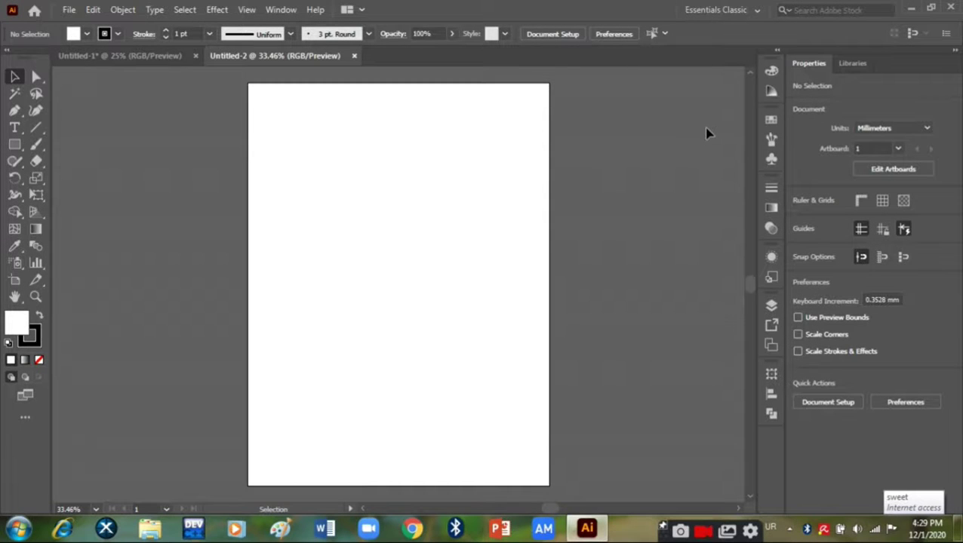
Step: Bring the city skyline photo into the poster, scale it near the top, and embed it
click(135, 54)
drag(238, 211, 451, 235)
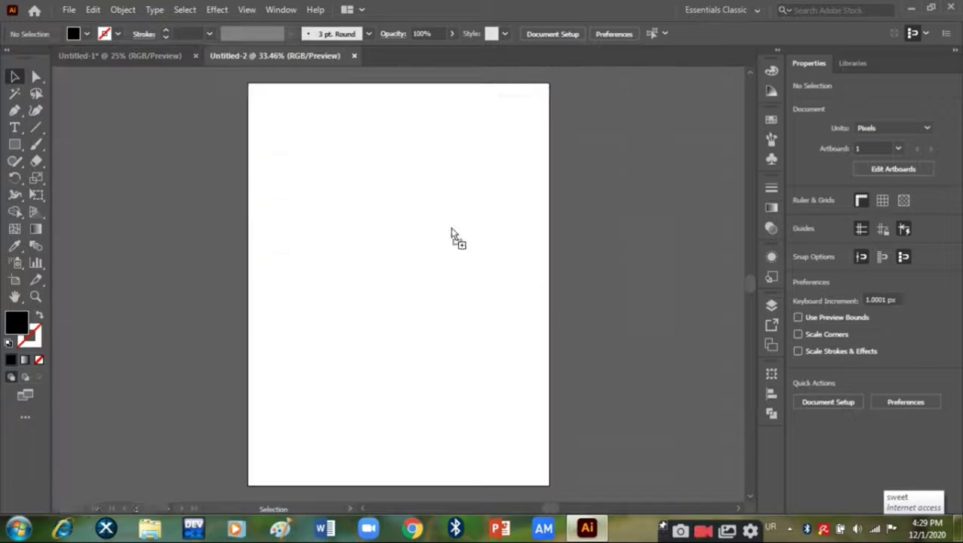
drag(665, 100, 477, 195)
mouse_move(374, 273)
mouse_down()
mouse_move(436, 201)
mouse_move(408, 228)
mouse_up()
click(240, 33)
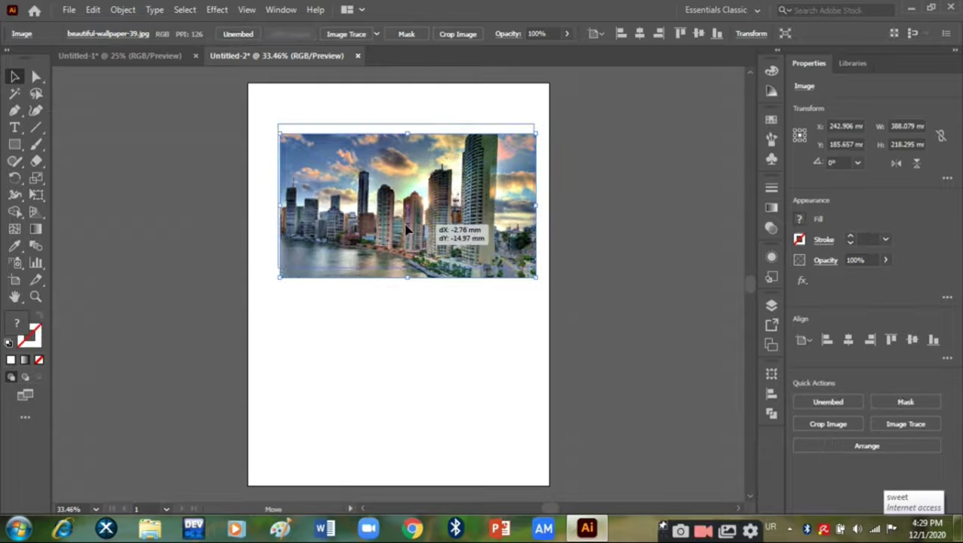
Step: Draw a circle over the city photo and clip the photo to it
drag(14, 144, 86, 178)
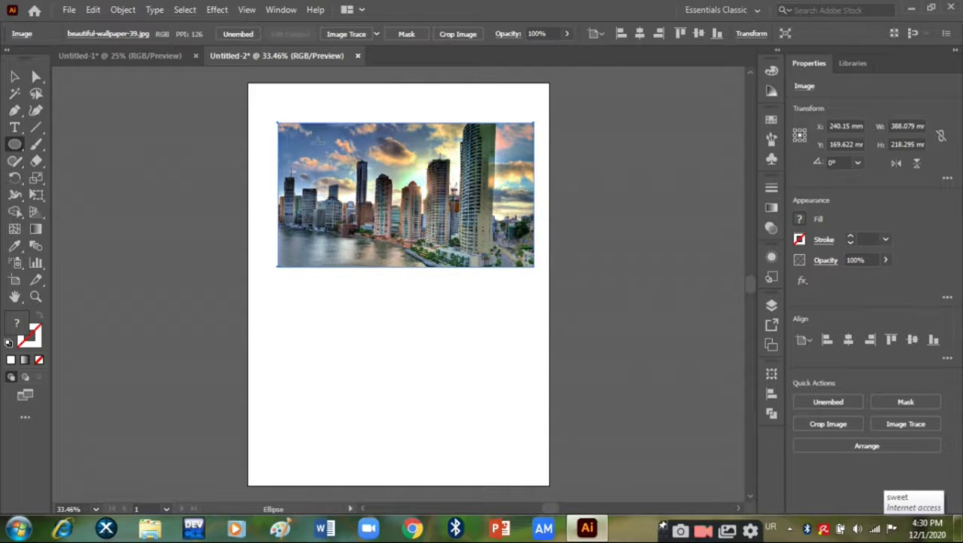
mouse_move(332, 105)
mouse_down()
mouse_move(517, 255)
mouse_move(475, 290)
mouse_up()
drag(381, 195, 411, 202)
key(v)
drag(204, 96, 408, 237)
right_click(417, 199)
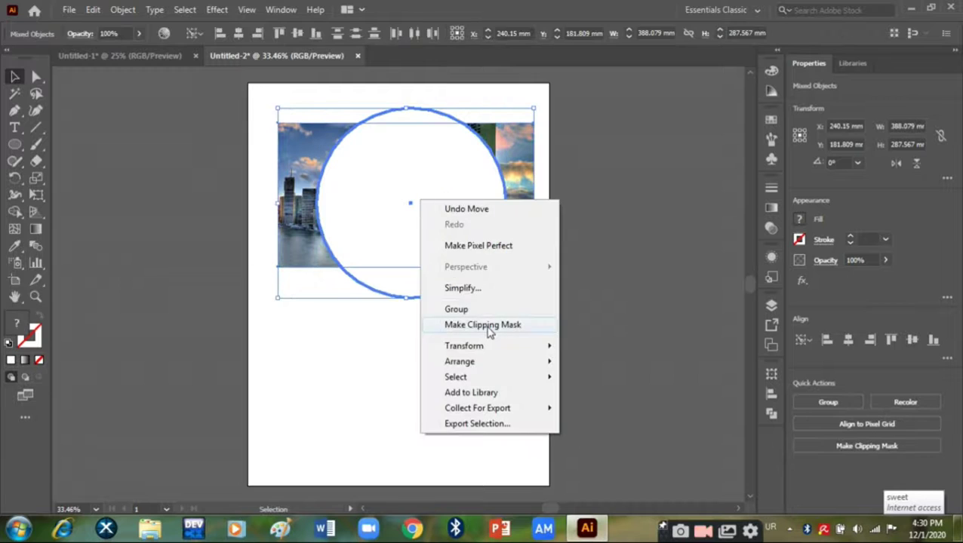
click(487, 327)
Step: Enlarge the photo inside the clip group until it fills the whole circle
double_click(446, 216)
mouse_move(535, 268)
mouse_down()
mouse_move(564, 321)
mouse_move(548, 312)
mouse_up()
drag(413, 123, 411, 102)
drag(413, 275, 413, 318)
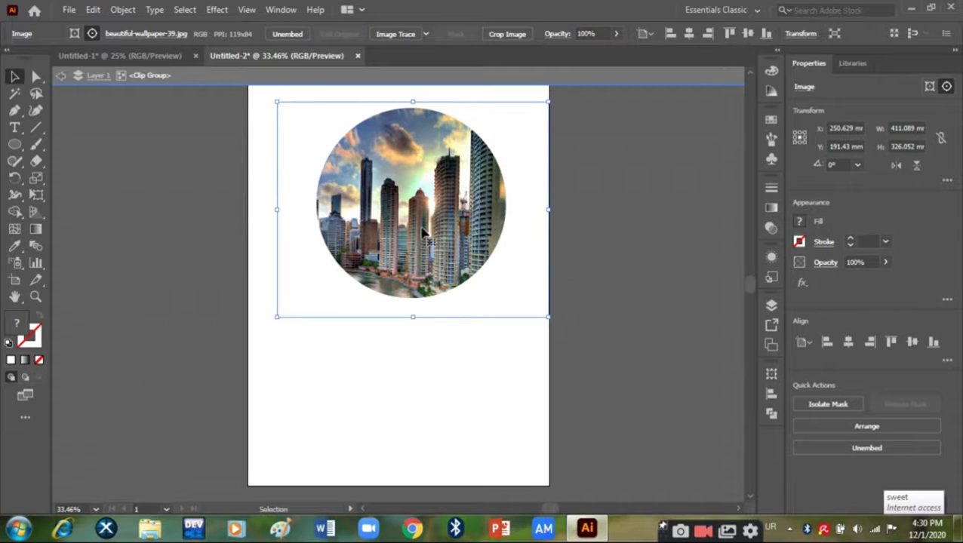
click(405, 406)
Step: Give the city circle a tilted 3D Extrude & Bevel with 161 pt depth and custom grey shading
click(393, 242)
click(247, 9)
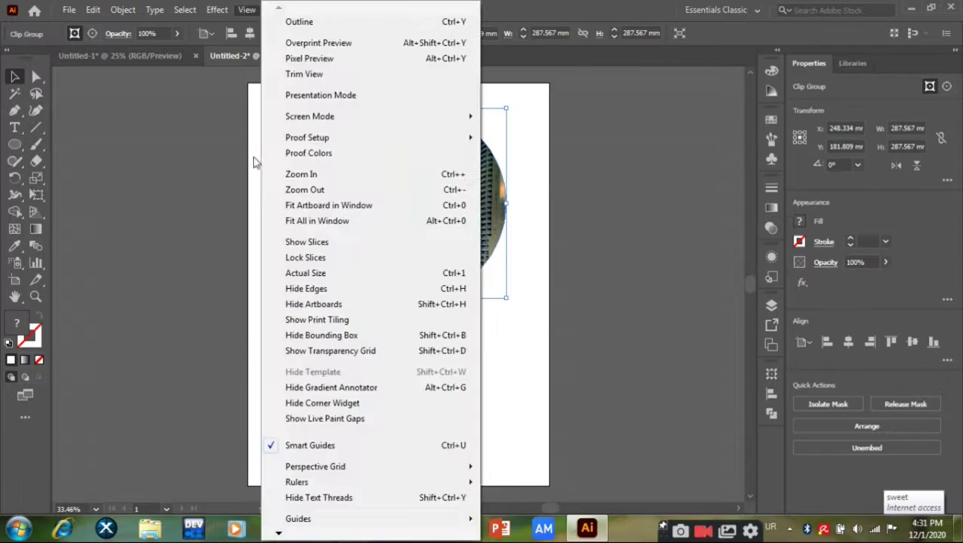
click(414, 92)
mouse_move(649, 142)
mouse_down()
mouse_move(678, 96)
mouse_move(664, 106)
mouse_up()
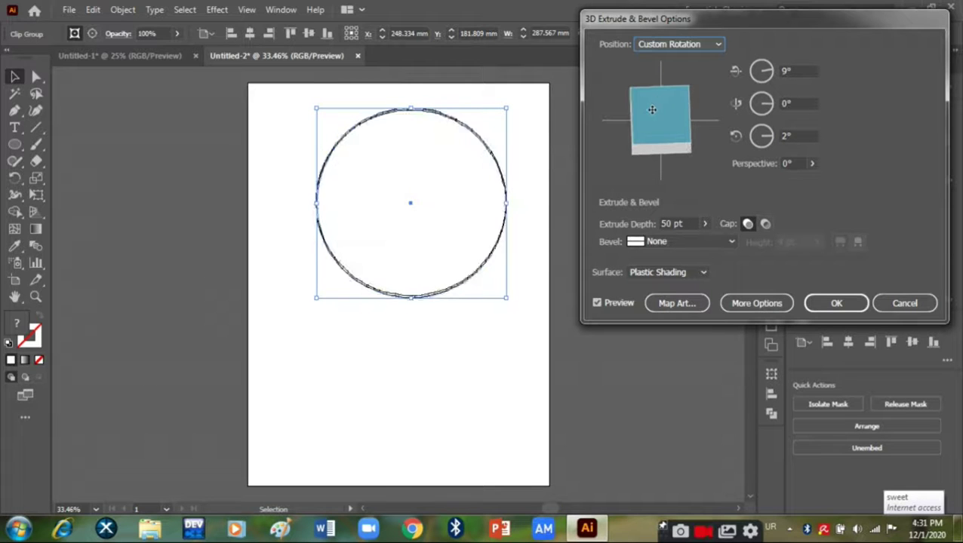
click(755, 303)
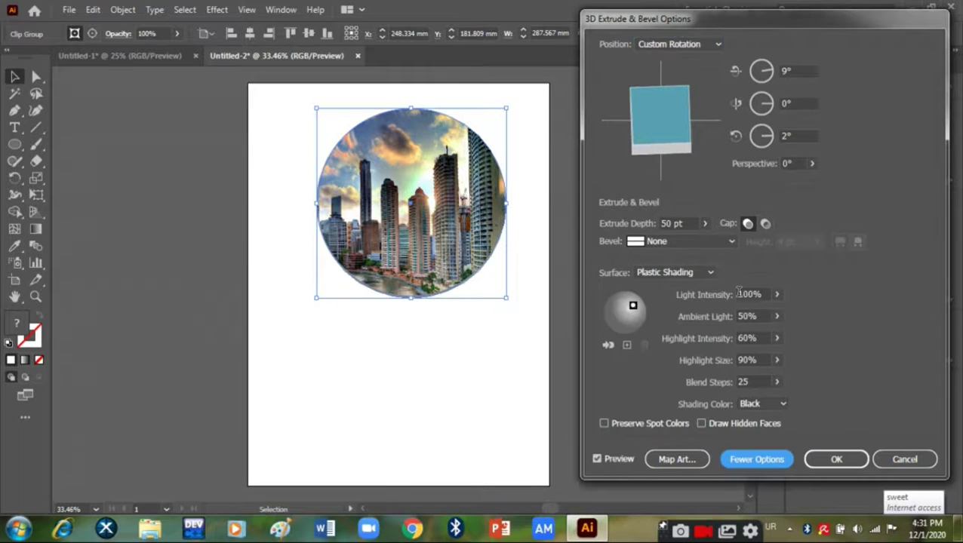
click(705, 223)
drag(662, 243, 655, 243)
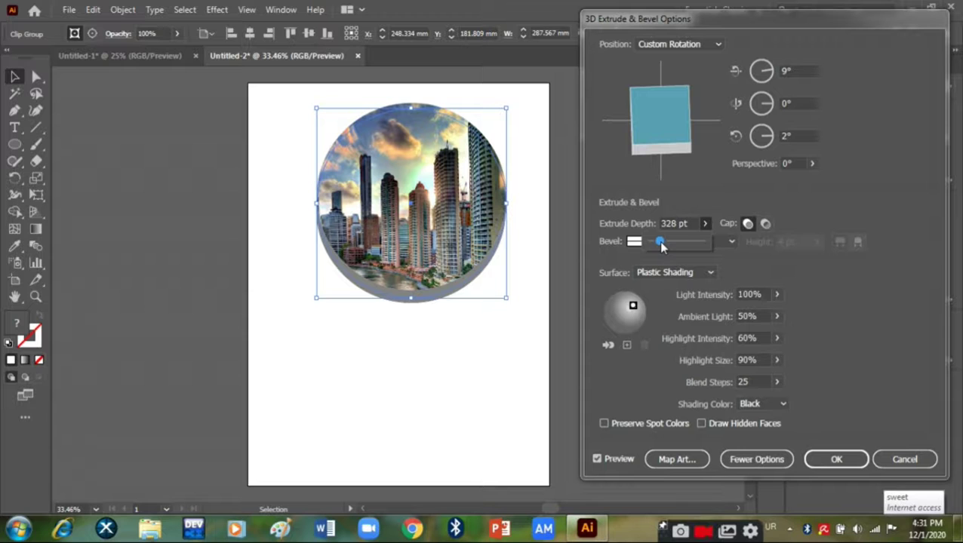
click(862, 305)
click(782, 405)
click(763, 450)
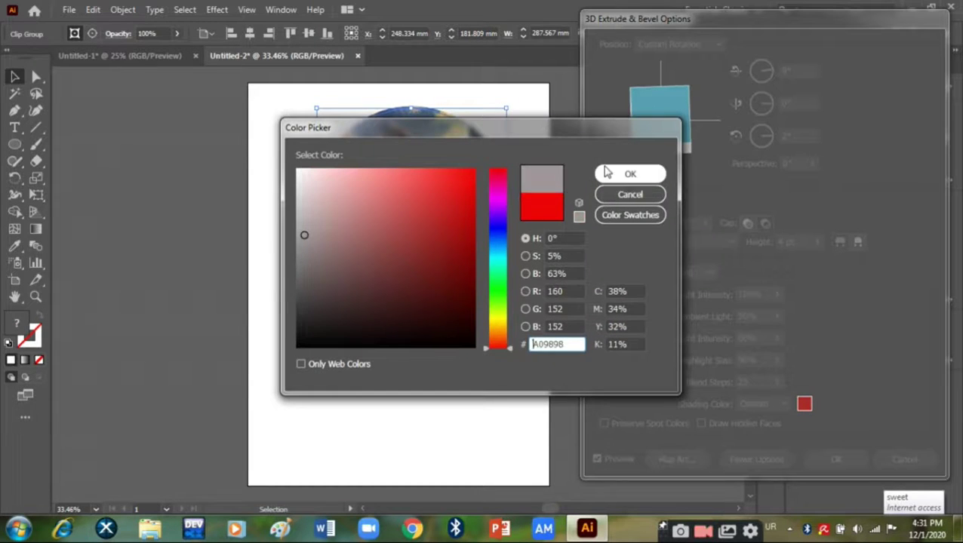
click(608, 174)
click(840, 460)
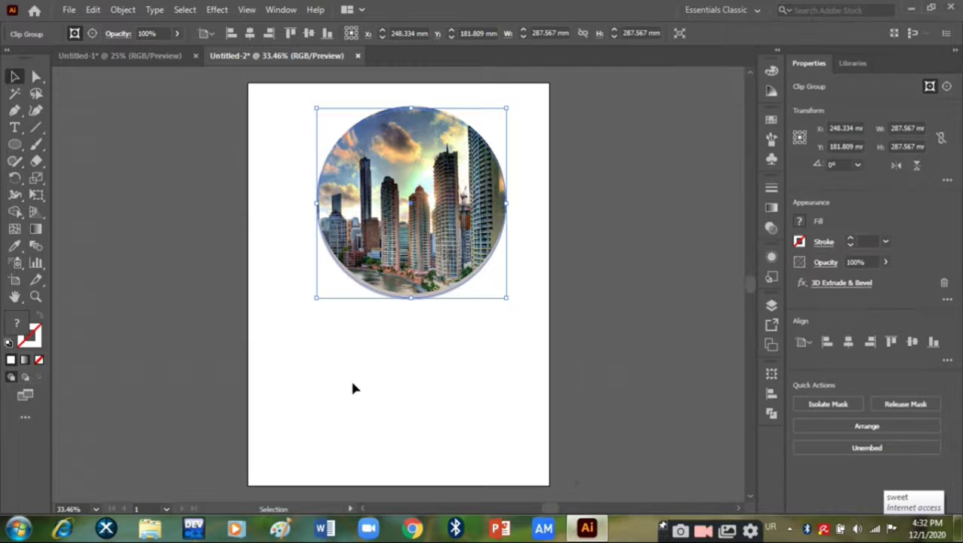
click(353, 388)
Step: Draw a circle below right of the city circle and embed the leaf photo there
key(l)
drag(440, 253, 546, 358)
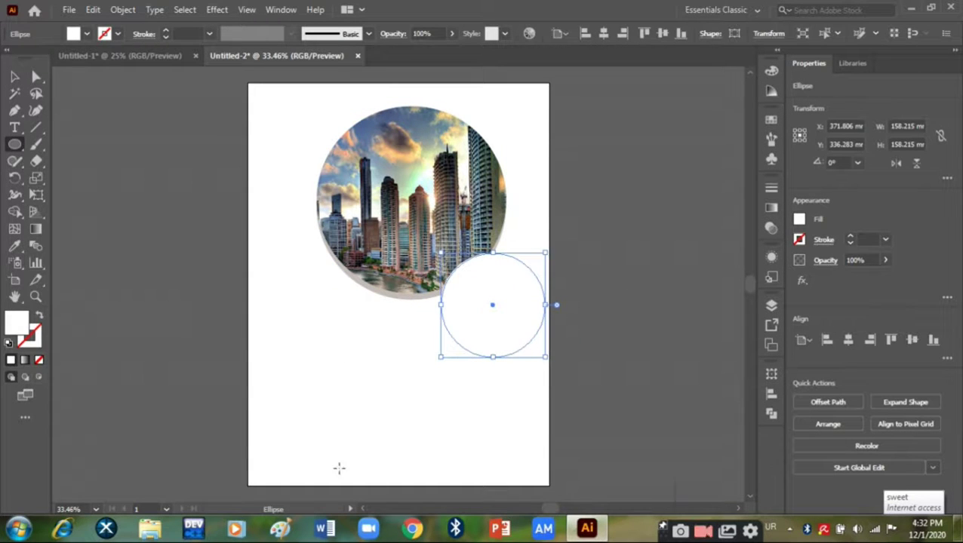
click(120, 55)
mouse_move(413, 326)
mouse_down()
mouse_move(493, 281)
mouse_move(539, 236)
mouse_up()
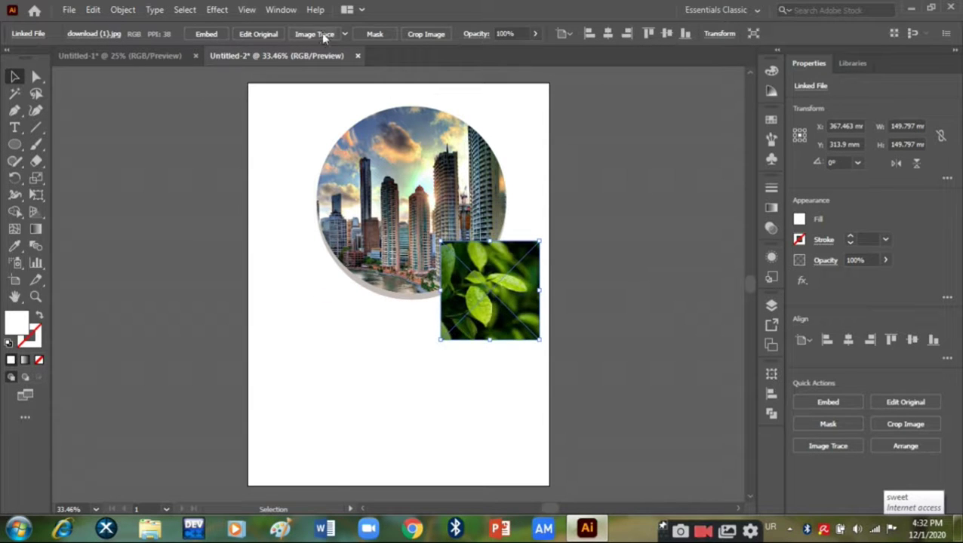
click(206, 34)
Step: Send the leaf photo behind the circle, fit the circle, and enlarge the photo beyond it
right_click(470, 311)
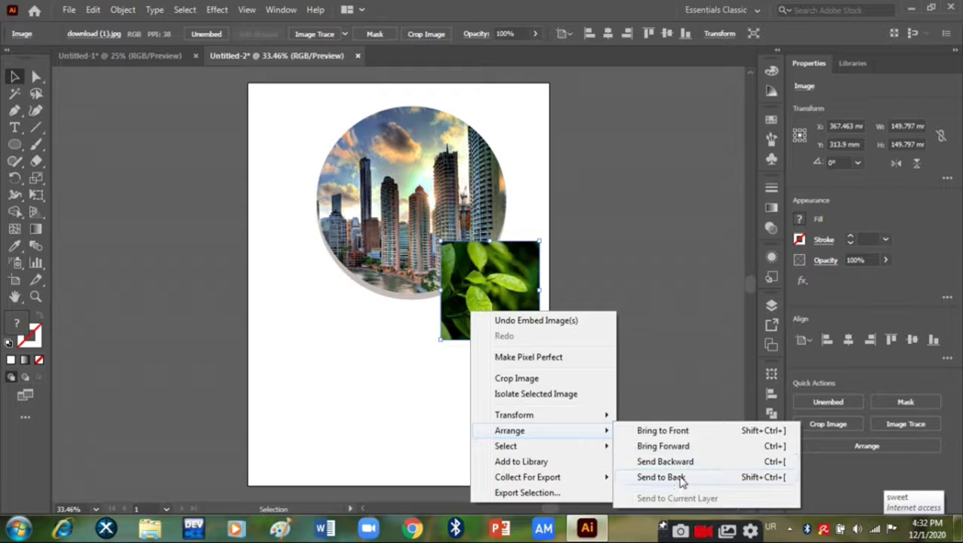
click(661, 477)
key(l)
drag(440, 242, 532, 340)
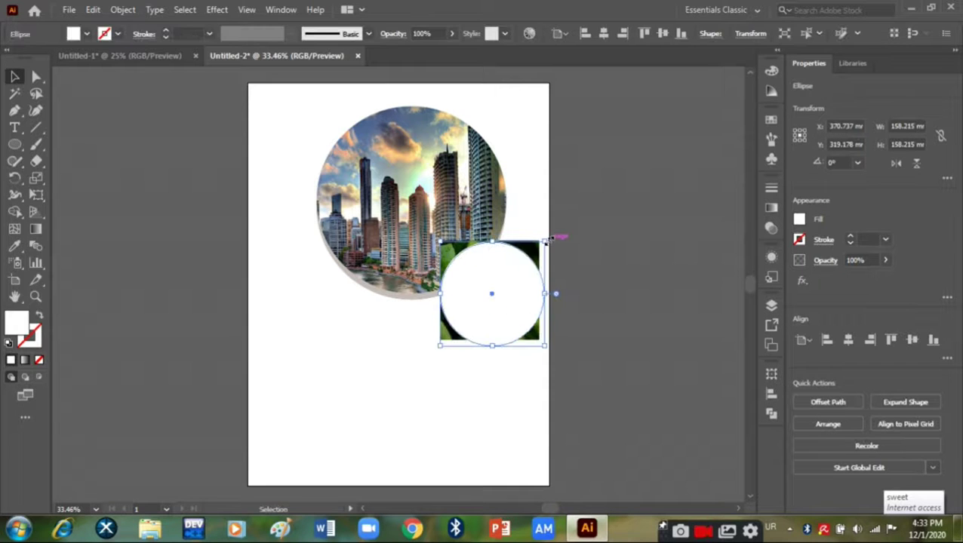
drag(547, 240, 542, 243)
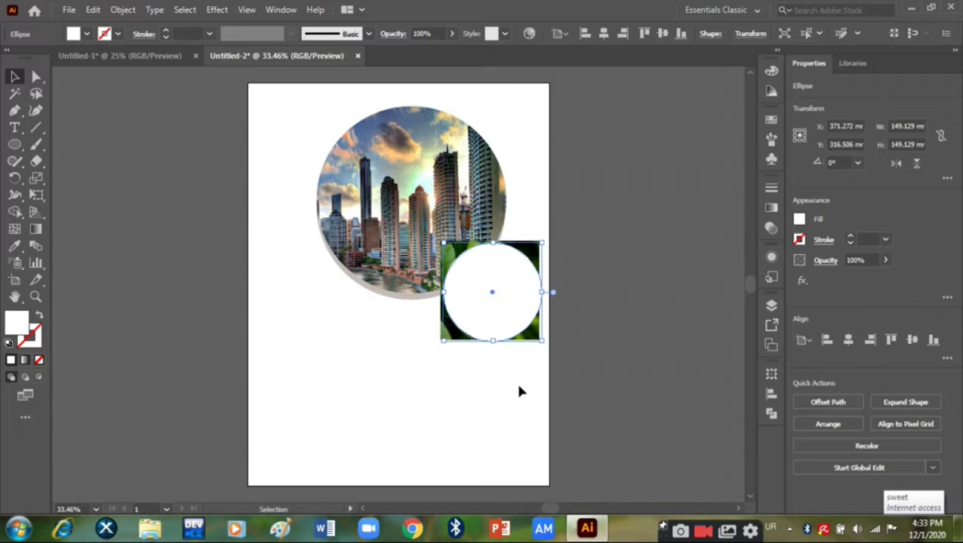
click(519, 391)
click(538, 338)
drag(541, 341, 549, 348)
Step: Clip the leaf photo into the smaller circle
drag(437, 326, 522, 343)
right_click(489, 282)
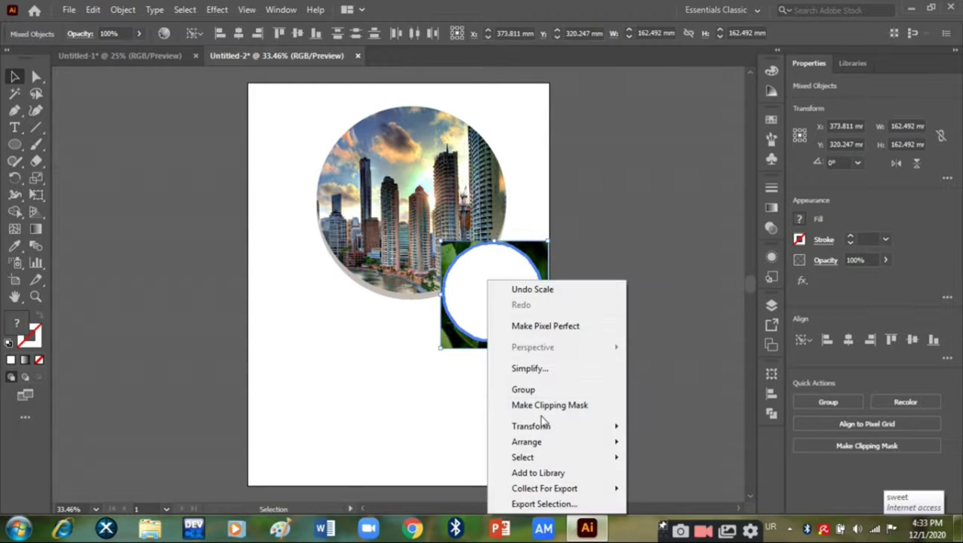
click(545, 412)
click(218, 10)
Step: Give the leaf circle a 3D Extrude & Bevel with 217 pt depth and grey shading
click(402, 92)
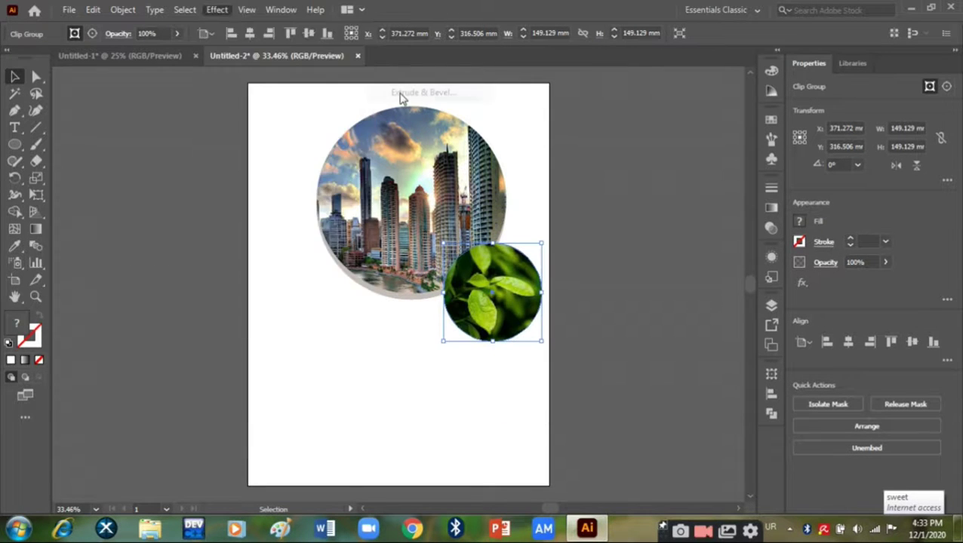
mouse_move(663, 115)
mouse_down()
mouse_move(668, 136)
mouse_move(660, 132)
mouse_up()
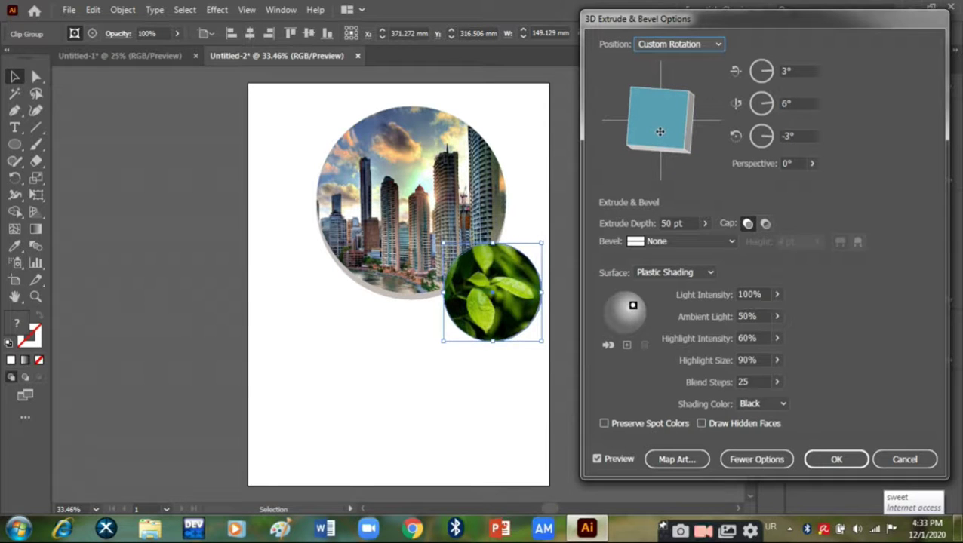
click(706, 224)
drag(667, 246, 656, 246)
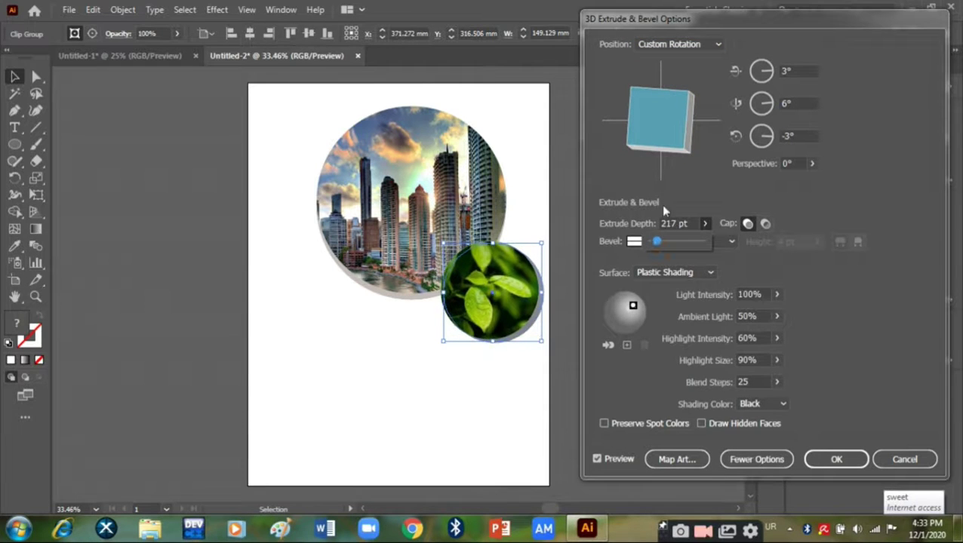
drag(667, 141, 671, 136)
click(762, 404)
click(767, 453)
click(298, 235)
click(610, 173)
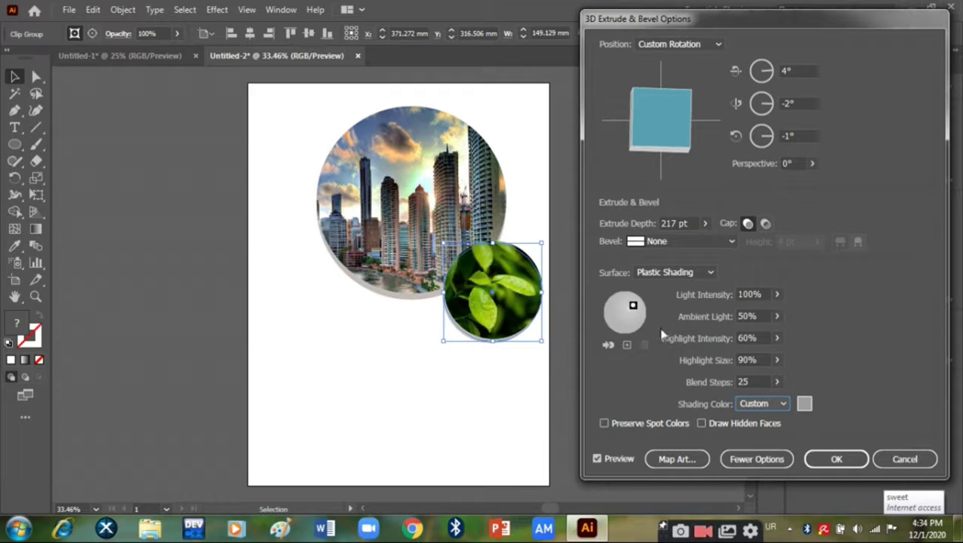
click(831, 457)
Step: Set the leaf circle's opacity to 73%
click(370, 350)
drag(275, 318, 550, 101)
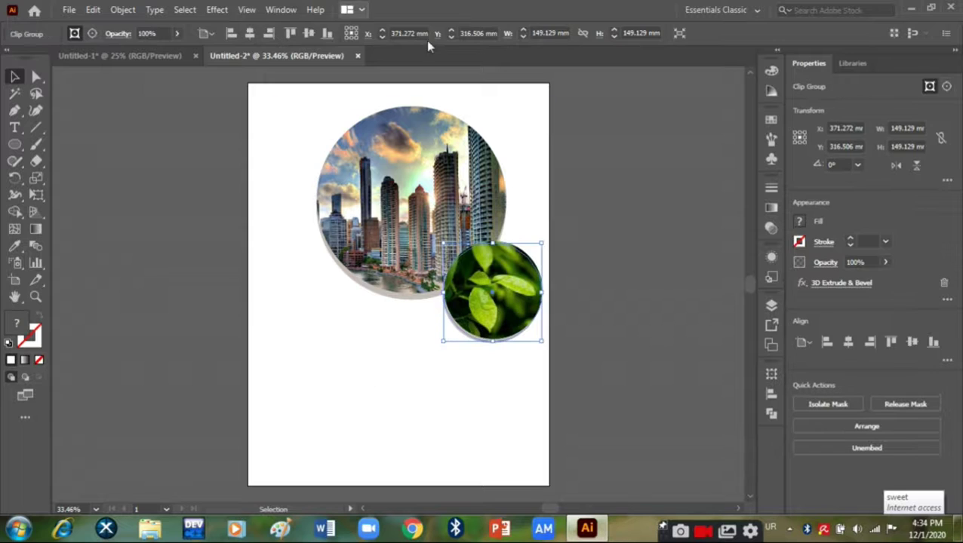
click(176, 33)
drag(176, 51, 160, 55)
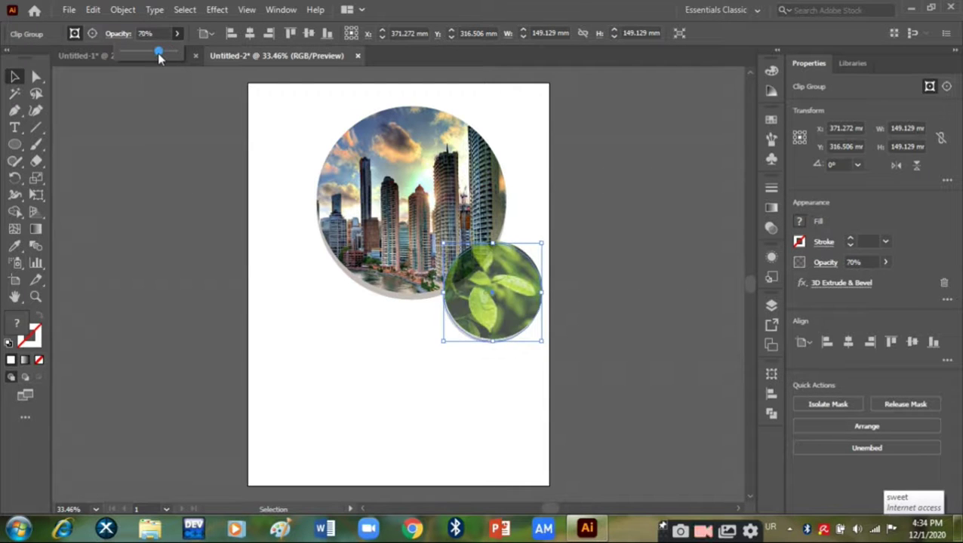
Step: Bring the city circle, then the leaf circle, to the front
click(329, 408)
right_click(393, 242)
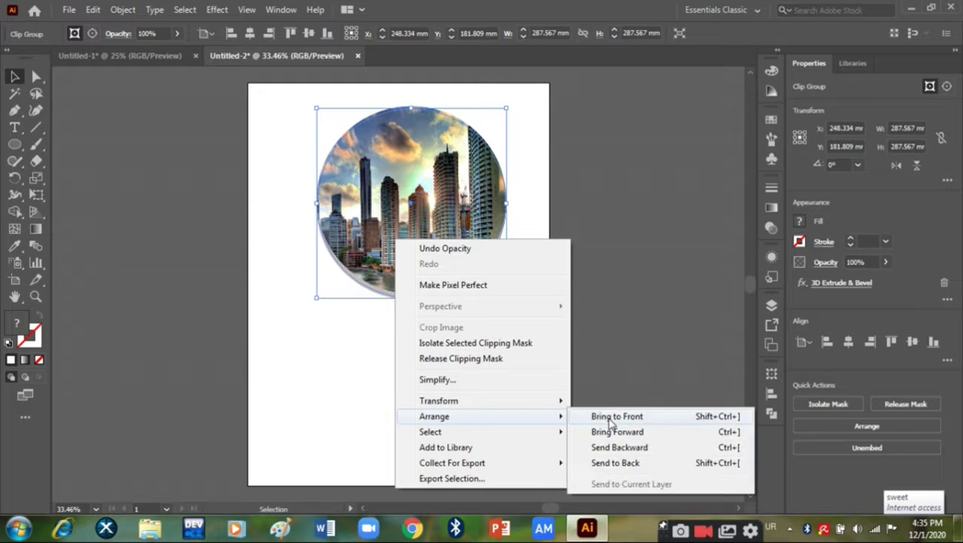
click(612, 419)
click(429, 432)
right_click(487, 323)
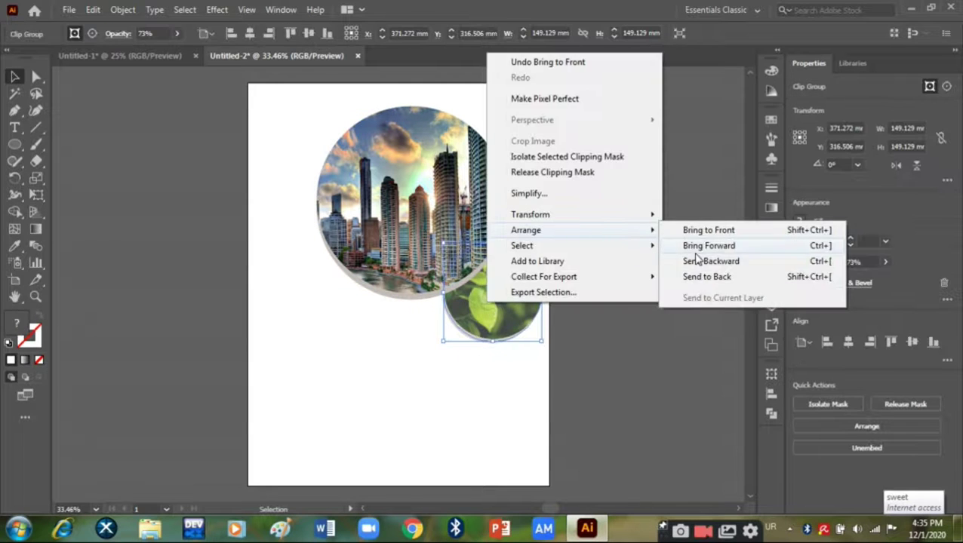
click(698, 229)
Step: Place the blue head image at the poster's top-left and enlarge it
click(120, 56)
mouse_move(472, 124)
mouse_down()
mouse_move(333, 76)
mouse_move(294, 134)
mouse_move(343, 154)
mouse_up()
drag(300, 115, 318, 117)
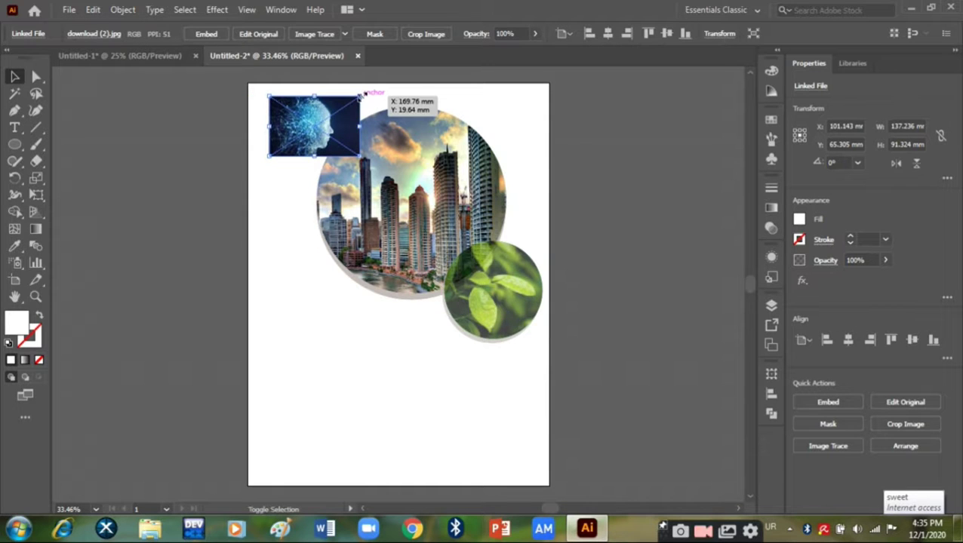
Step: Embed the enlarged head image, draw a small circle over it, and move the image up
drag(361, 95, 363, 93)
key(l)
click(206, 35)
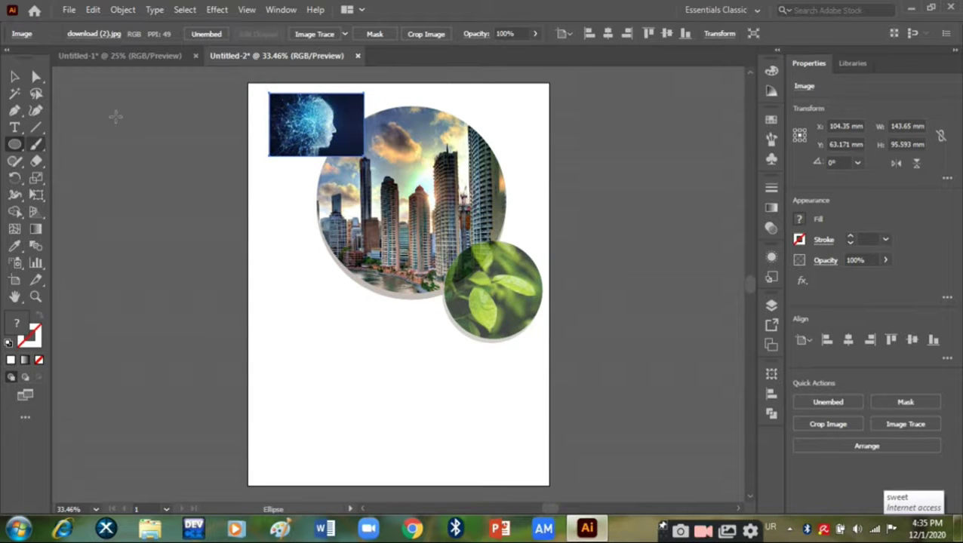
mouse_move(266, 86)
mouse_down()
mouse_move(357, 122)
mouse_move(312, 121)
mouse_up()
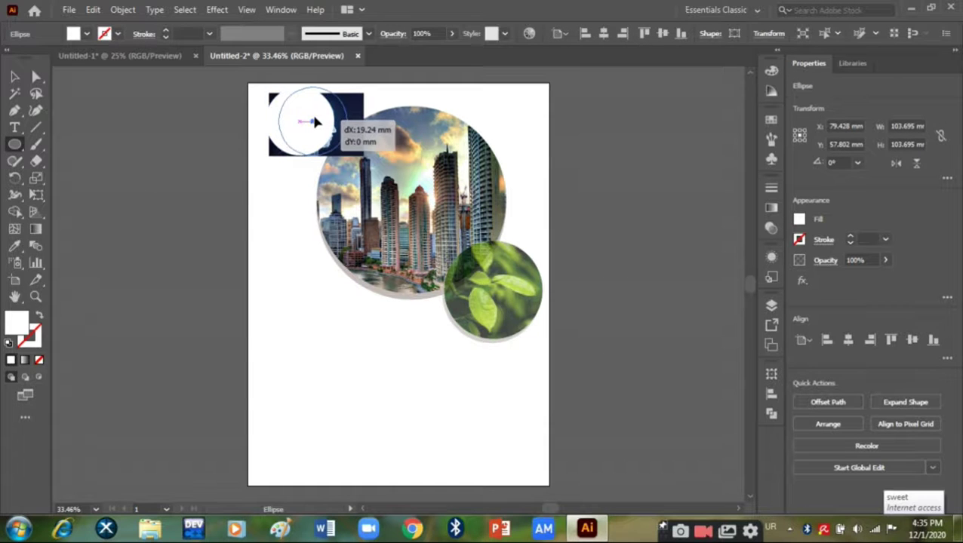
click(14, 76)
click(321, 94)
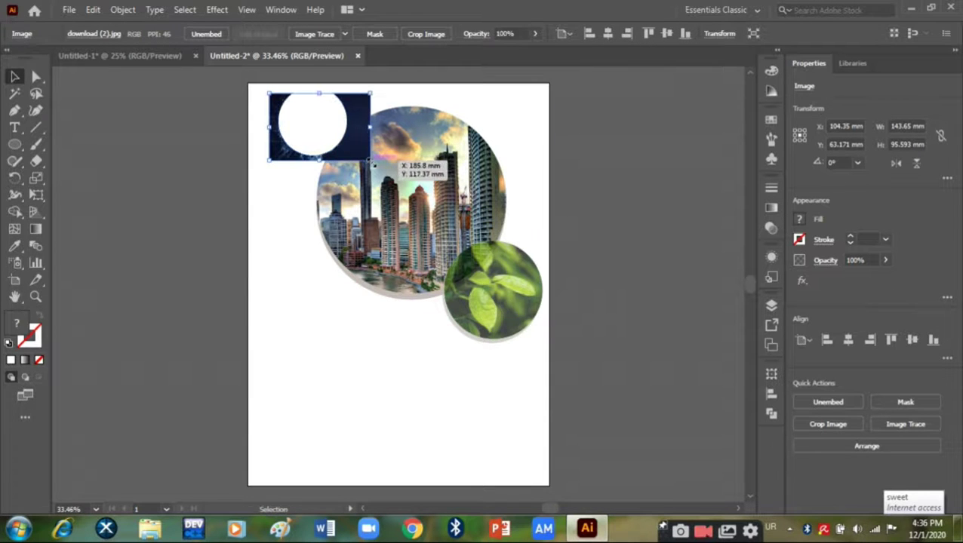
drag(319, 92, 319, 82)
Step: Clip the head image into the small circle and set its opacity to 82%
click(317, 122)
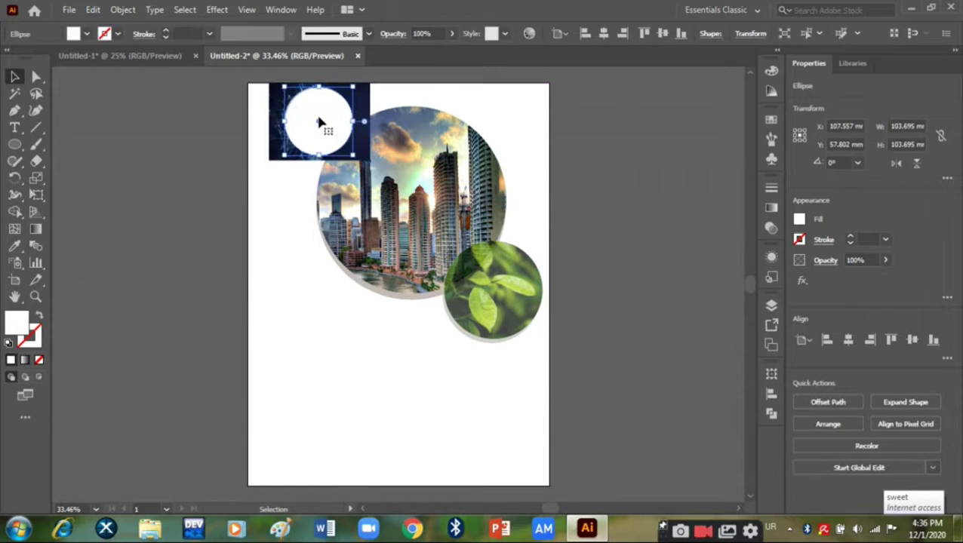
shift+click(273, 141)
right_click(290, 137)
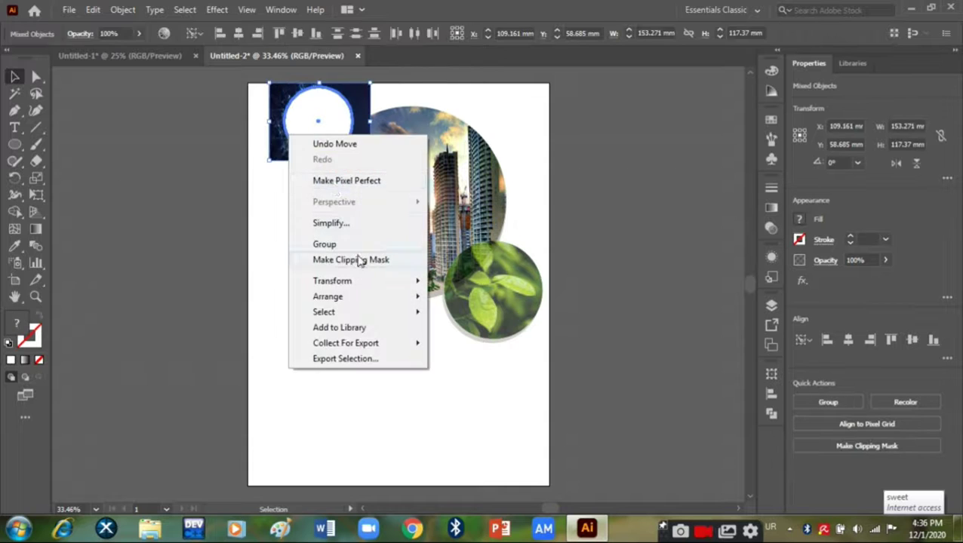
click(362, 260)
click(176, 33)
drag(219, 54, 170, 54)
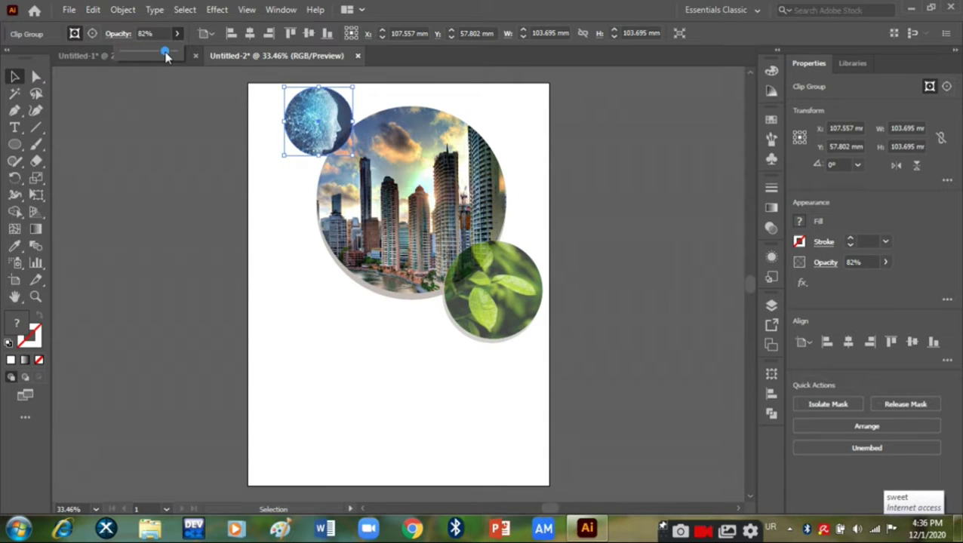
click(160, 307)
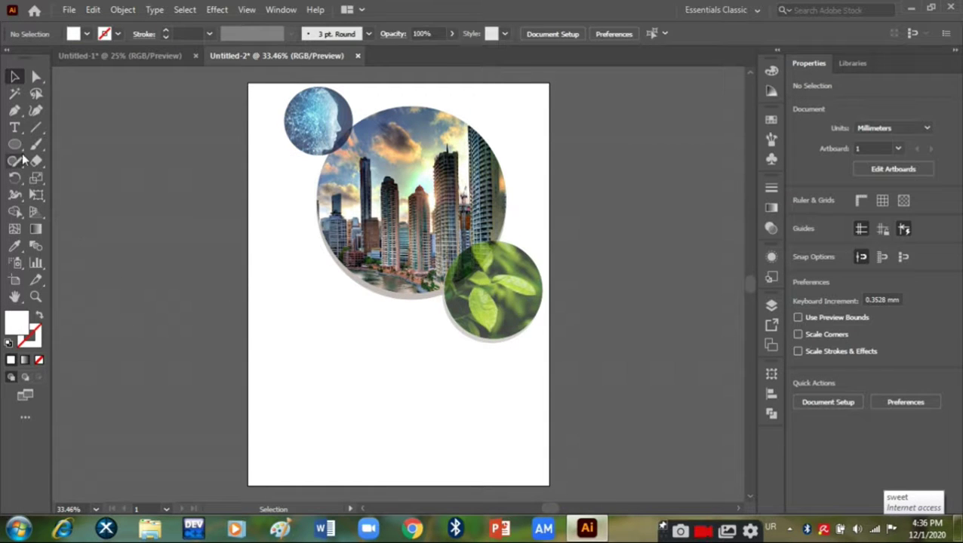
drag(15, 144, 66, 196)
Step: Draw two large hexagons and fill the second one light green
mouse_move(224, 129)
mouse_down()
mouse_move(325, 232)
mouse_move(329, 263)
mouse_move(211, 317)
mouse_up()
key(ctrl+z)
drag(215, 226, 311, 320)
double_click(17, 323)
click(376, 208)
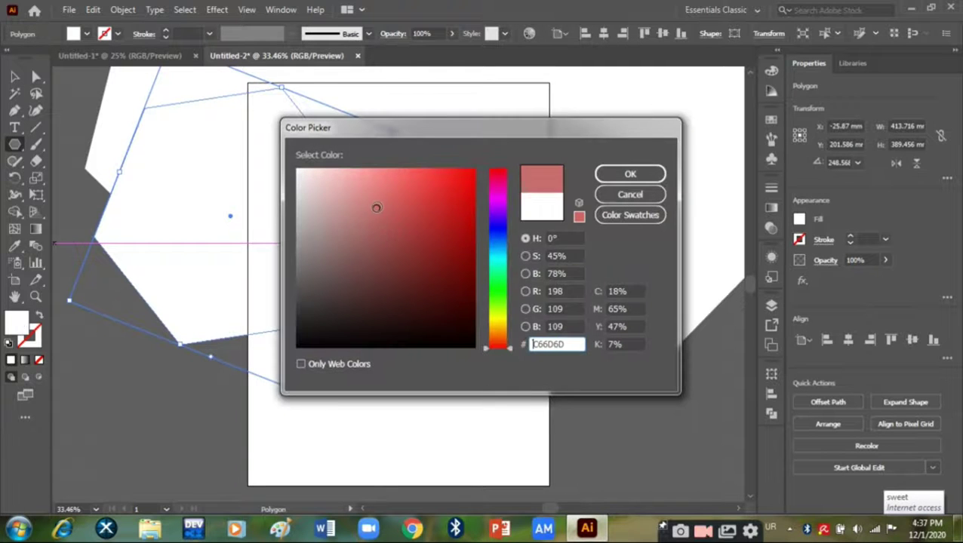
click(641, 173)
double_click(16, 323)
click(498, 292)
click(387, 172)
click(396, 195)
click(631, 174)
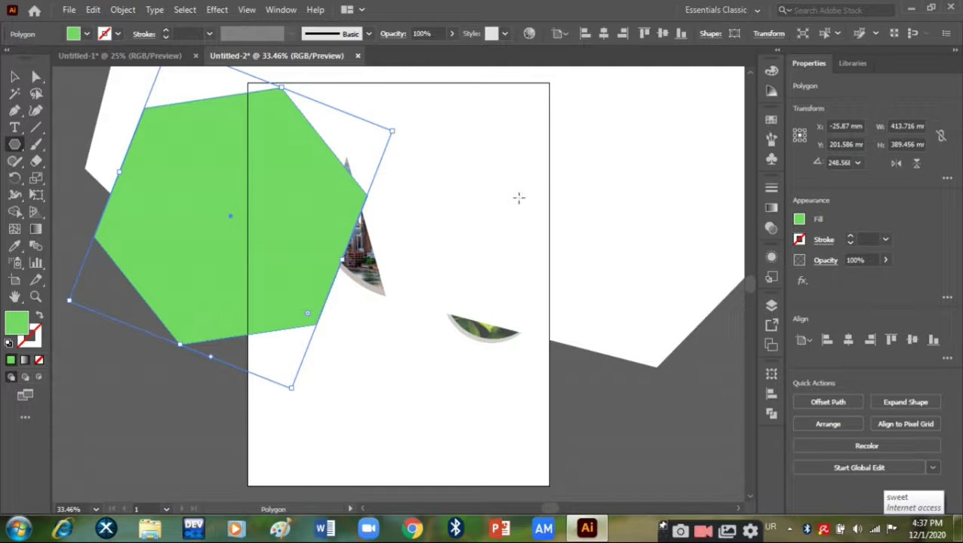
Step: Fill the remaining white hexagons dark green and lime
click(15, 77)
click(490, 159)
double_click(16, 323)
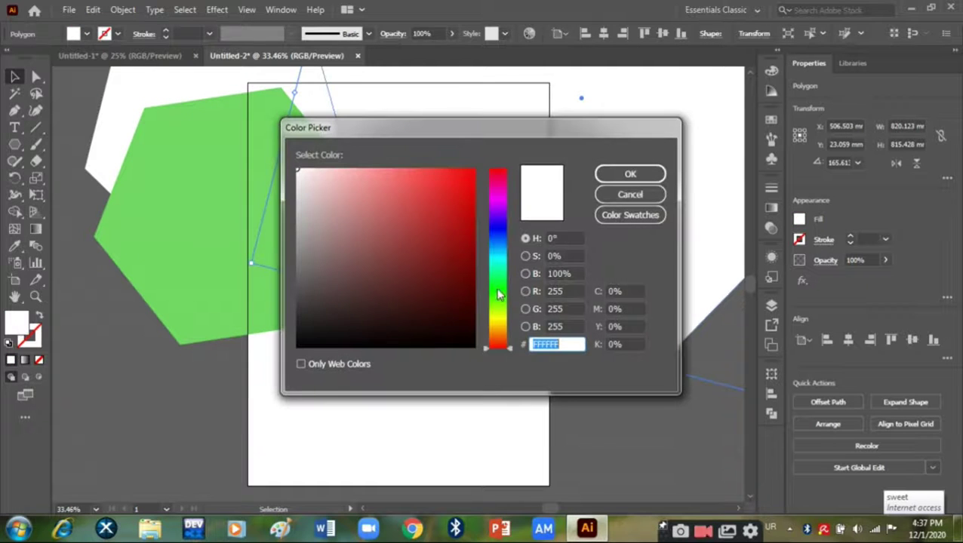
click(498, 290)
click(410, 223)
click(628, 172)
click(320, 121)
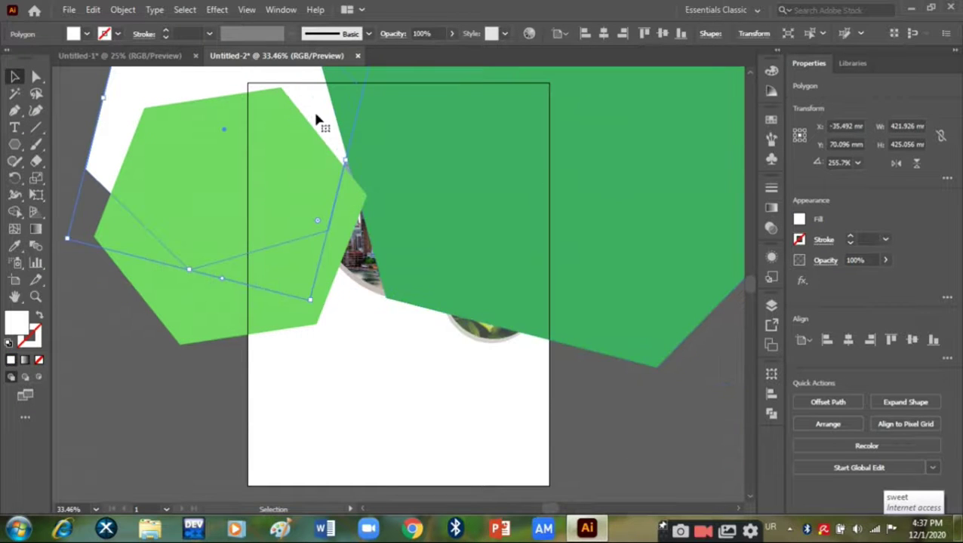
double_click(16, 323)
click(498, 310)
click(393, 189)
drag(392, 194, 379, 203)
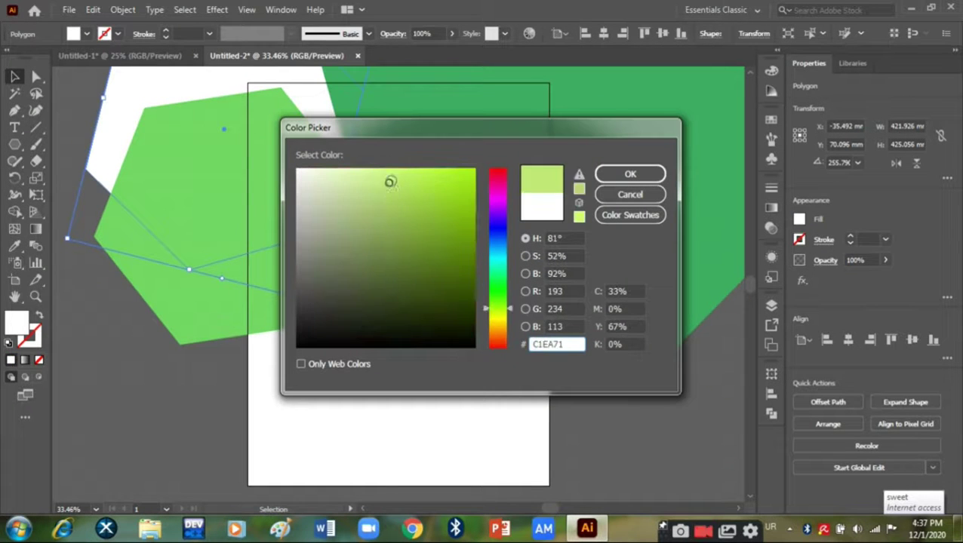
click(648, 173)
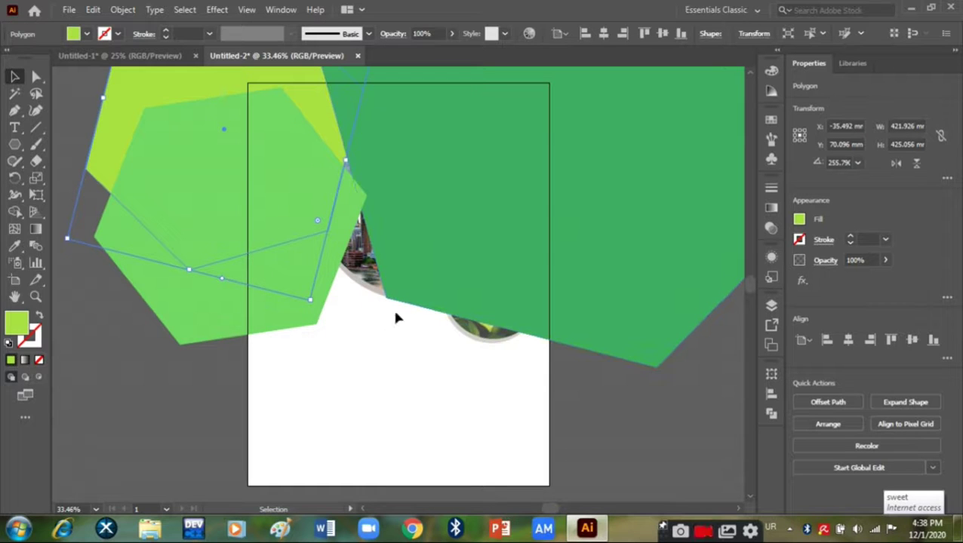
Step: Send the dark green, light green and lime hexagons behind the circular photos
drag(398, 280, 379, 286)
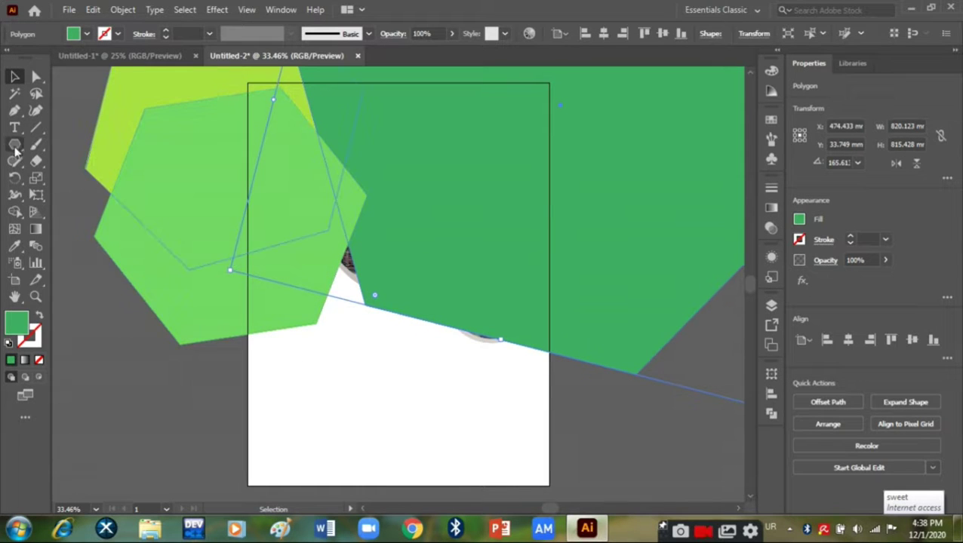
right_click(313, 240)
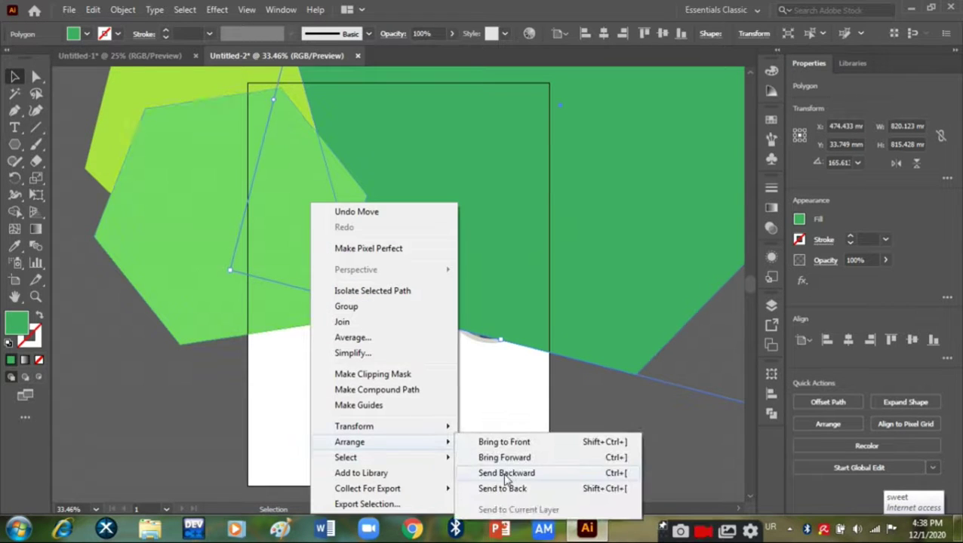
click(506, 473)
mouse_move(350, 443)
right_click(295, 252)
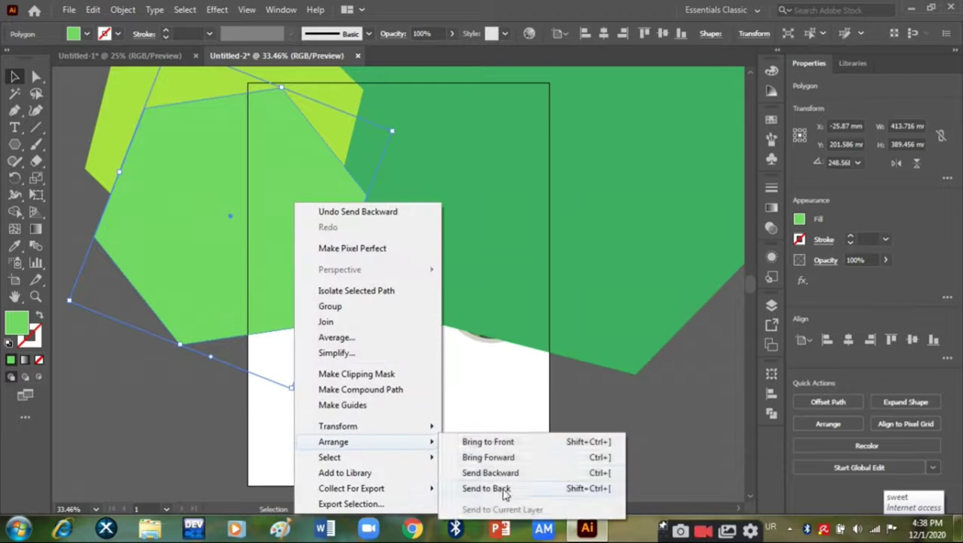
click(505, 489)
right_click(494, 203)
click(678, 490)
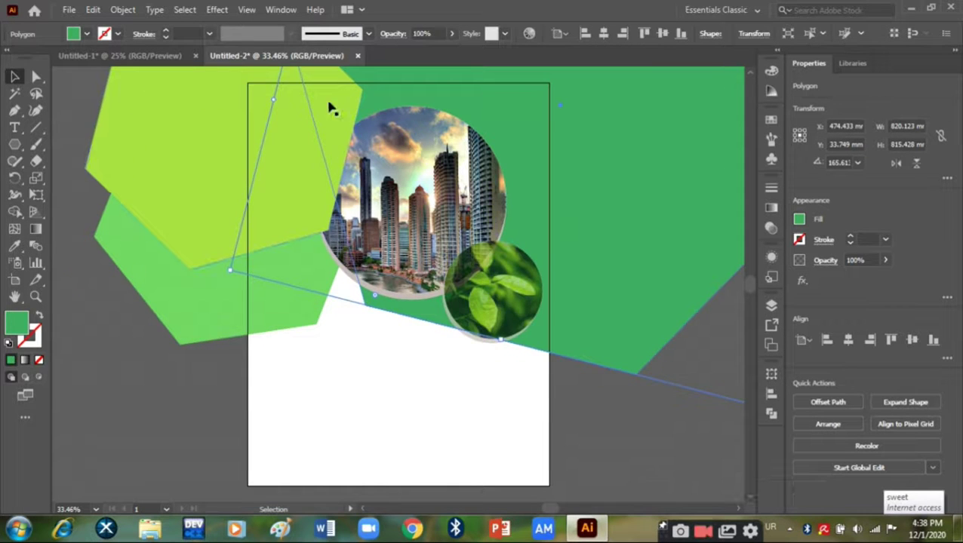
click(267, 112)
right_click(268, 112)
click(464, 380)
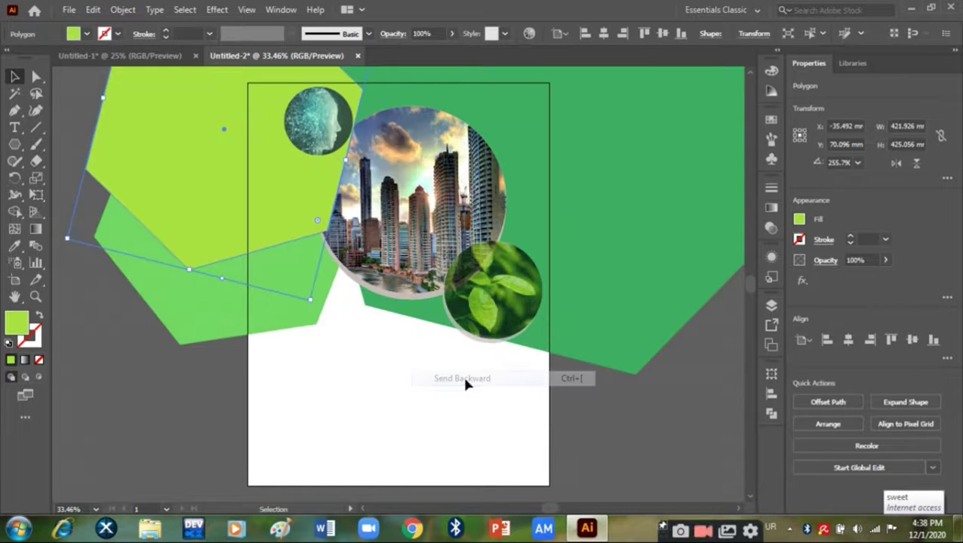
right_click(235, 187)
click(471, 468)
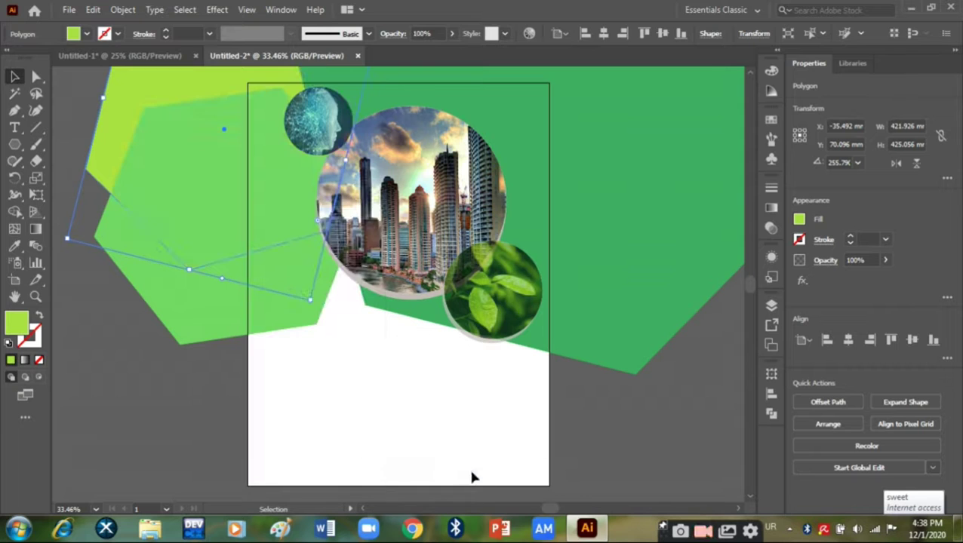
click(402, 404)
Step: Lower the light green hexagon to 68% opacity and the dark green to 86%
click(189, 94)
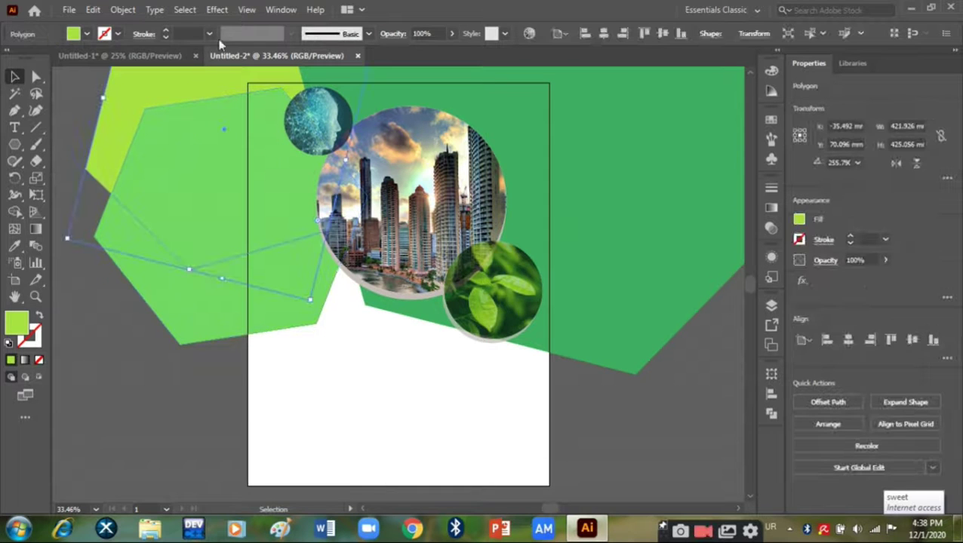
click(266, 153)
click(451, 33)
drag(419, 58, 442, 54)
click(491, 119)
click(451, 33)
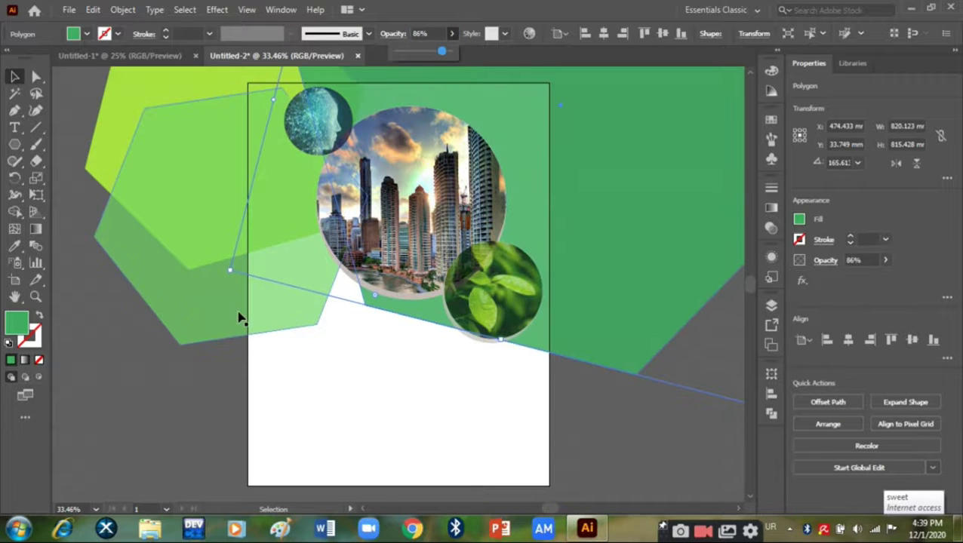
Step: Nudge the translucent green and lime hexagons down and to the right
drag(239, 318, 258, 382)
drag(190, 157, 209, 174)
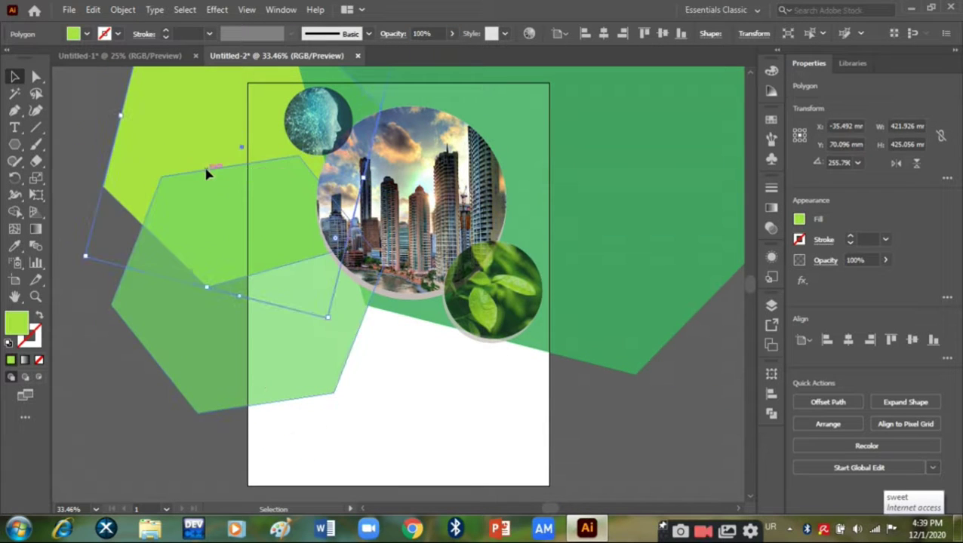
click(487, 474)
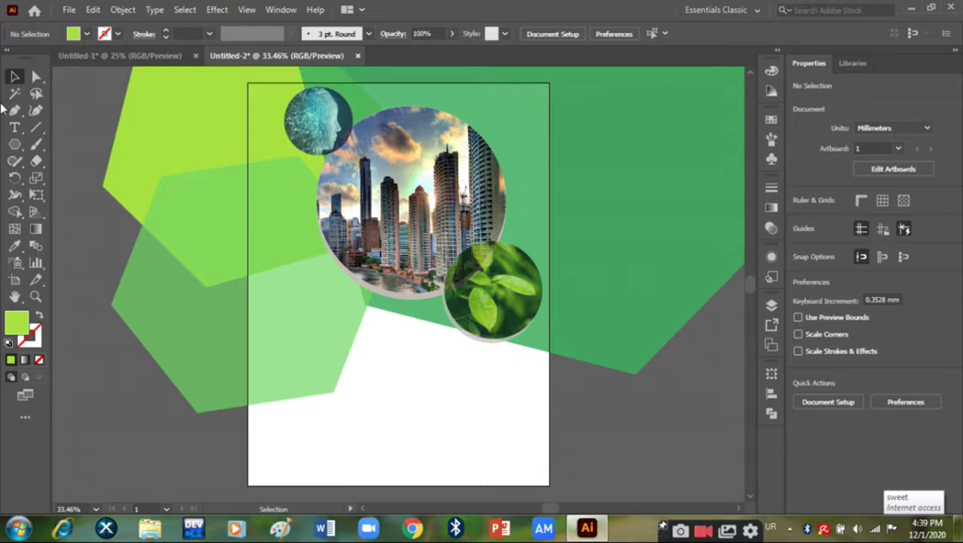
right_click(14, 144)
click(61, 145)
Step: Draw a white rectangle covering the whole artboard
mouse_move(248, 82)
mouse_down()
mouse_move(525, 484)
mouse_move(549, 486)
mouse_up()
double_click(21, 332)
click(296, 167)
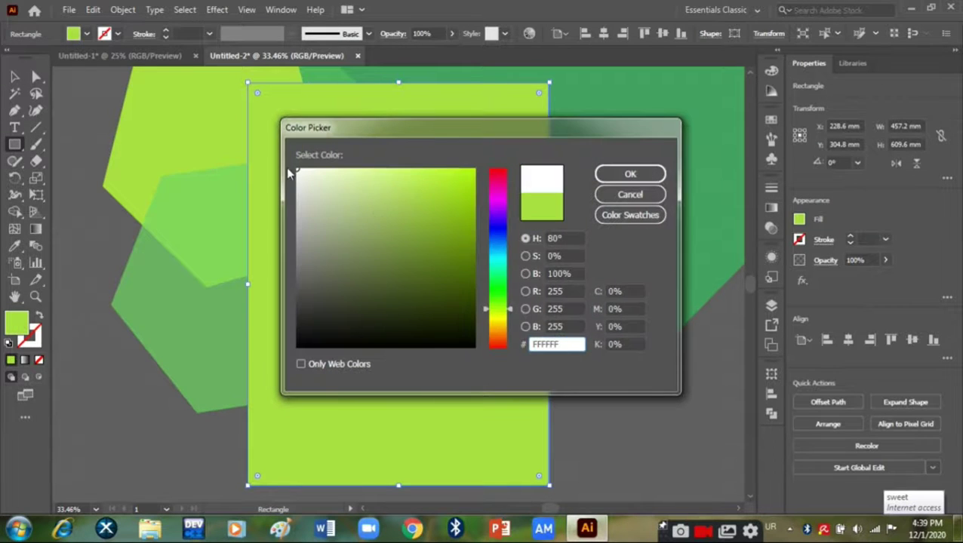
click(630, 172)
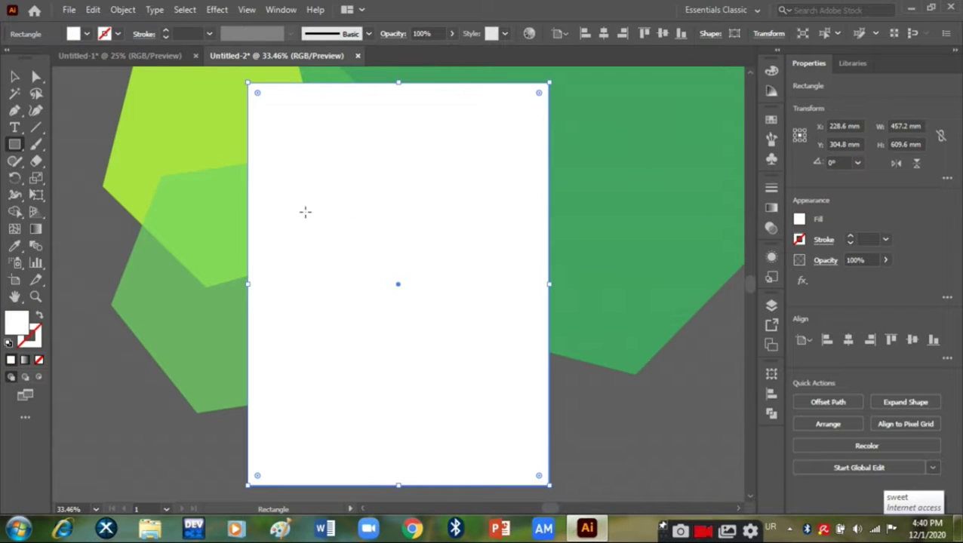
Step: Select all artwork and clip it to the page-sized rectangle
key(v)
drag(107, 106, 637, 468)
right_click(329, 300)
click(406, 183)
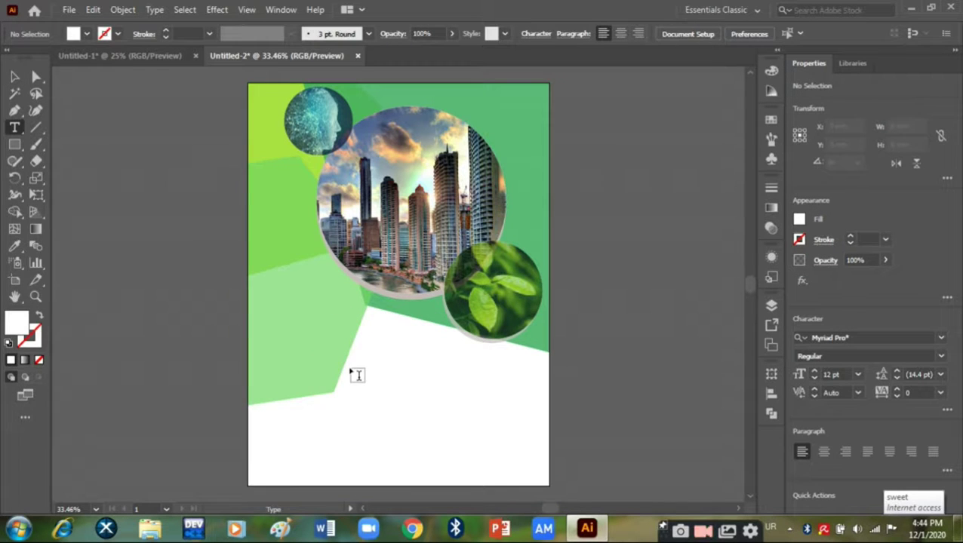
Step: Draw a text area of placeholder text below the circles and set it to 24 pt
drag(335, 359, 521, 402)
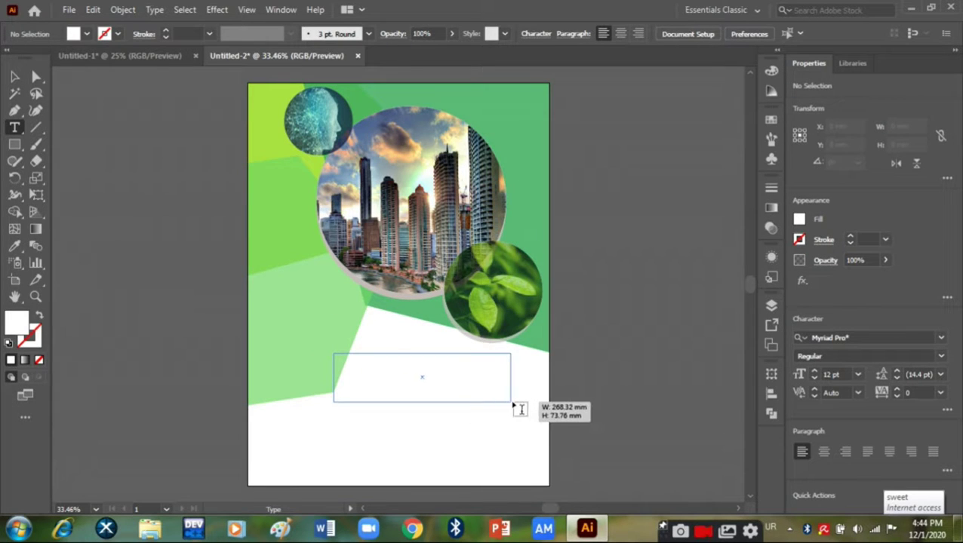
drag(513, 399, 333, 342)
click(484, 381)
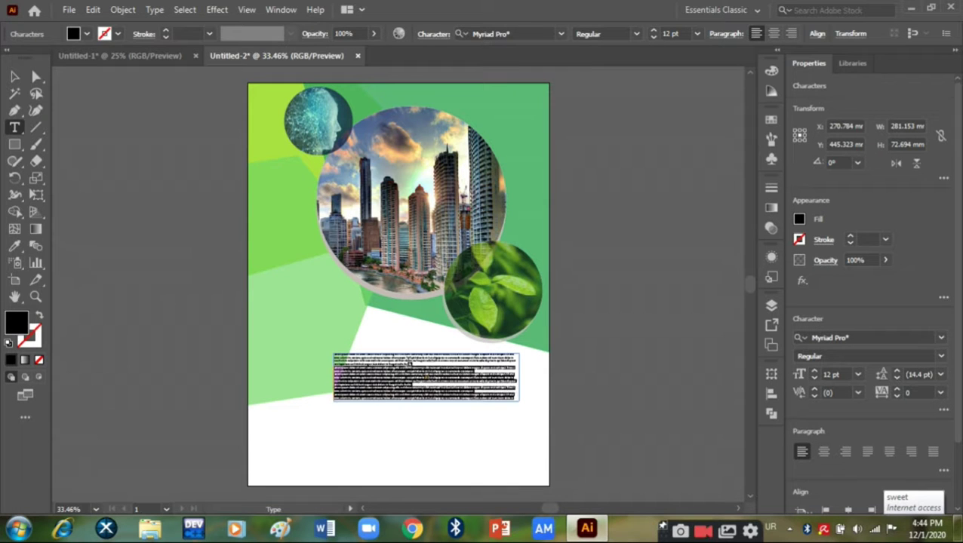
click(697, 34)
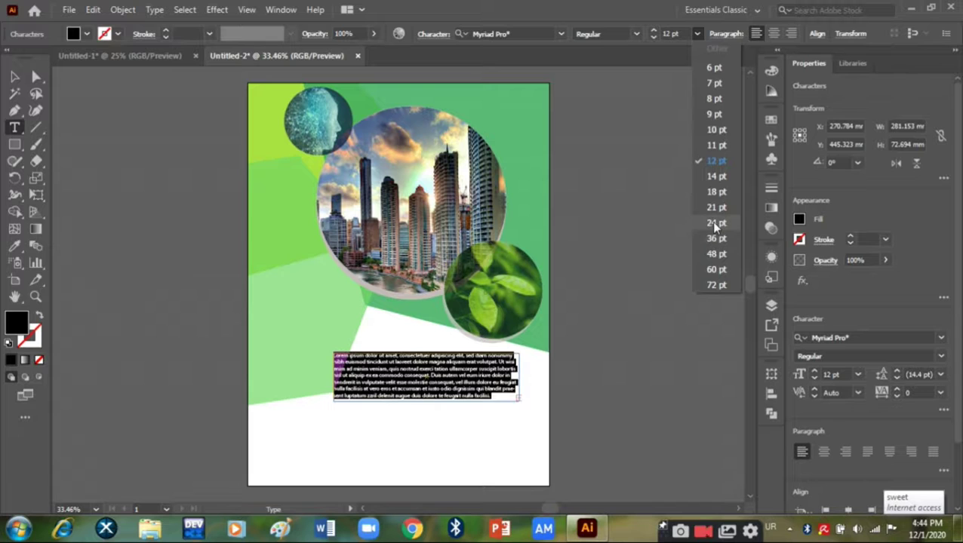
click(711, 221)
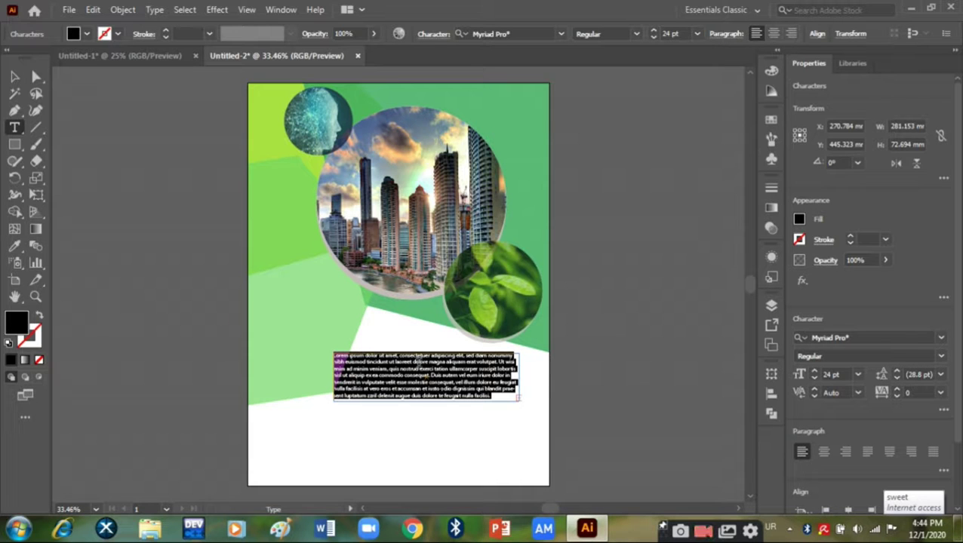
Step: Resize the text frame, extending it downward and out toward the artboard's left edge
click(14, 78)
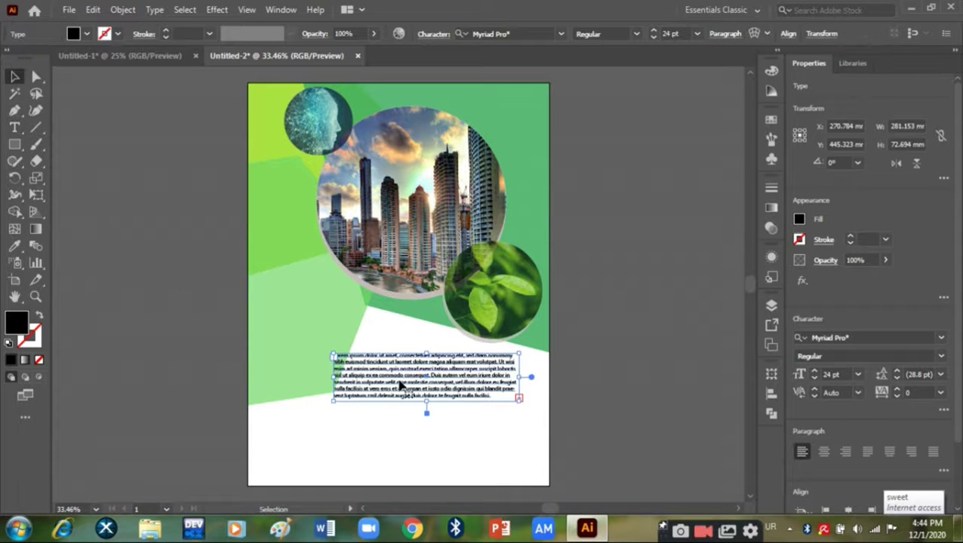
drag(427, 411, 444, 487)
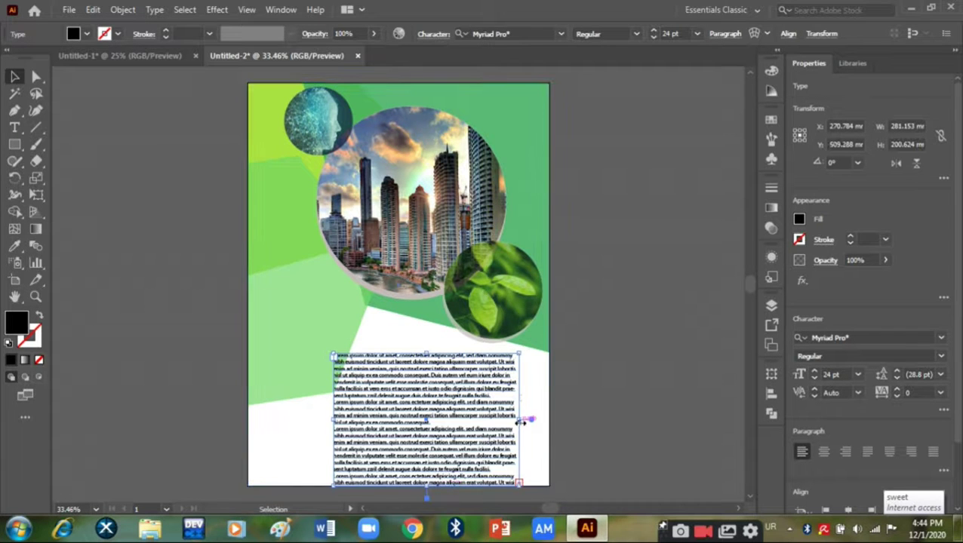
drag(520, 423, 549, 422)
drag(333, 418, 248, 412)
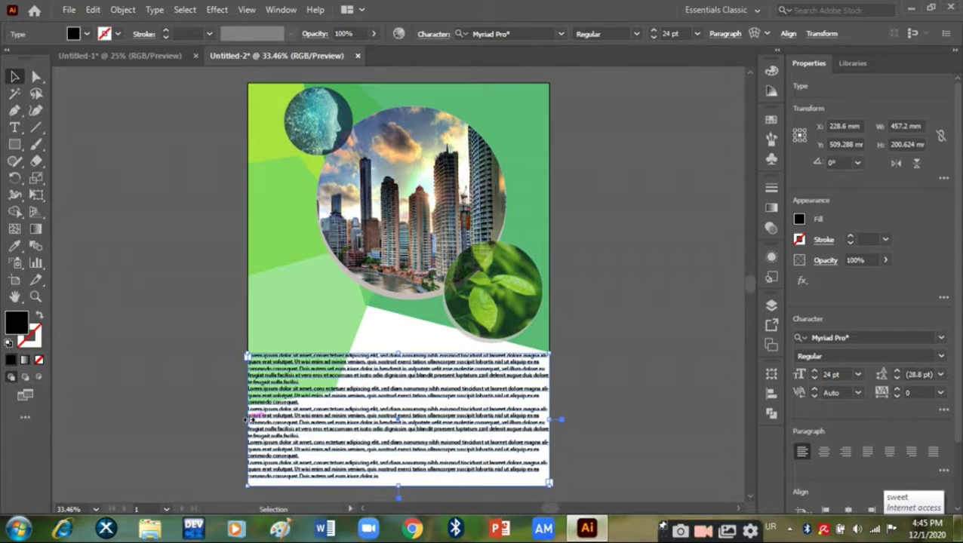
drag(248, 419, 267, 419)
drag(407, 485, 407, 481)
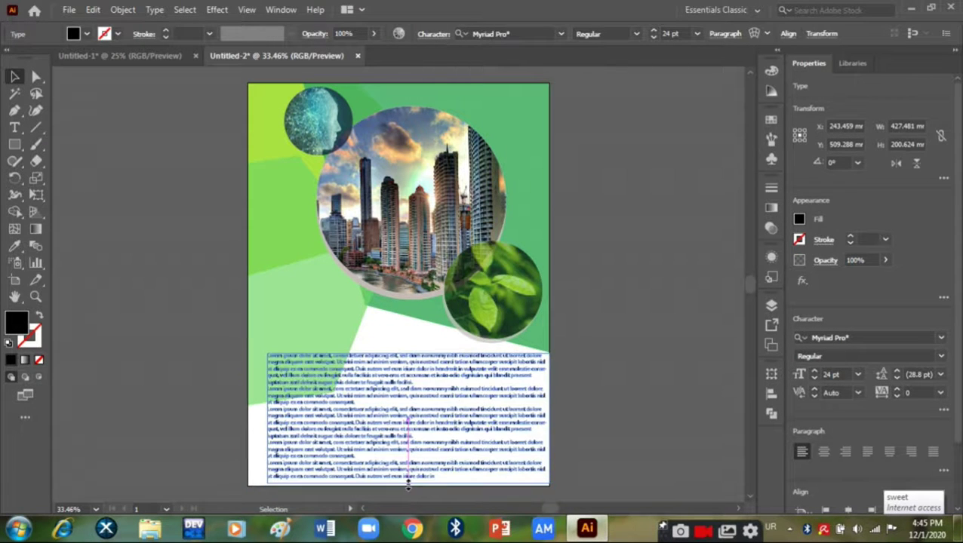
drag(561, 417, 554, 418)
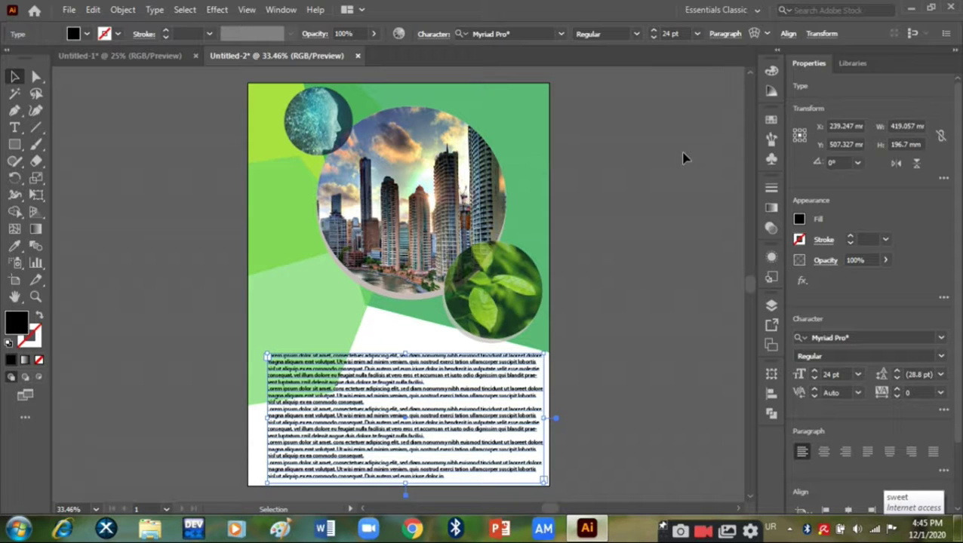
Step: Try Justify All Lines, then left-align the text and narrow the frame into a slim column
key(ctrl+t)
click(719, 107)
click(670, 249)
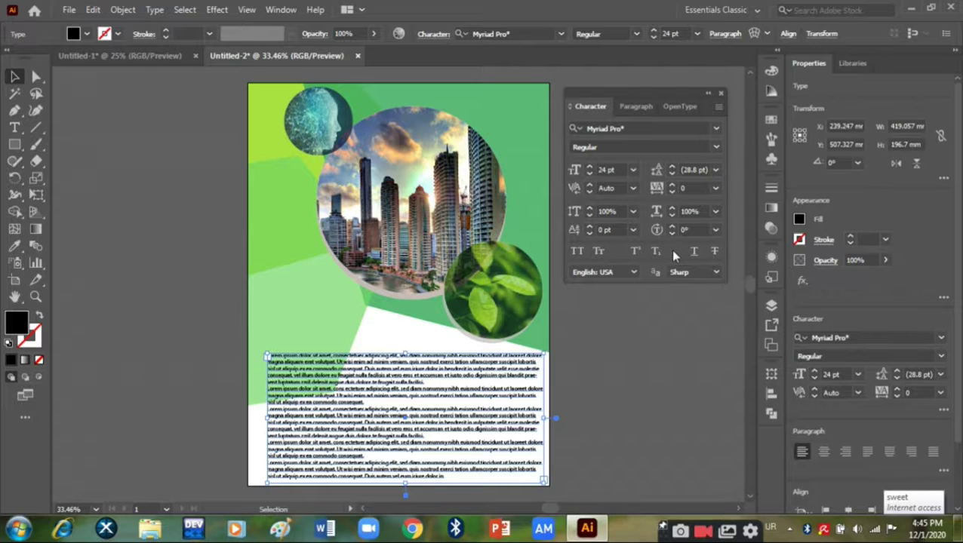
click(637, 108)
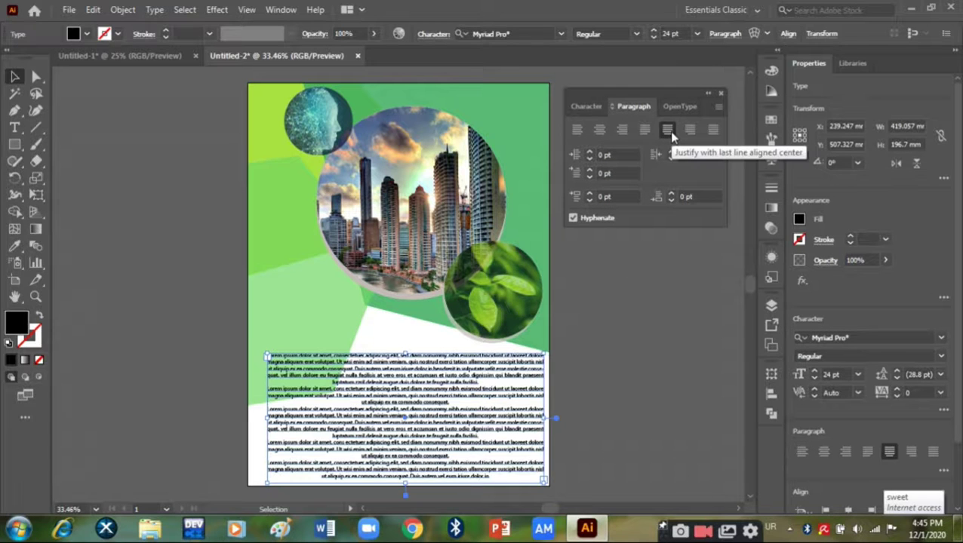
click(712, 130)
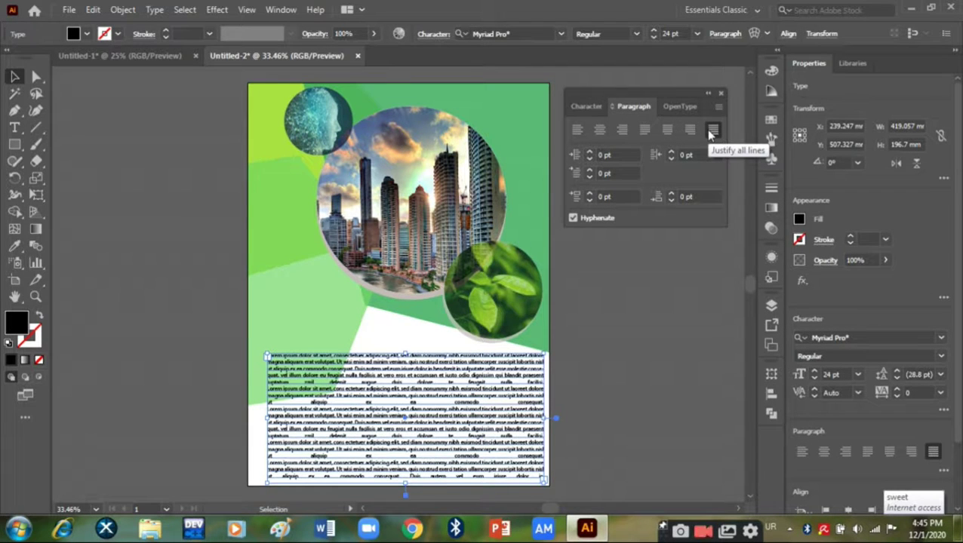
click(578, 132)
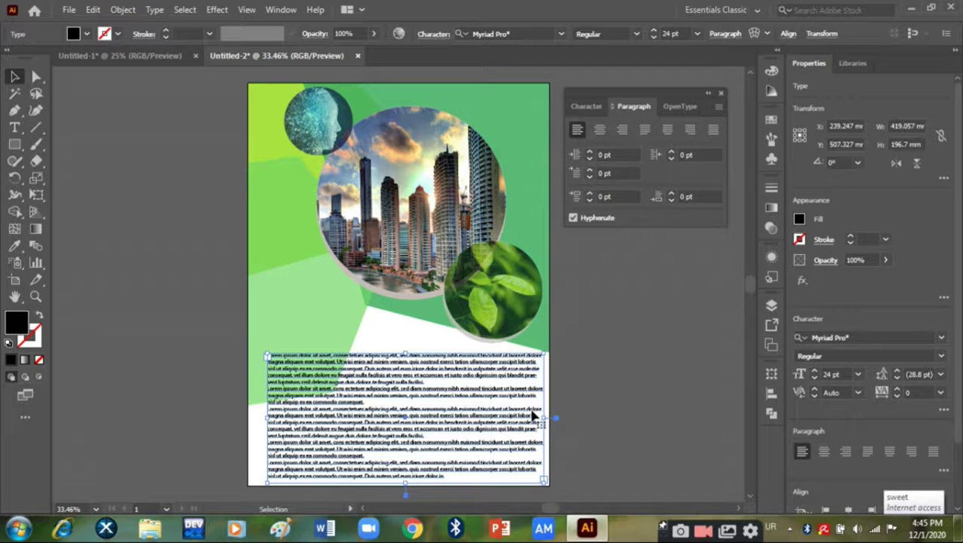
drag(556, 417, 387, 414)
Step: Move the text column up onto the green area and Alt-drag a copy to the lower right
click(584, 465)
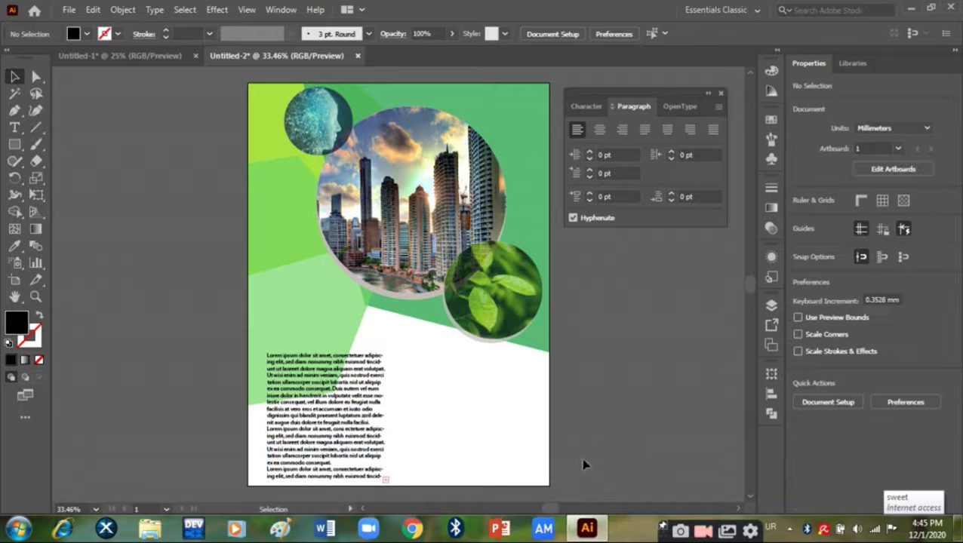
drag(327, 436, 316, 381)
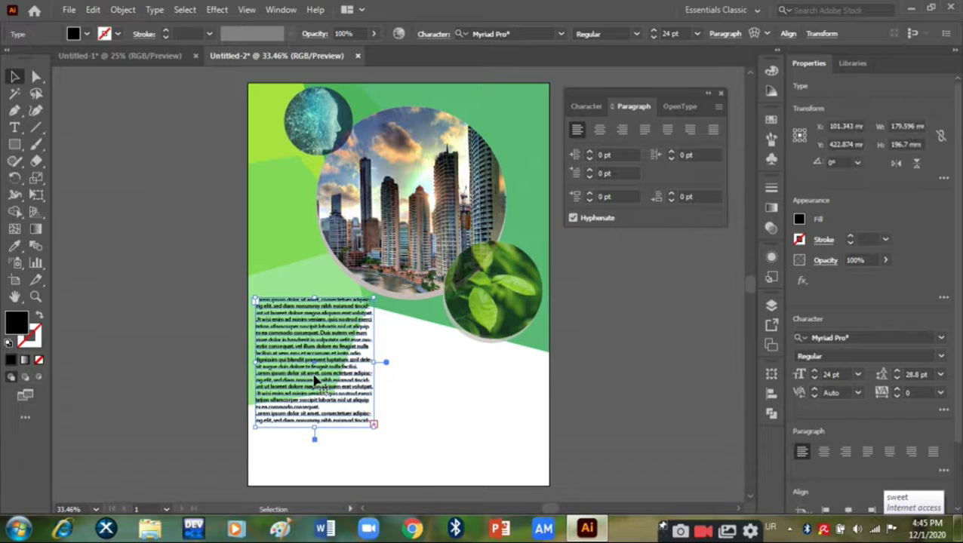
click(416, 481)
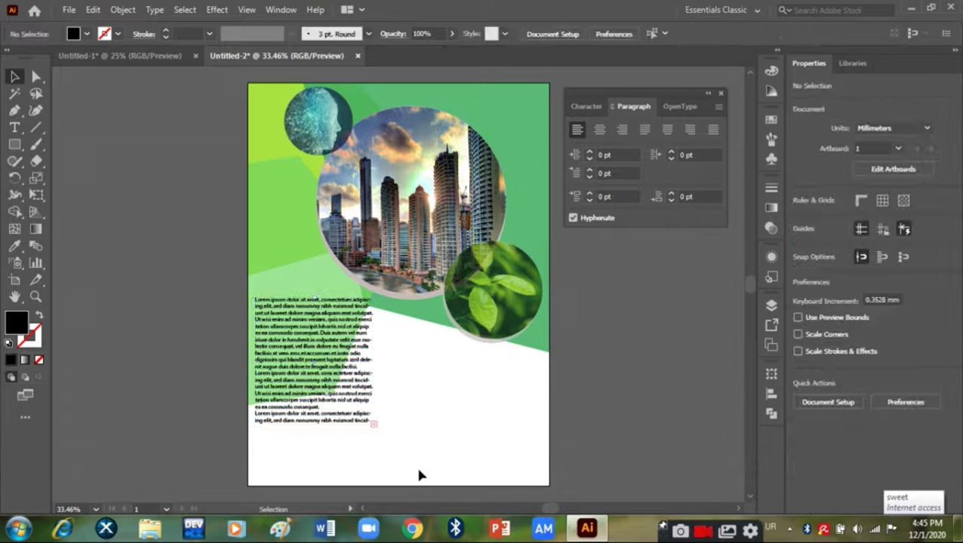
click(320, 380)
drag(321, 380, 924, 453)
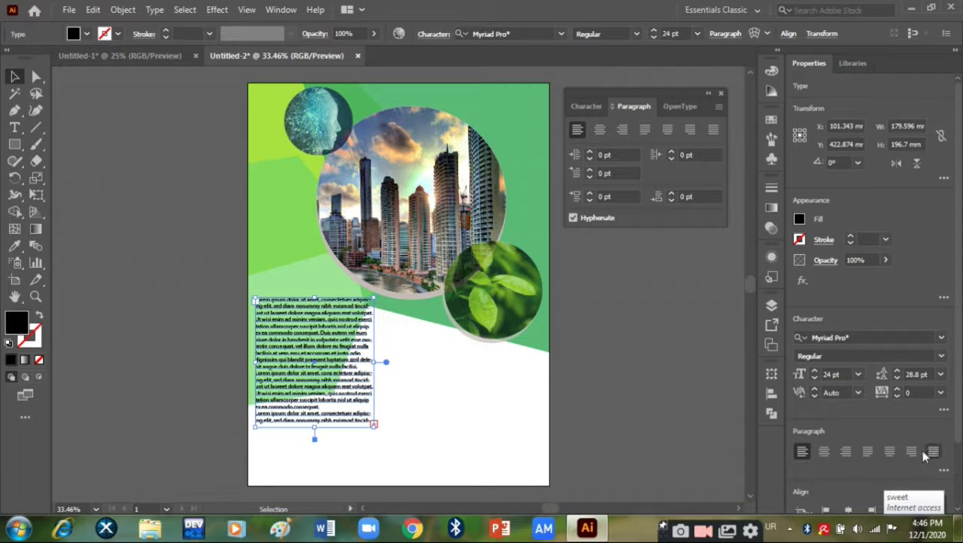
drag(323, 392, 466, 445)
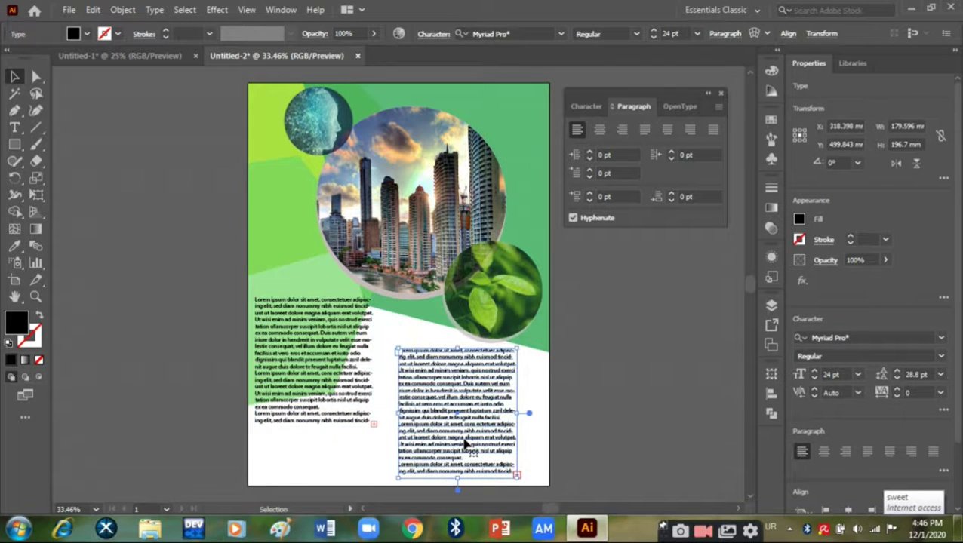
click(645, 392)
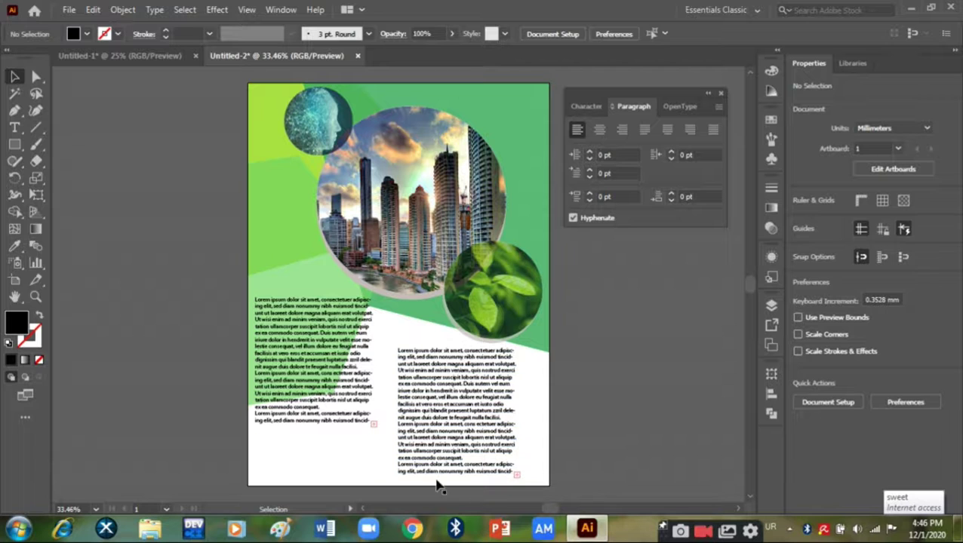
Step: Extend the left text column down nearly to the page bottom
click(324, 380)
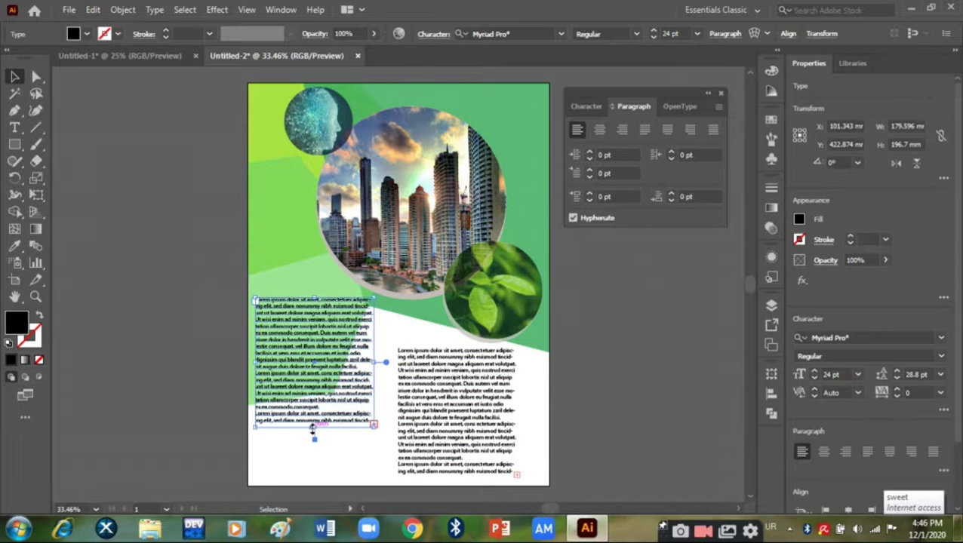
drag(312, 429, 315, 480)
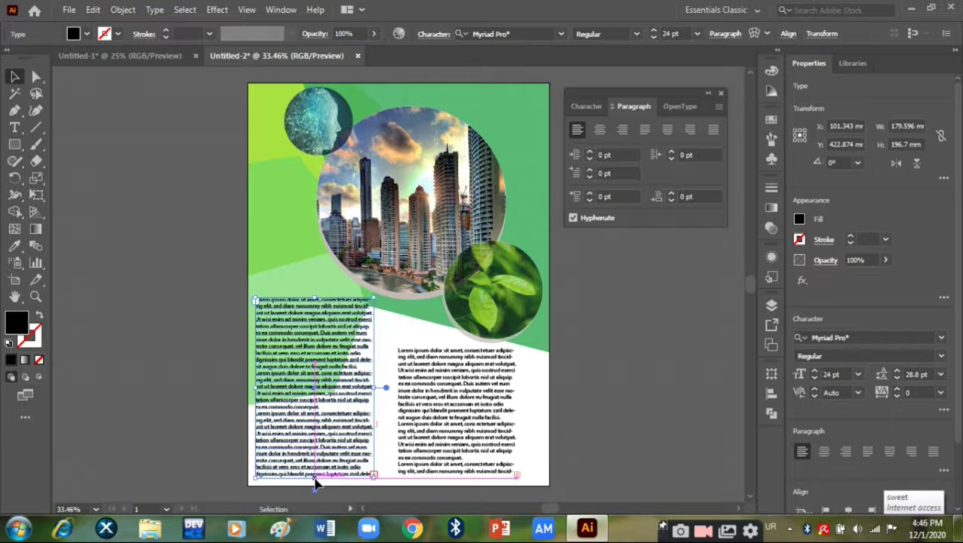
click(625, 429)
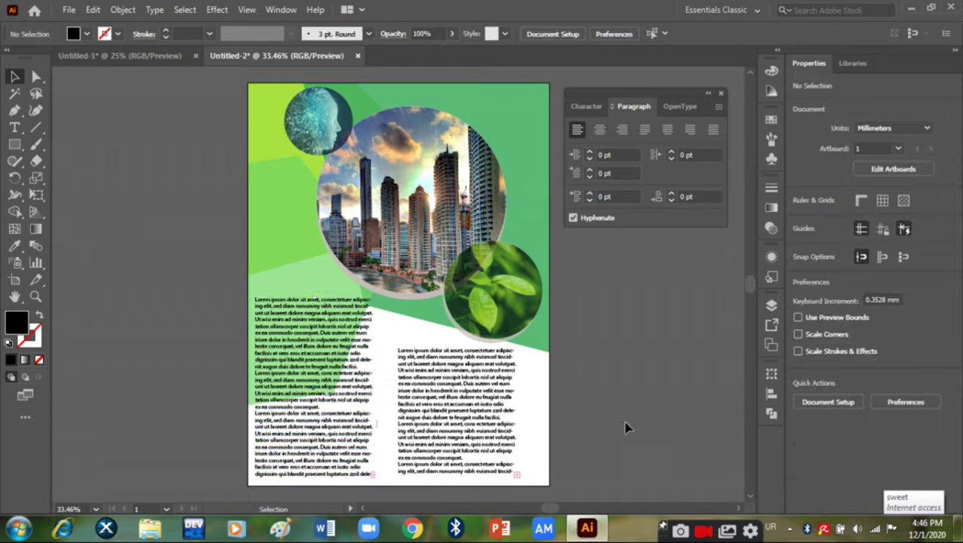
Step: Set the background photo clip group to 94% opacity and close the floating Paragraph panel
click(470, 222)
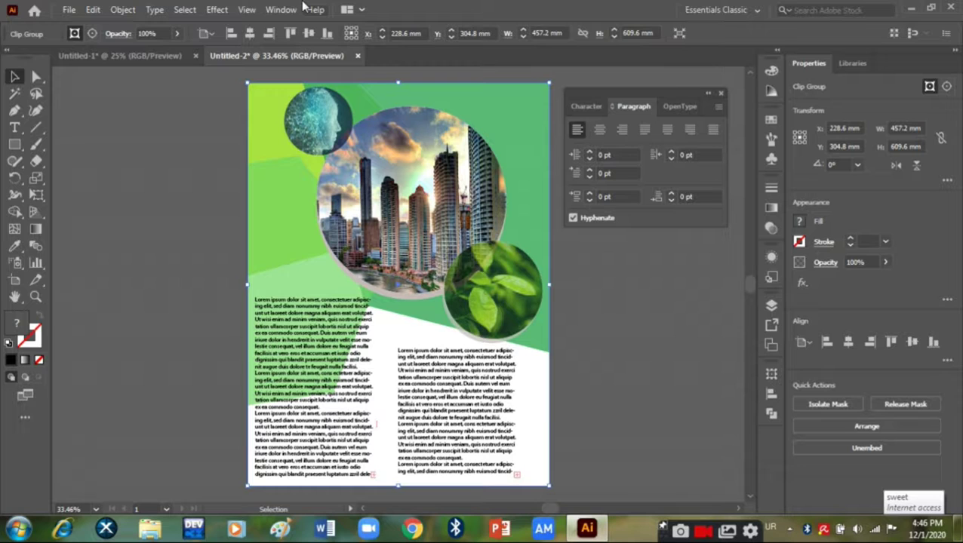
click(179, 35)
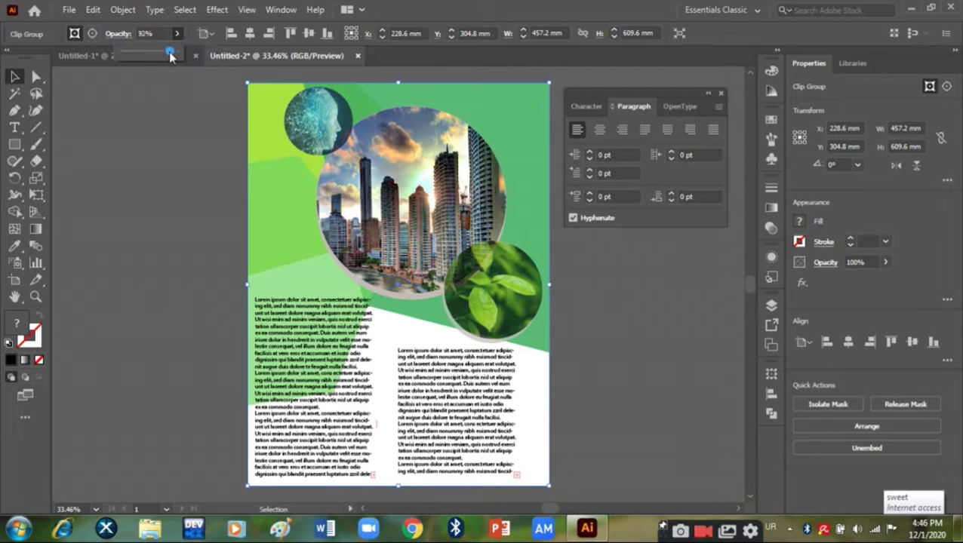
drag(171, 54, 168, 54)
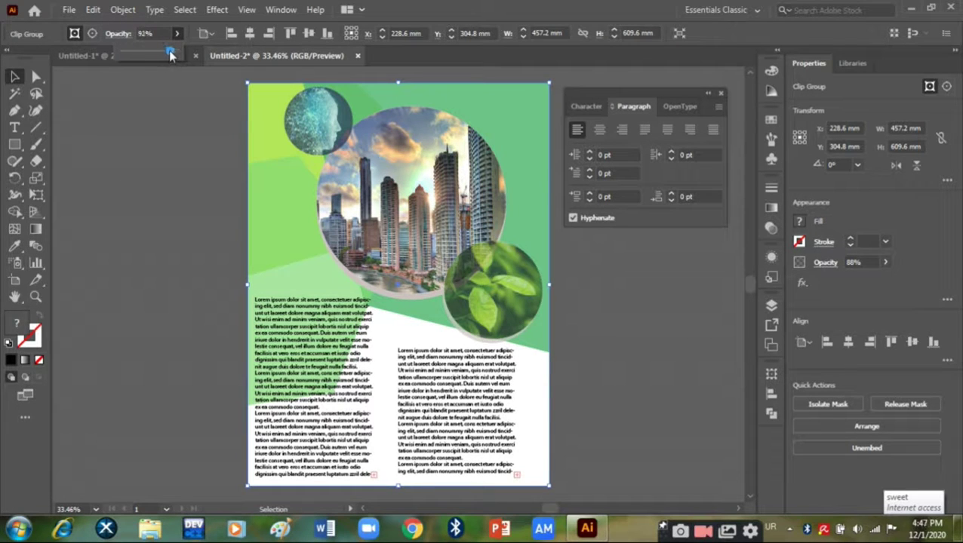
drag(173, 55, 176, 54)
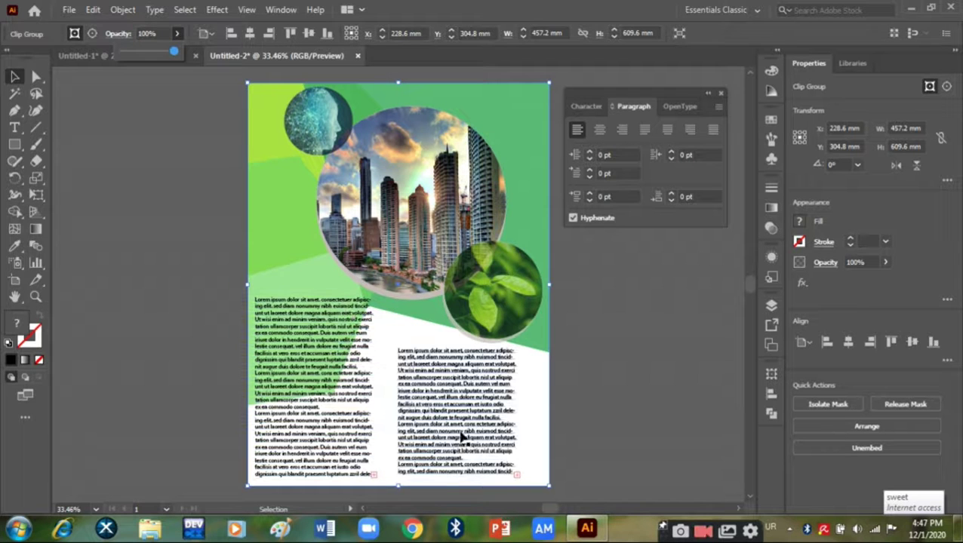
click(177, 33)
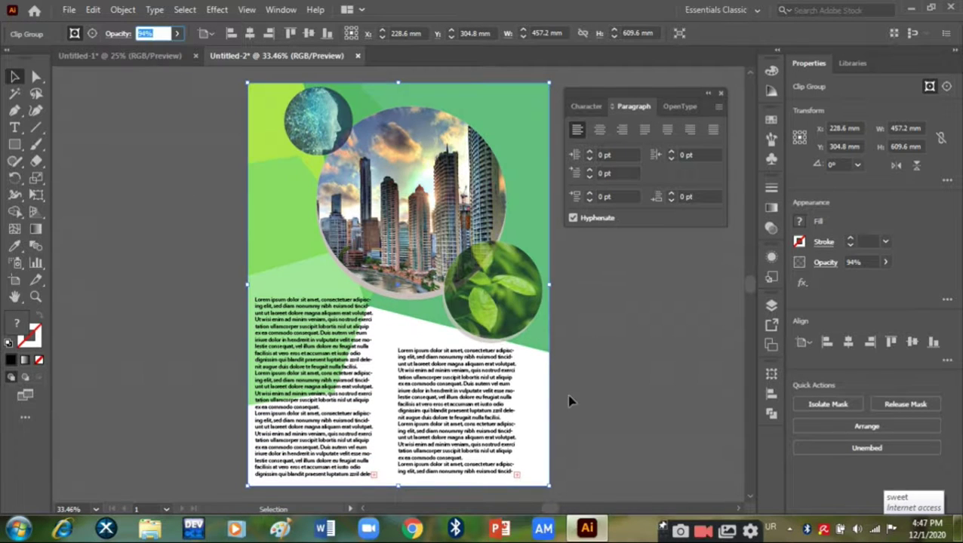
click(529, 404)
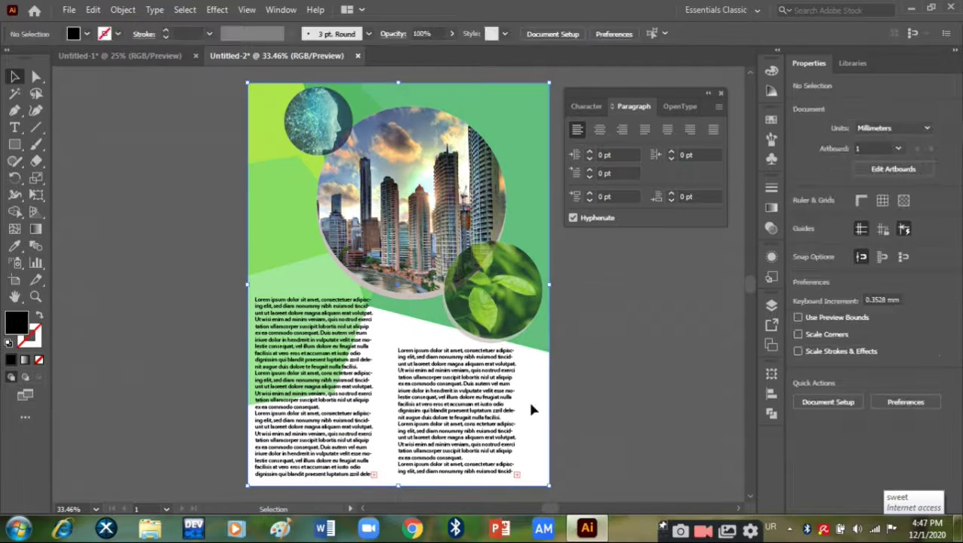
click(719, 93)
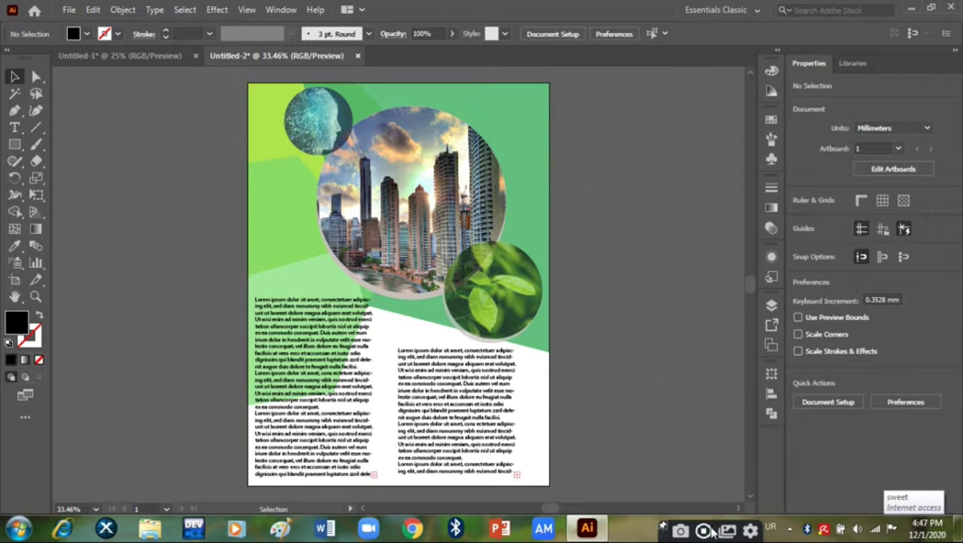
Step: Draw an artboard-sized rectangle and bring in the colour swatch image as an embedded thumbnail
key(m)
drag(248, 81, 548, 477)
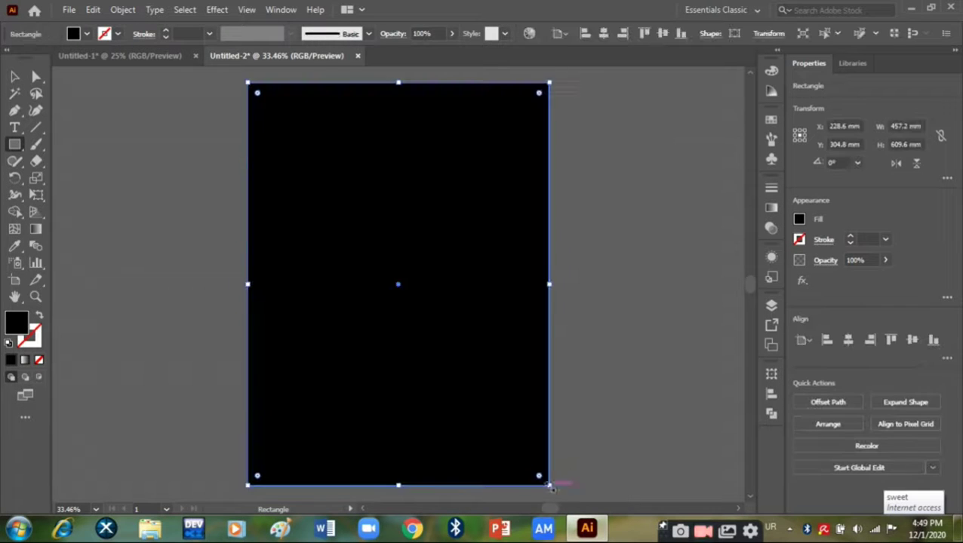
click(129, 56)
key(v)
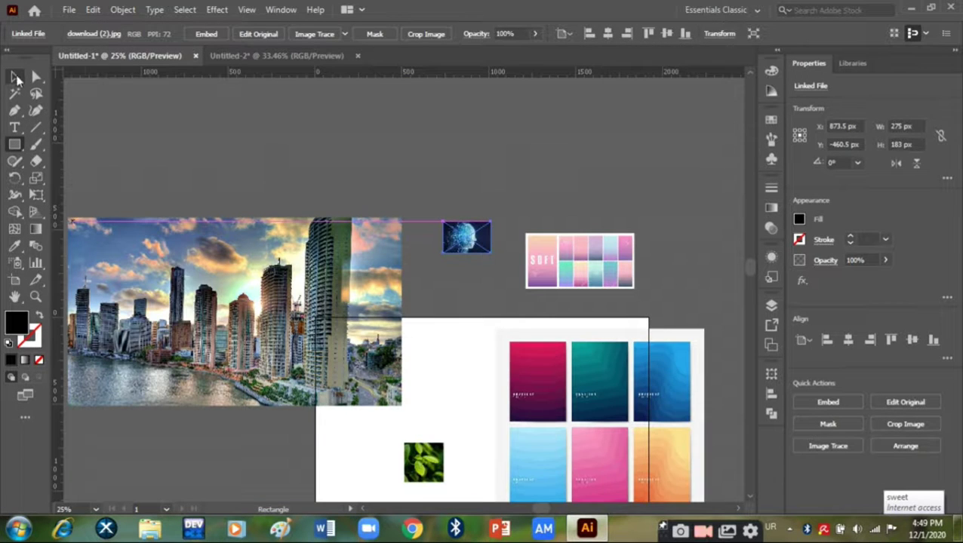
mouse_move(564, 453)
mouse_down()
mouse_move(253, 60)
mouse_move(266, 107)
mouse_up()
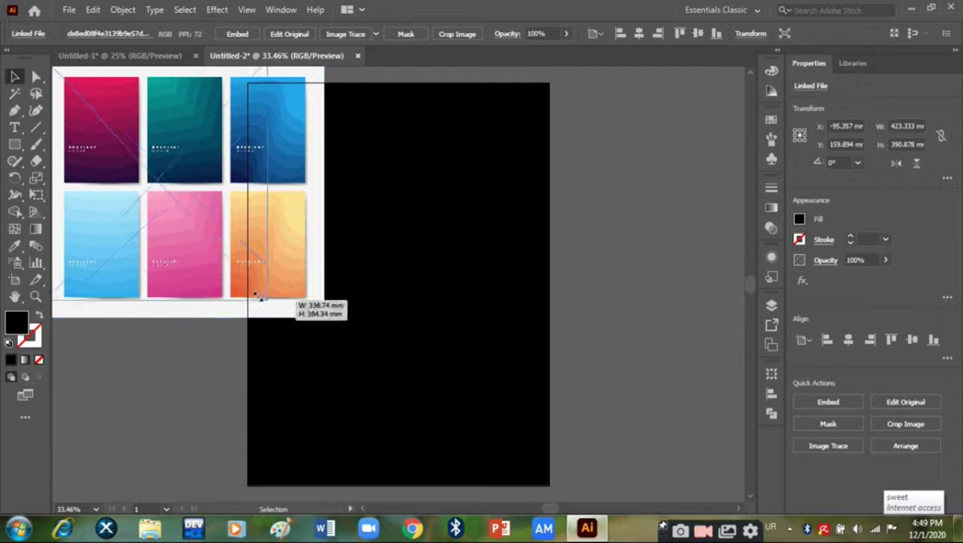
drag(323, 319, 215, 240)
click(18, 249)
Step: Fill the black rectangle with pink sampled from the swatch image
click(81, 170)
key(v)
click(313, 280)
click(18, 249)
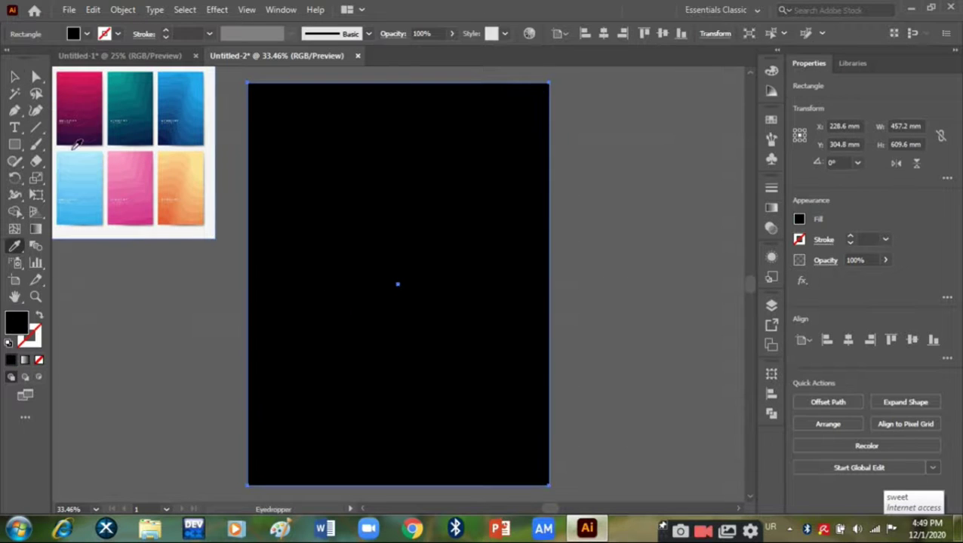
click(77, 163)
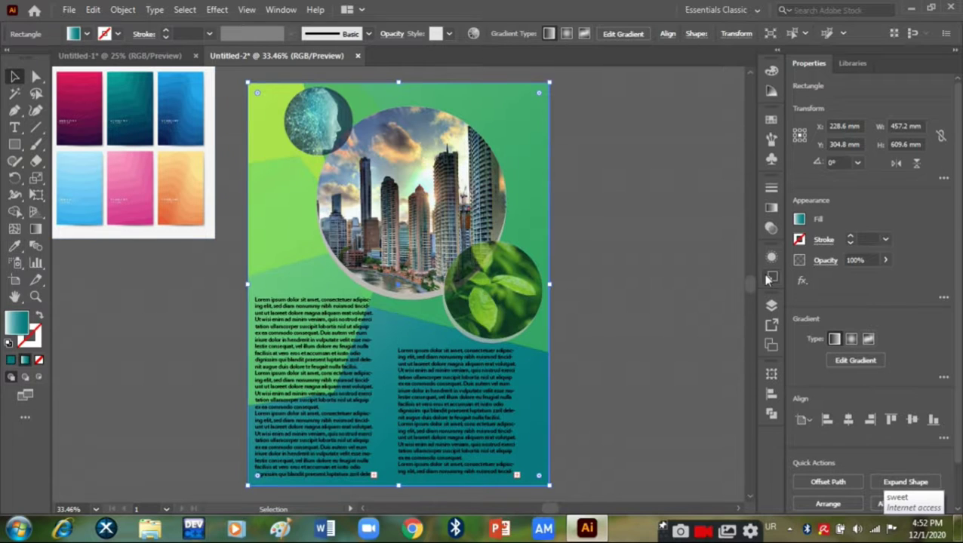
Step: Sample colours into the gradient stop with the eyedropper until it is pale blue
click(771, 209)
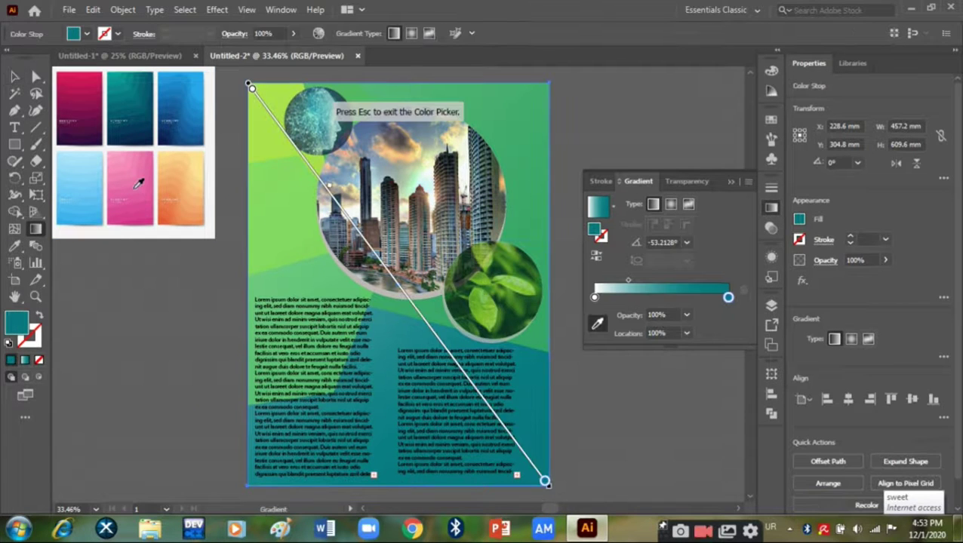
click(136, 182)
click(192, 92)
click(84, 71)
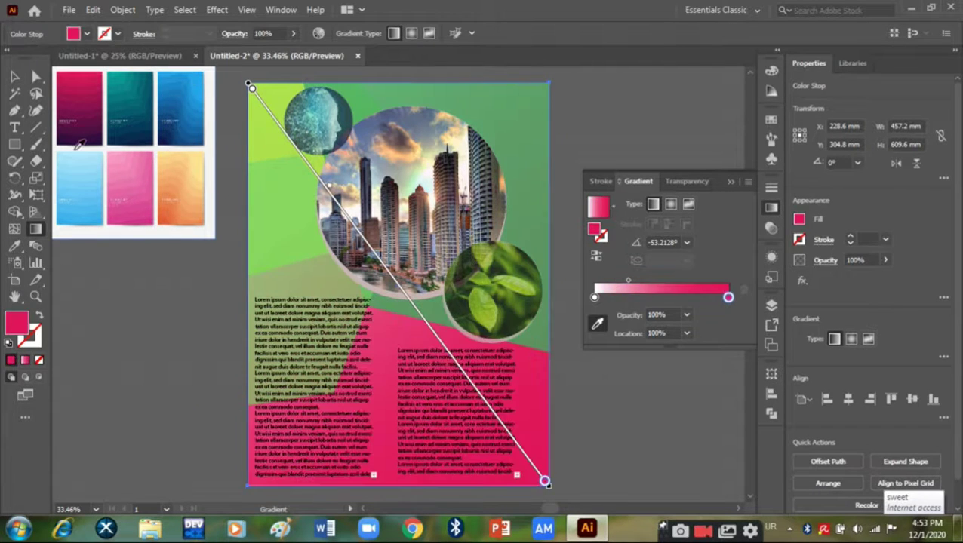
click(78, 151)
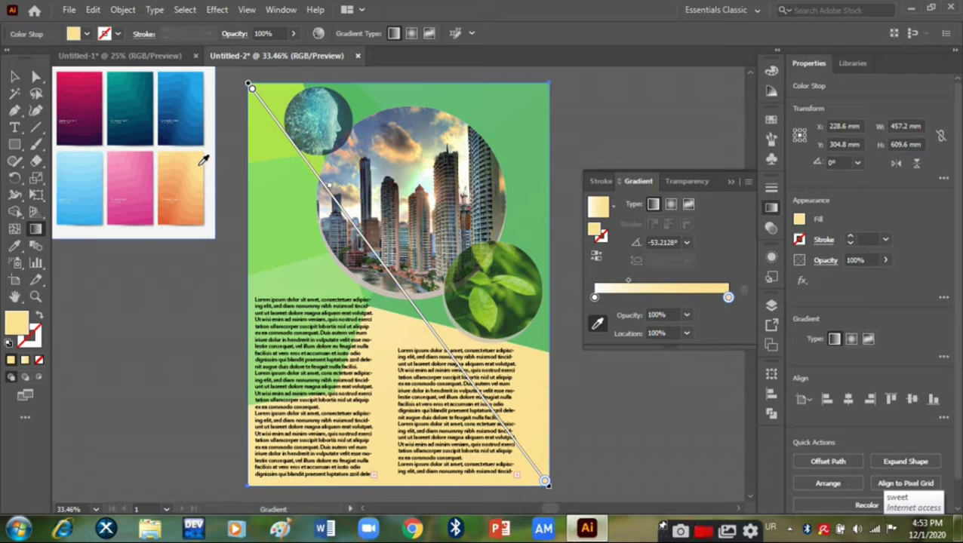
Step: Delete the reference thumbnails image beside the artboard
click(729, 182)
click(230, 189)
click(104, 190)
key(Delete)
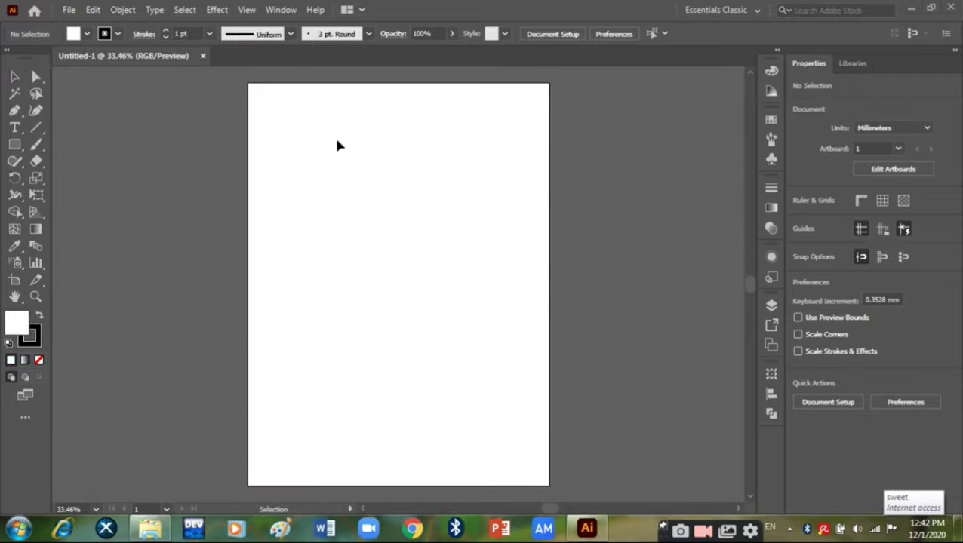
Step: Draw an artboard-sized rectangle, fill it light pinkish-grey, and lock it with Object > Lock > Selection
click(14, 145)
drag(247, 80, 550, 485)
double_click(20, 325)
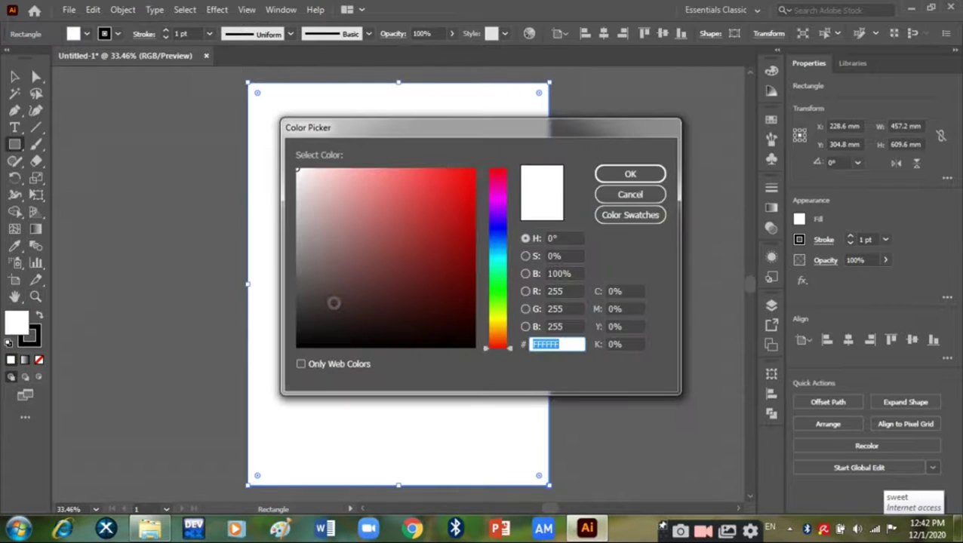
drag(320, 178, 306, 193)
click(609, 175)
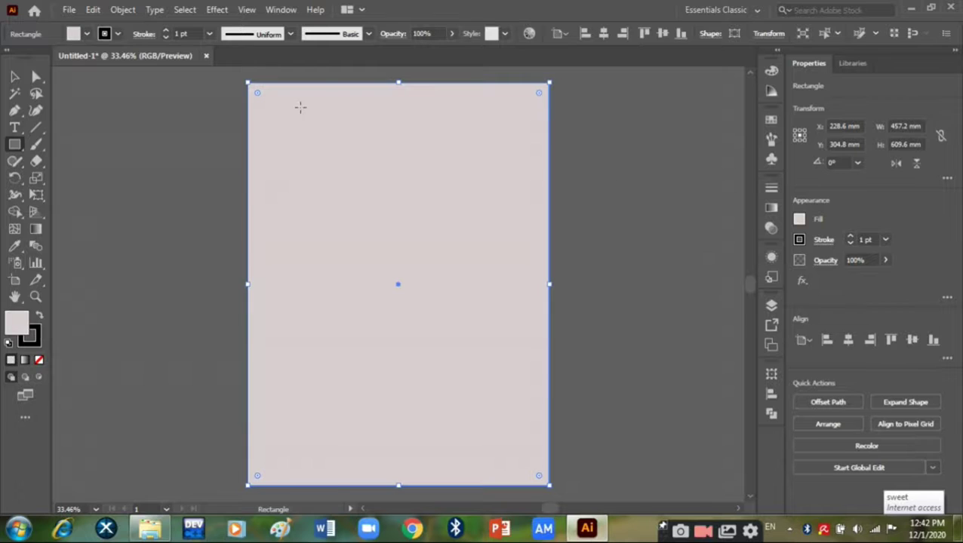
click(93, 9)
click(400, 123)
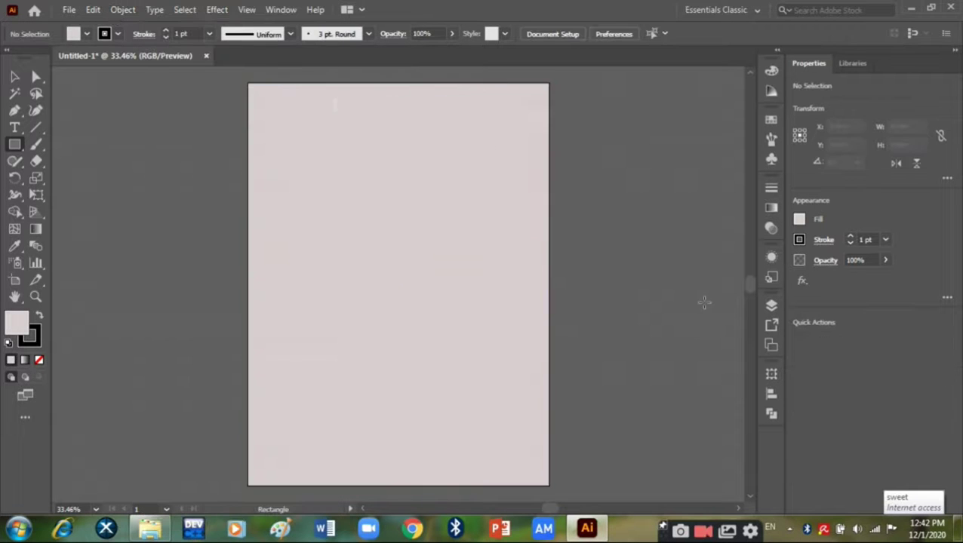
drag(15, 145, 64, 146)
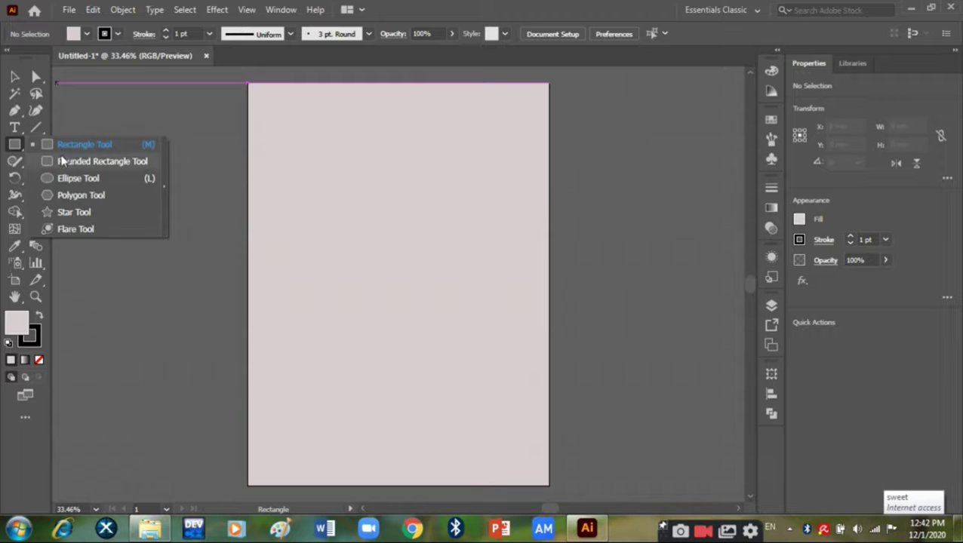
Step: Draw a square and rotate it 45° into a diamond beside the artboard
click(64, 145)
drag(347, 145, 510, 316)
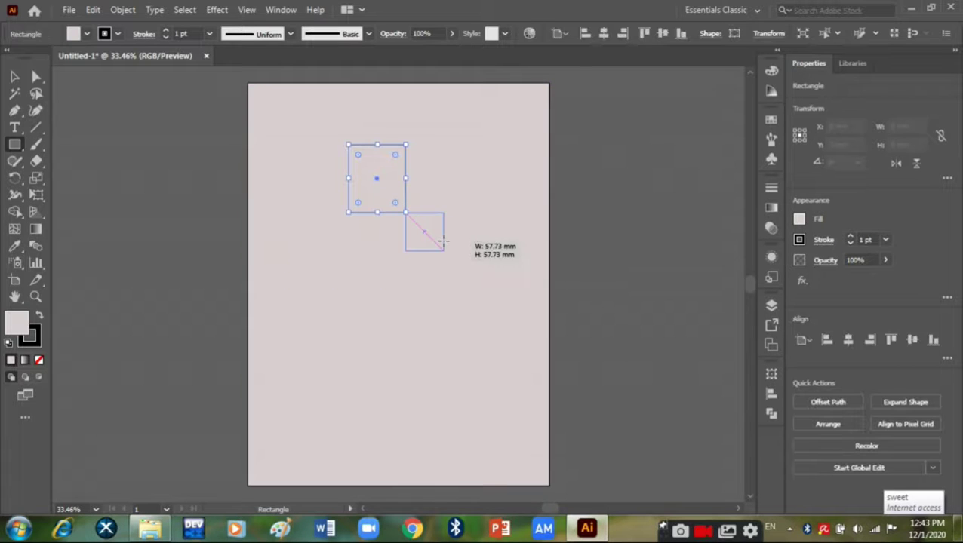
key(v)
click(383, 138)
mouse_move(456, 214)
mouse_down()
mouse_move(420, 134)
mouse_move(438, 124)
mouse_move(424, 129)
mouse_up()
mouse_move(440, 194)
mouse_down()
mouse_move(490, 248)
mouse_move(633, 326)
mouse_up()
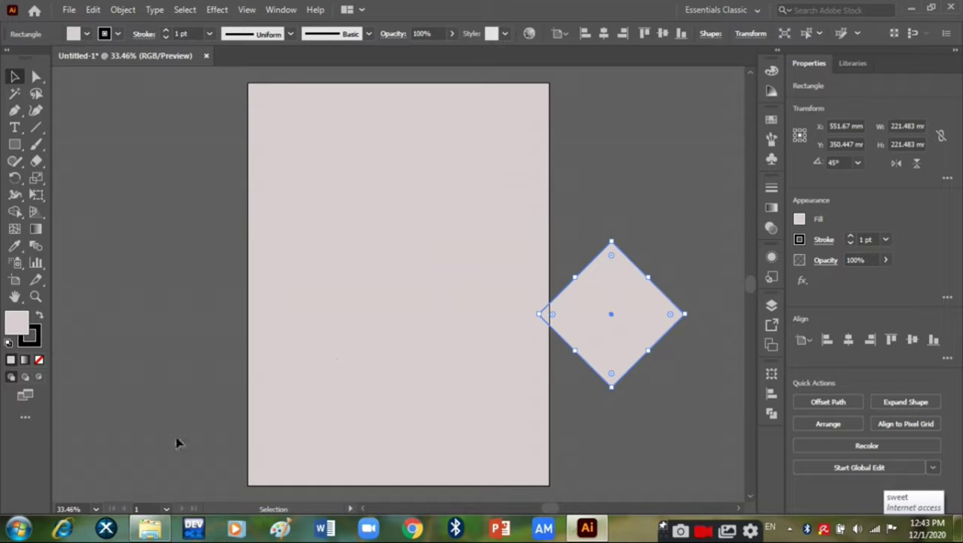
Step: Import the city skyline photo and scale it to the artboard width near the top
click(150, 528)
drag(609, 106, 385, 297)
drag(598, 139, 485, 202)
drag(358, 269, 461, 202)
drag(587, 137, 548, 158)
mouse_move(415, 260)
mouse_down()
mouse_move(412, 204)
mouse_move(416, 240)
mouse_up()
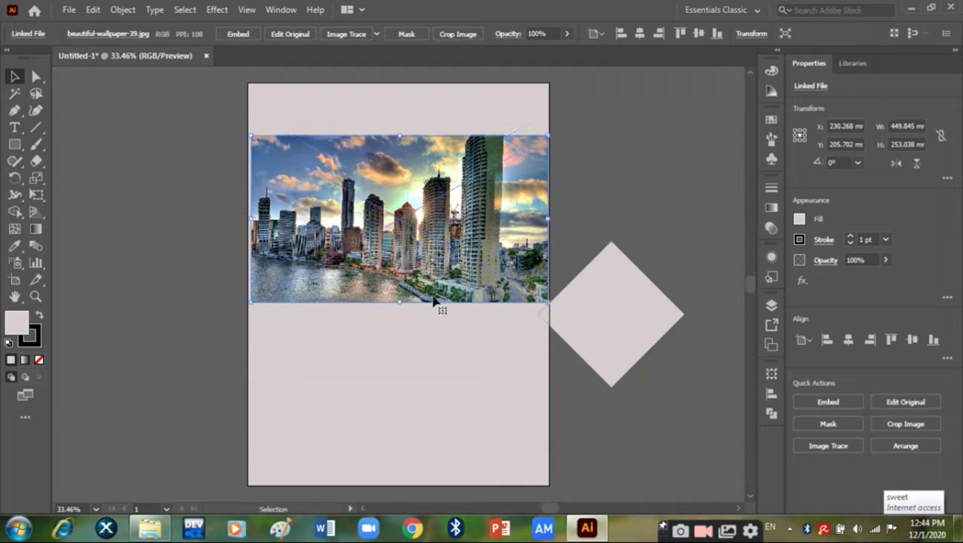
Step: Move the diamond onto the city photo and send the photo backward behind it
drag(630, 344, 457, 229)
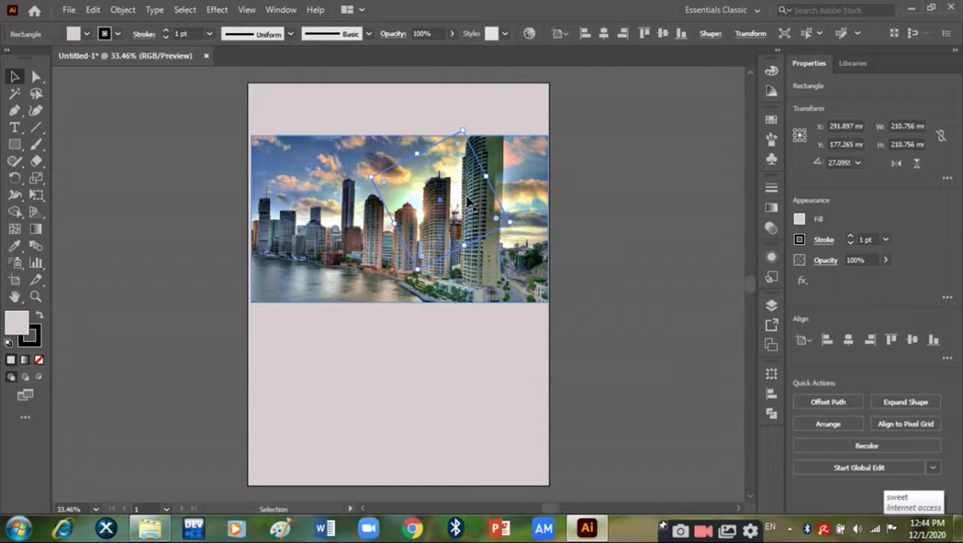
click(457, 211)
right_click(456, 211)
mouse_move(495, 325)
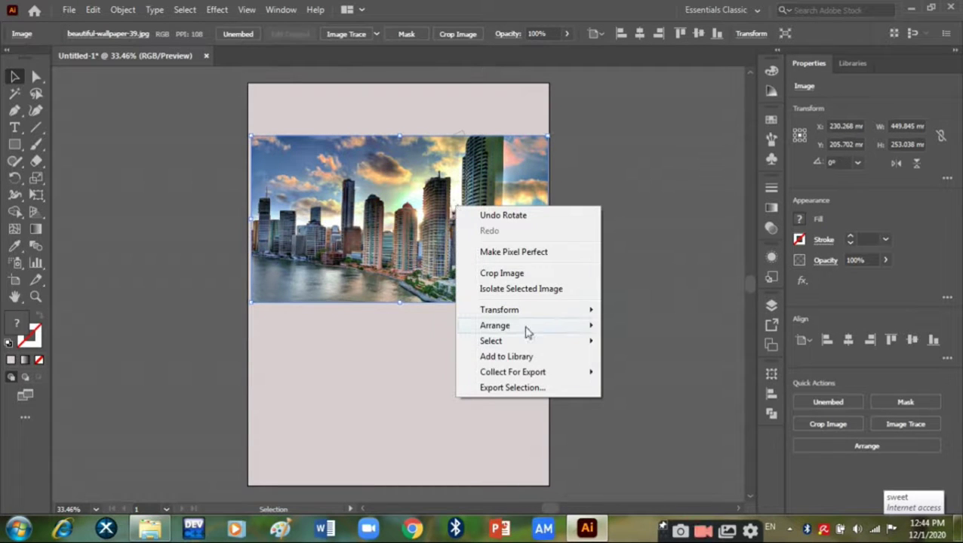
click(662, 355)
Step: Draw a smaller square just beneath the tilted square and adjust its size
key(m)
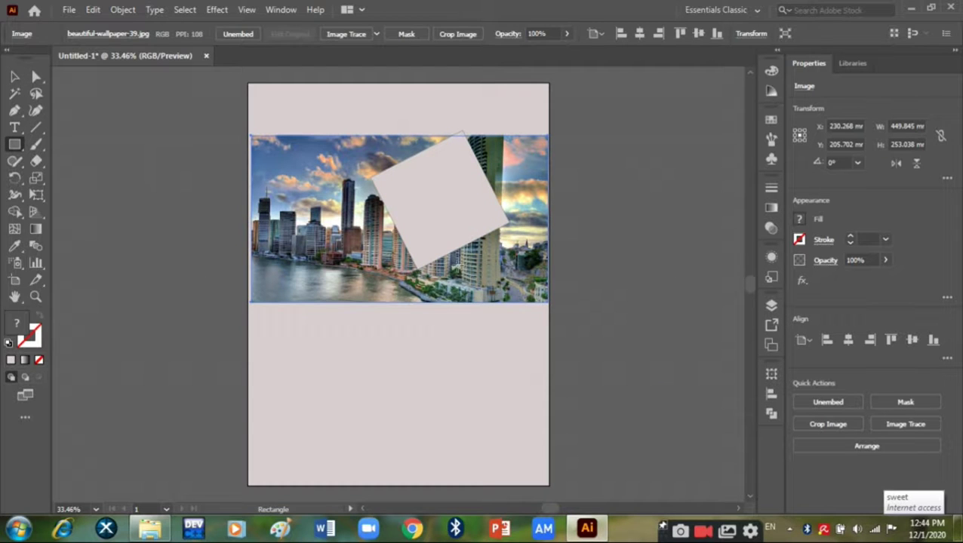
drag(405, 268, 492, 353)
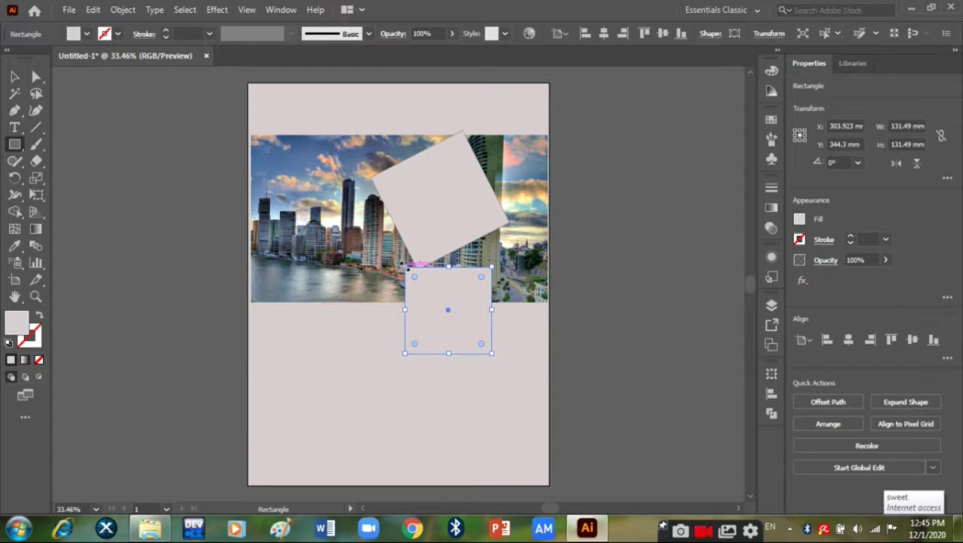
drag(491, 353, 417, 278)
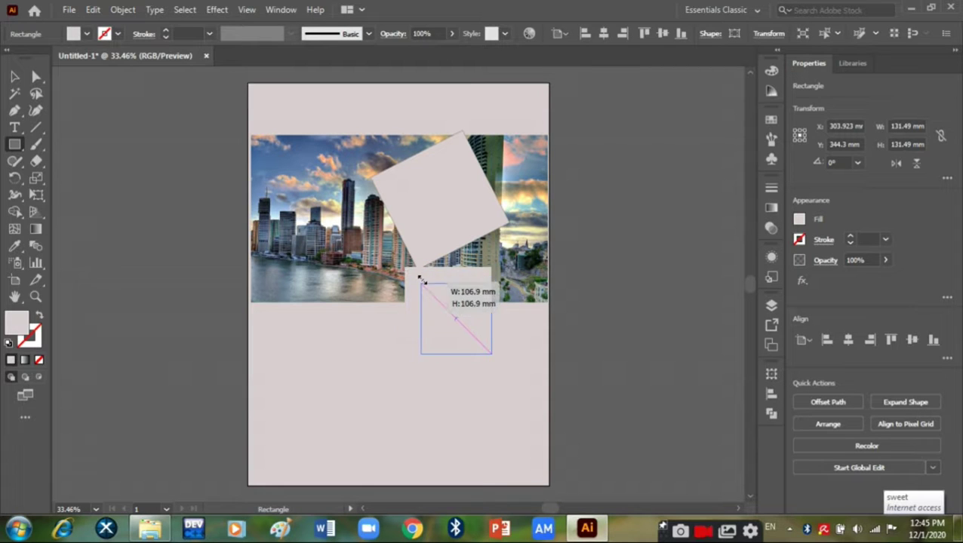
key(v)
drag(457, 333, 453, 332)
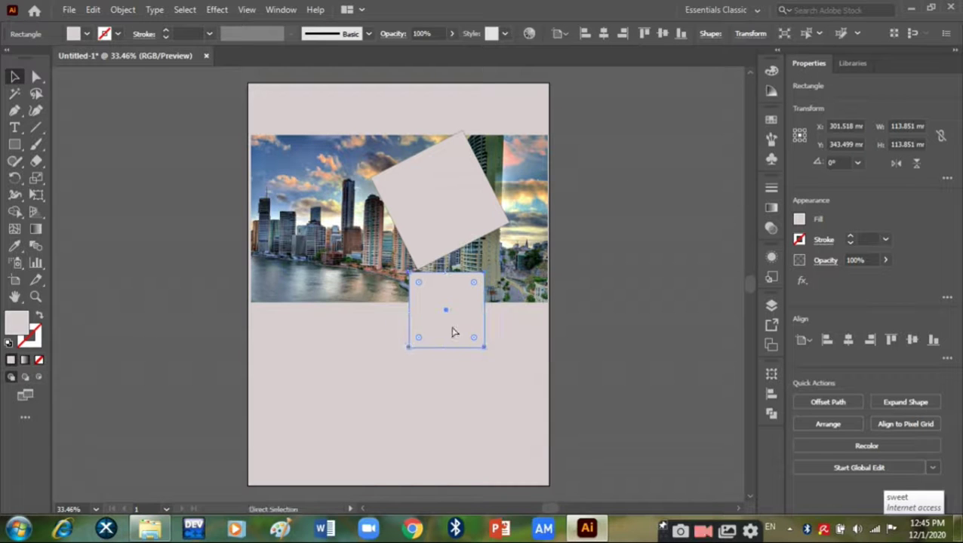
key(ctrl)
mouse_move(419, 280)
mouse_down()
mouse_move(403, 272)
mouse_move(452, 311)
mouse_up()
Step: Rotate the small square to 330° and angle the top square to about 297°
drag(487, 251, 521, 281)
drag(426, 268, 475, 263)
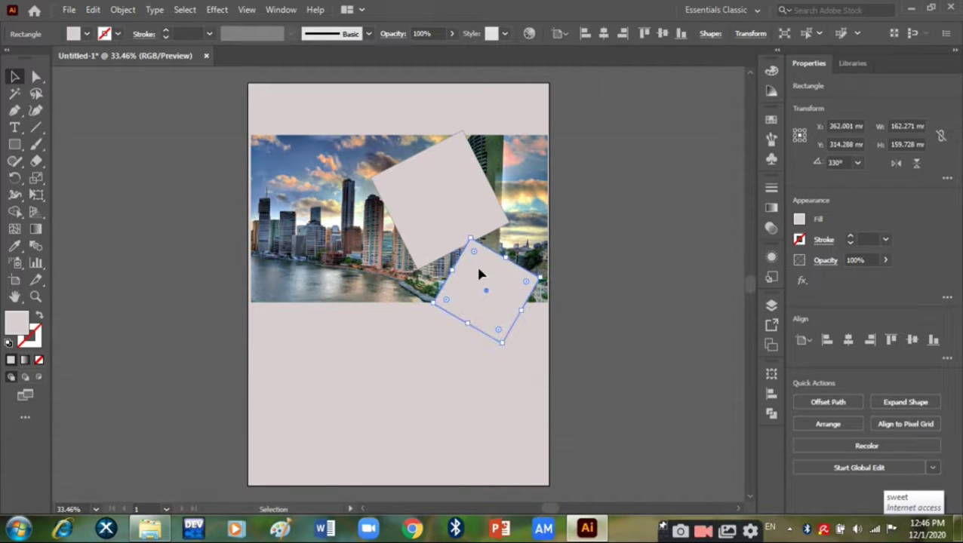
mouse_move(545, 273)
mouse_down()
mouse_move(549, 306)
mouse_move(486, 277)
mouse_move(406, 155)
mouse_move(416, 70)
mouse_up()
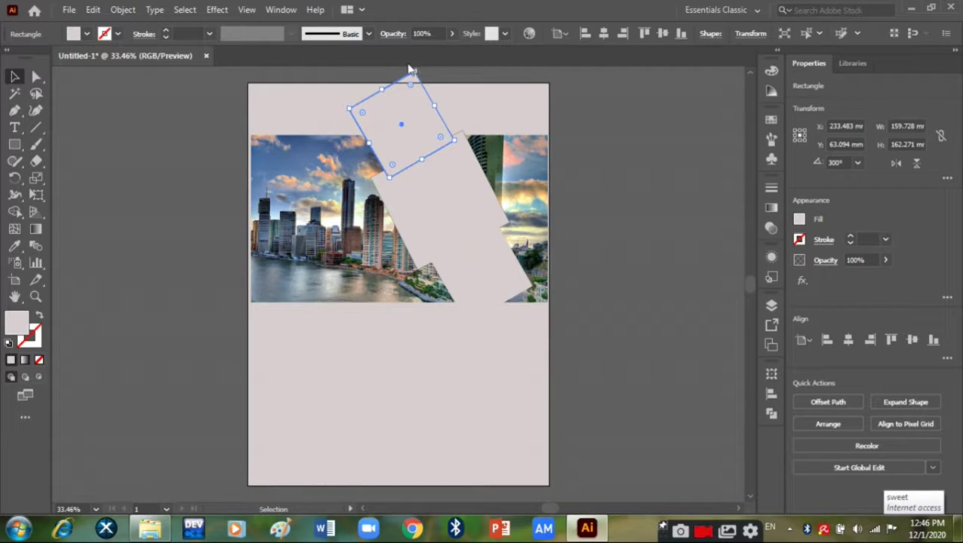
drag(342, 106, 342, 103)
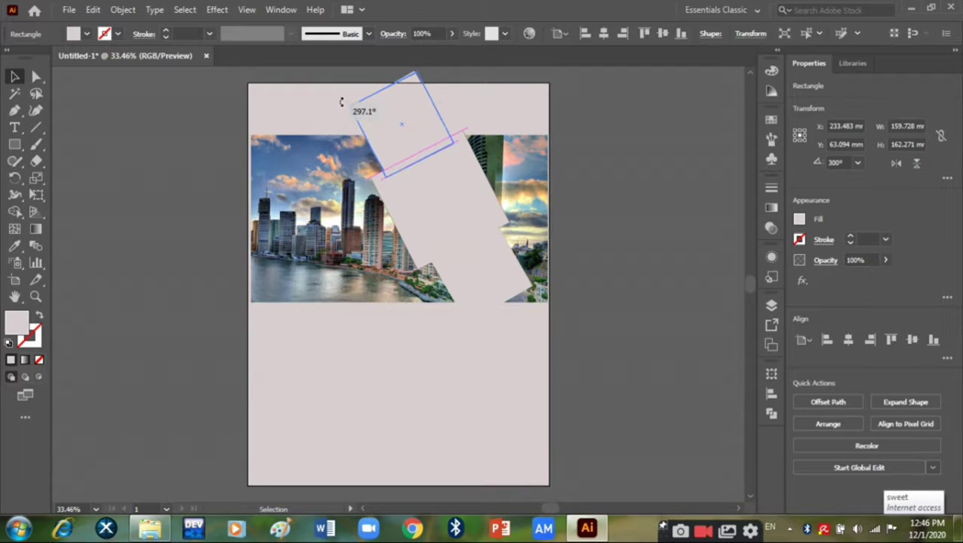
drag(342, 103, 342, 102)
click(342, 102)
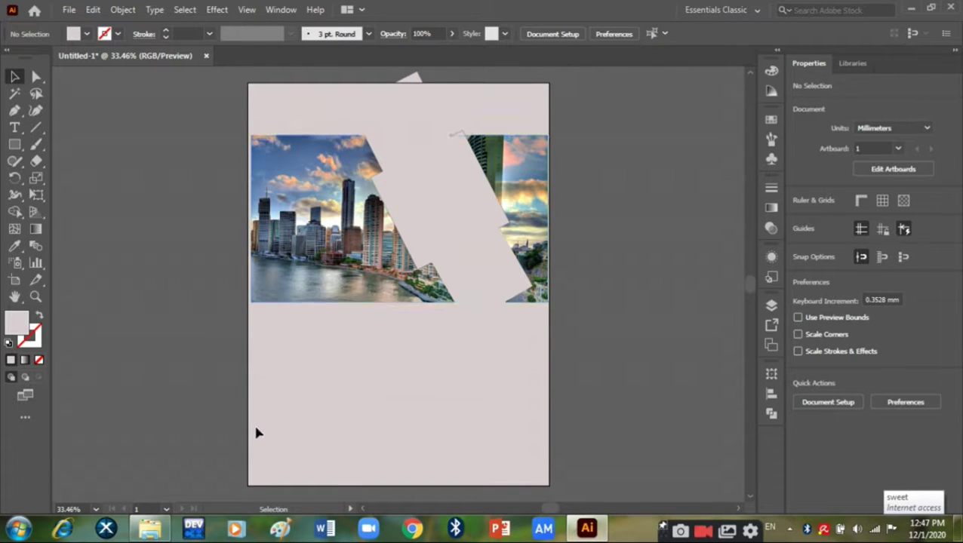
Step: Place a square at the band's lower end and make it the key object of the selection
mouse_move(521, 276)
mouse_down()
mouse_move(444, 178)
mouse_move(419, 127)
mouse_up()
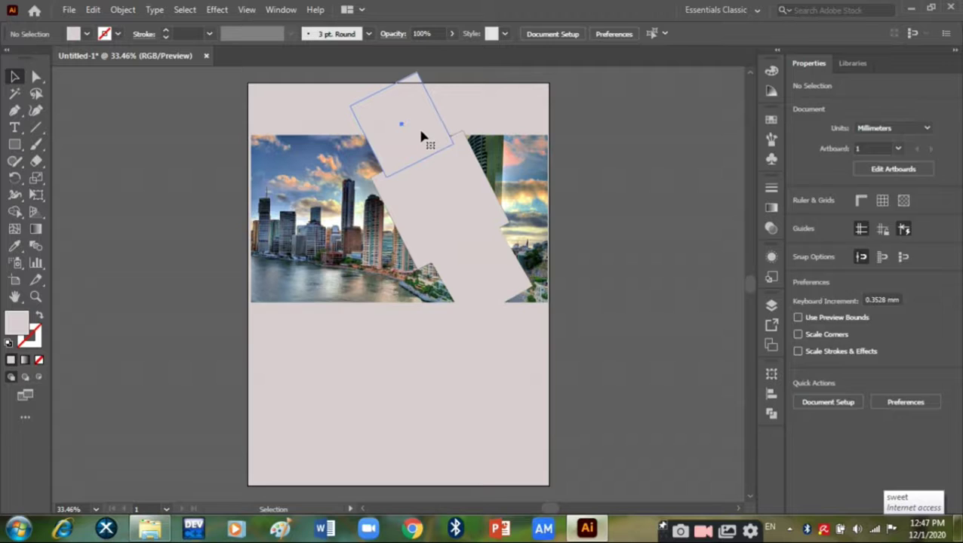
shift+click(504, 287)
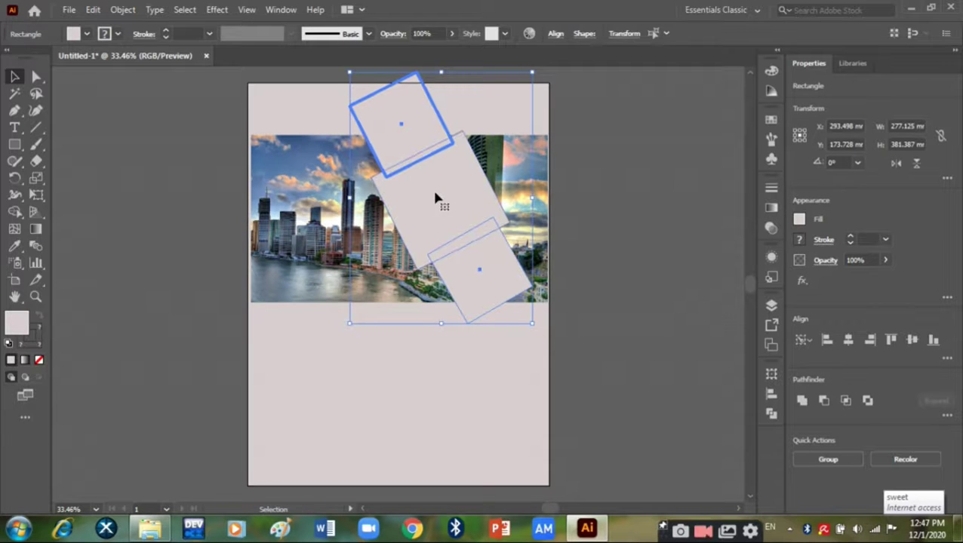
click(398, 109)
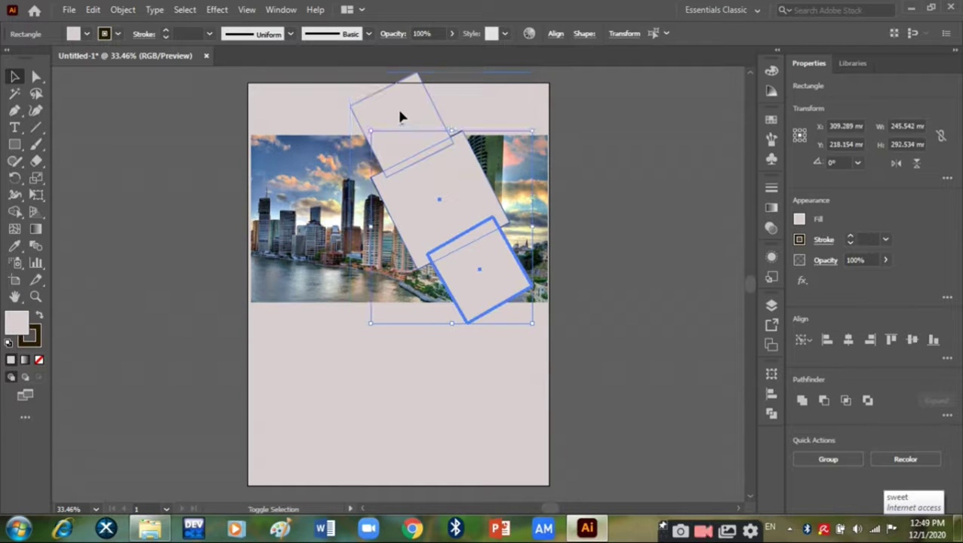
Step: Merge the band and squares, then clip the city photo to the merged shape
click(801, 401)
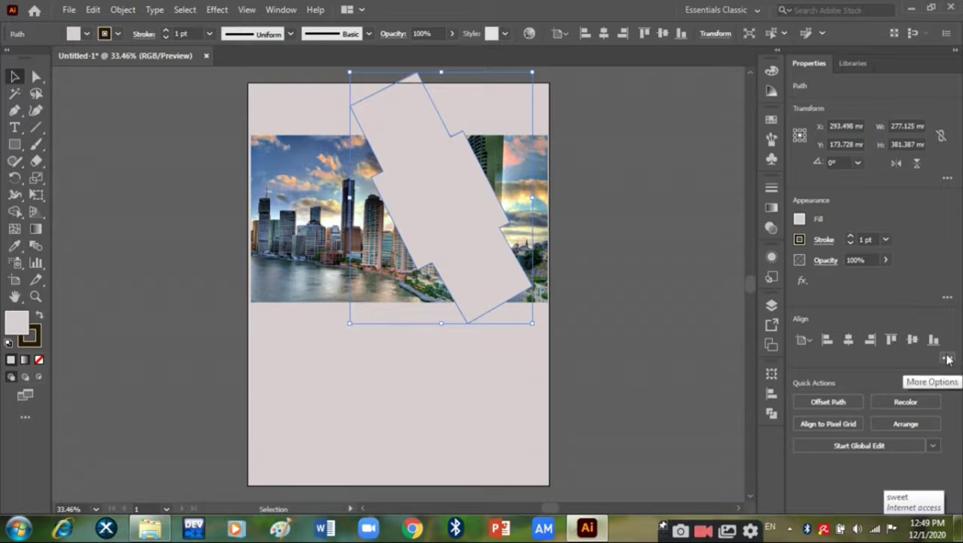
shift+click(329, 200)
right_click(376, 236)
click(442, 366)
click(592, 442)
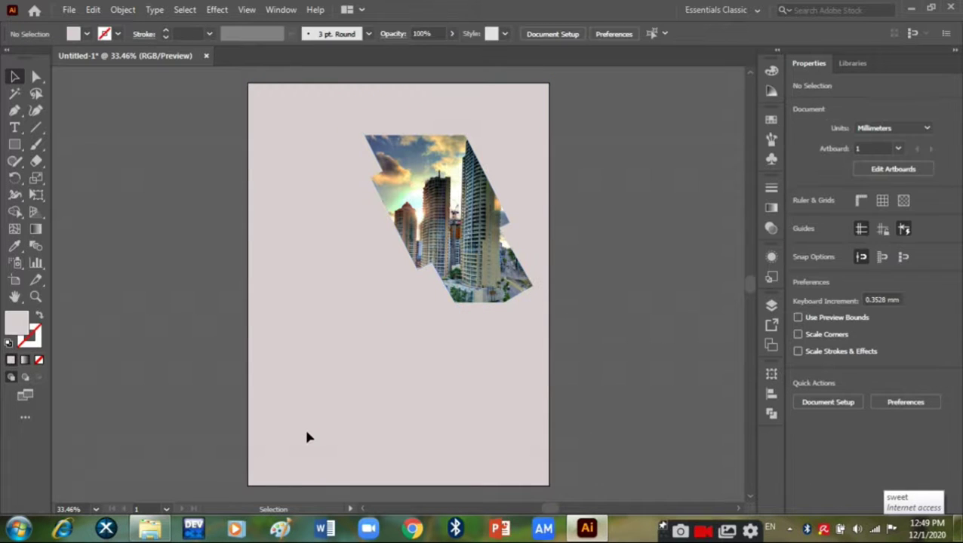
drag(249, 138, 651, 316)
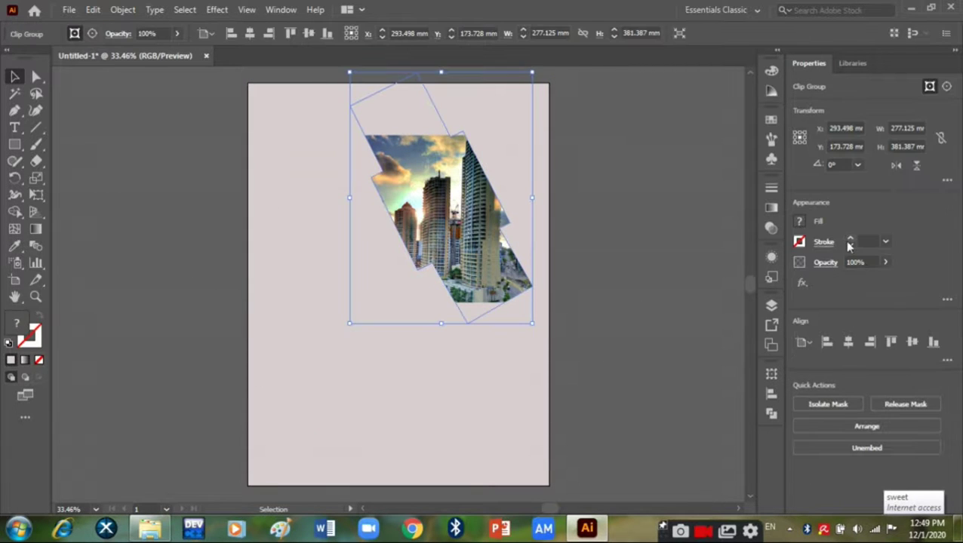
Step: Give the clipped photo an outline coloured dark grey #474746
click(850, 239)
click(30, 338)
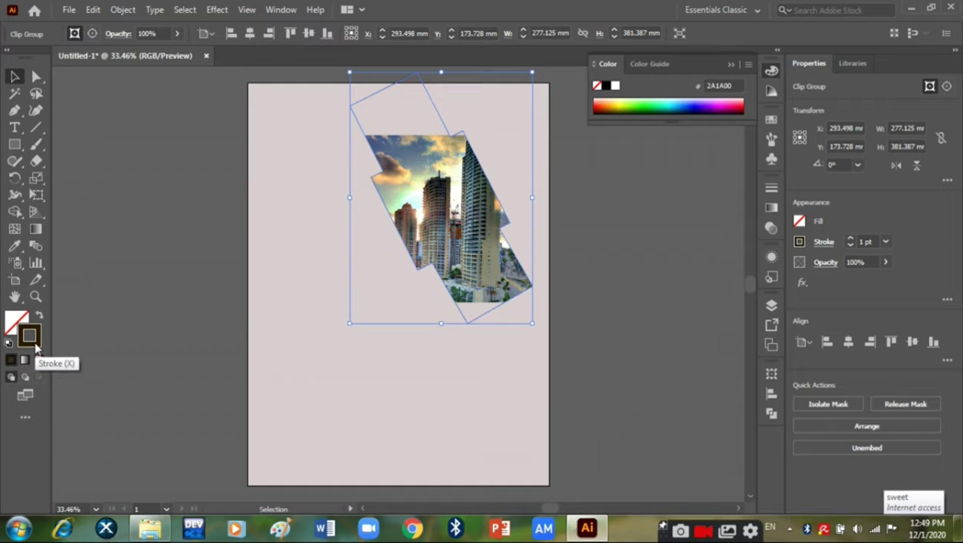
double_click(29, 338)
click(296, 295)
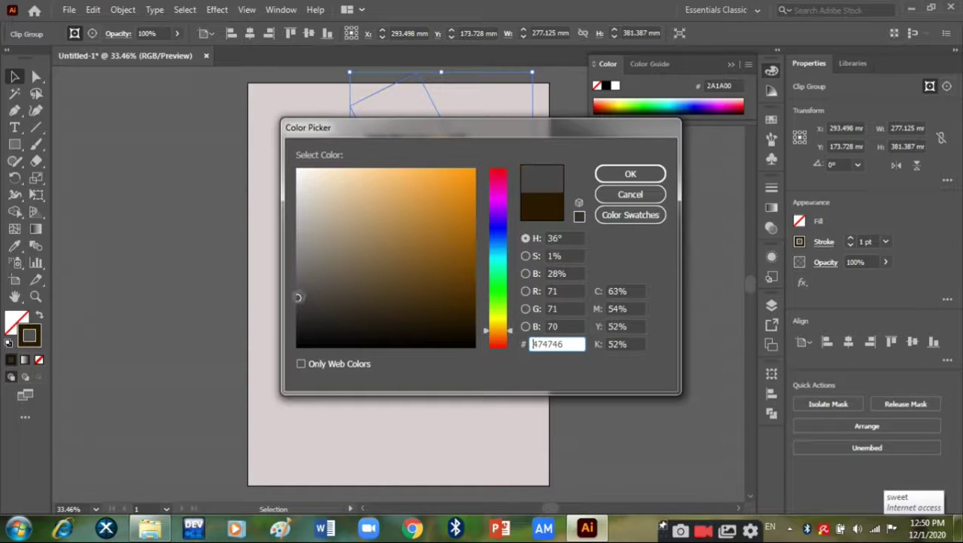
click(626, 173)
Step: Set the photo frame's outline weight to 7 pt
click(850, 239)
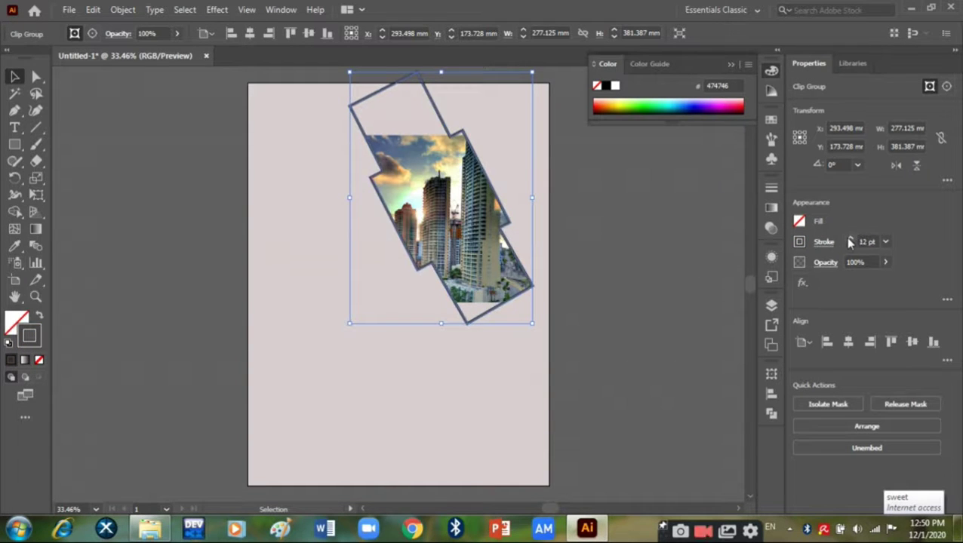
click(538, 457)
click(474, 304)
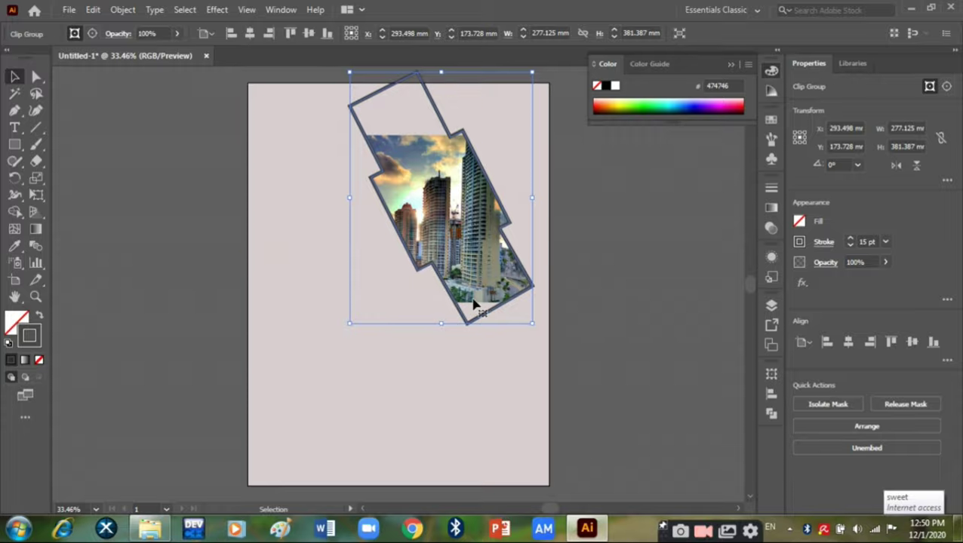
click(850, 246)
click(480, 428)
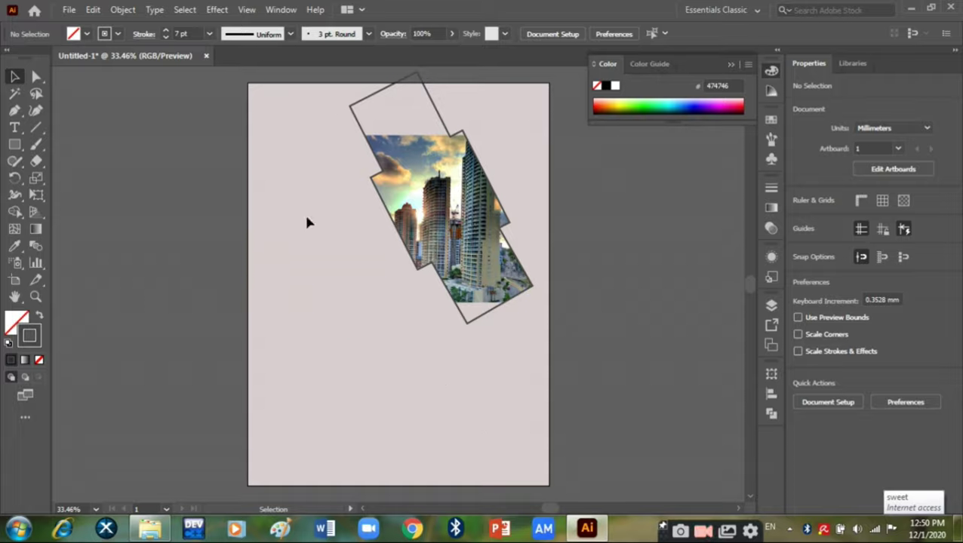
Step: Enlarge the masked city photo from its corner and shift it left and down
click(382, 145)
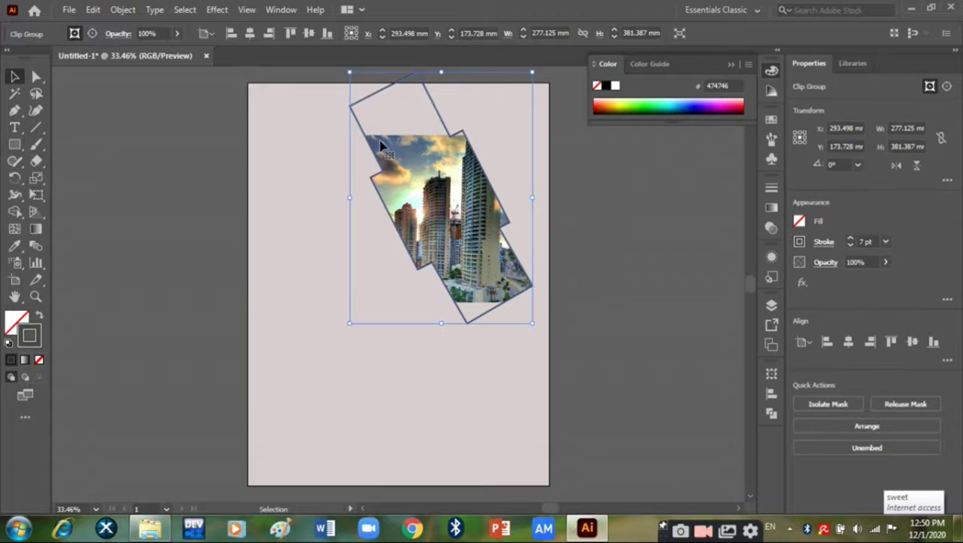
mouse_move(348, 73)
mouse_down()
mouse_move(376, 94)
mouse_move(338, 345)
mouse_up()
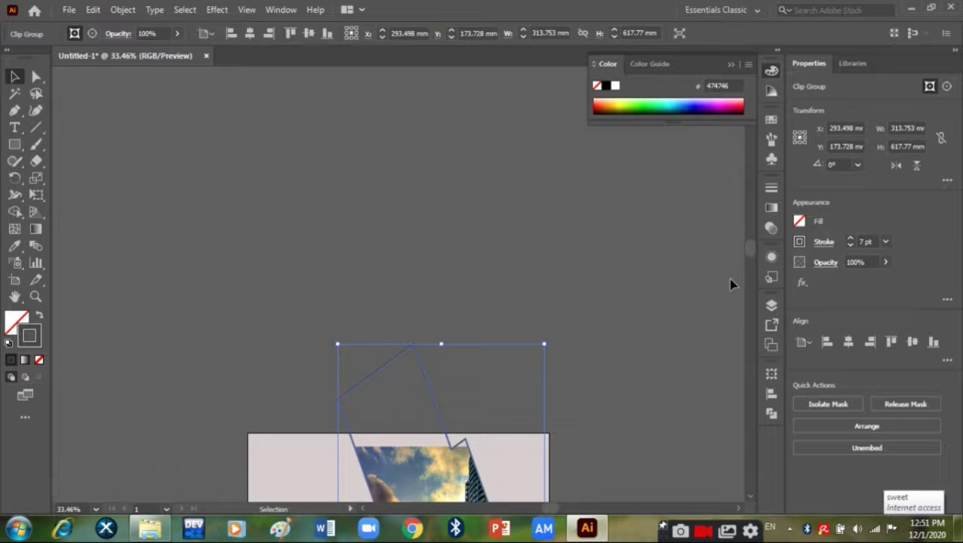
drag(749, 252, 751, 273)
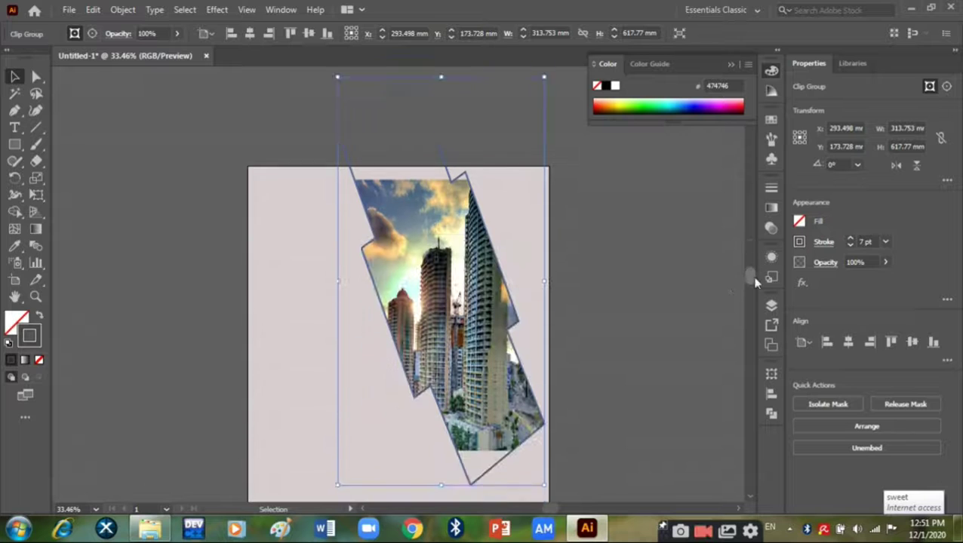
drag(465, 269, 481, 262)
click(588, 286)
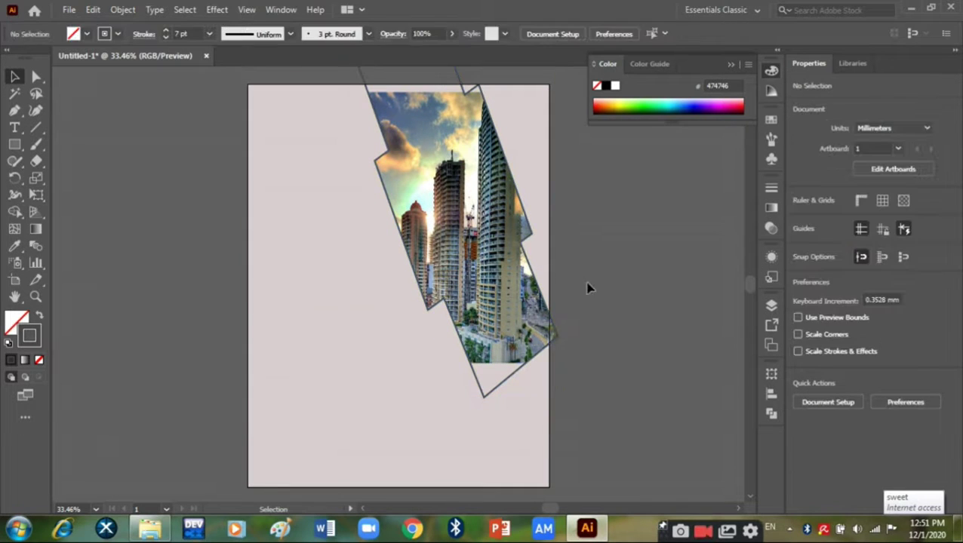
drag(424, 229, 406, 241)
Step: Bring the photo frame one level forward and reposition it up and left
right_click(406, 241)
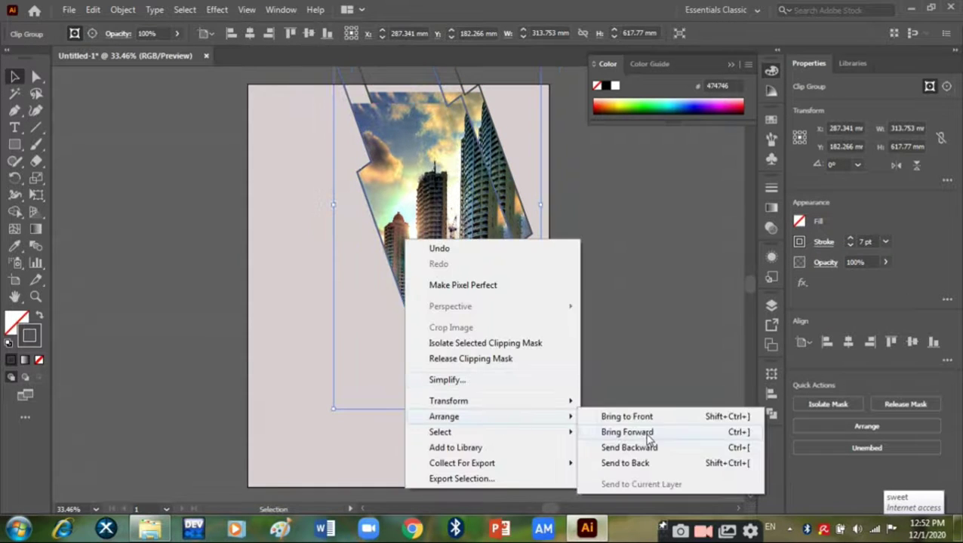
click(643, 453)
drag(391, 235, 384, 223)
click(710, 393)
click(377, 190)
Step: Lower the right-offset photo copy's opacity to about 51%
click(442, 102)
click(177, 34)
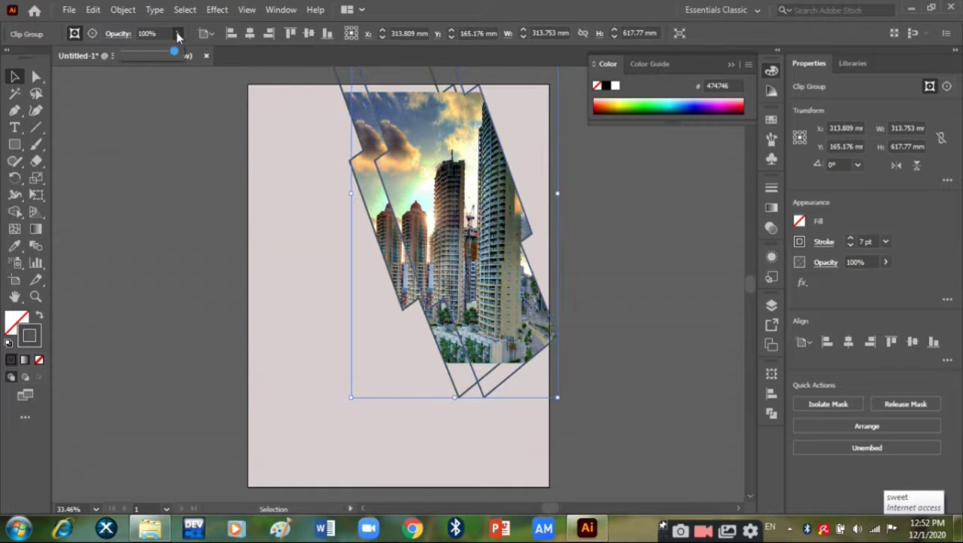
drag(174, 54, 151, 55)
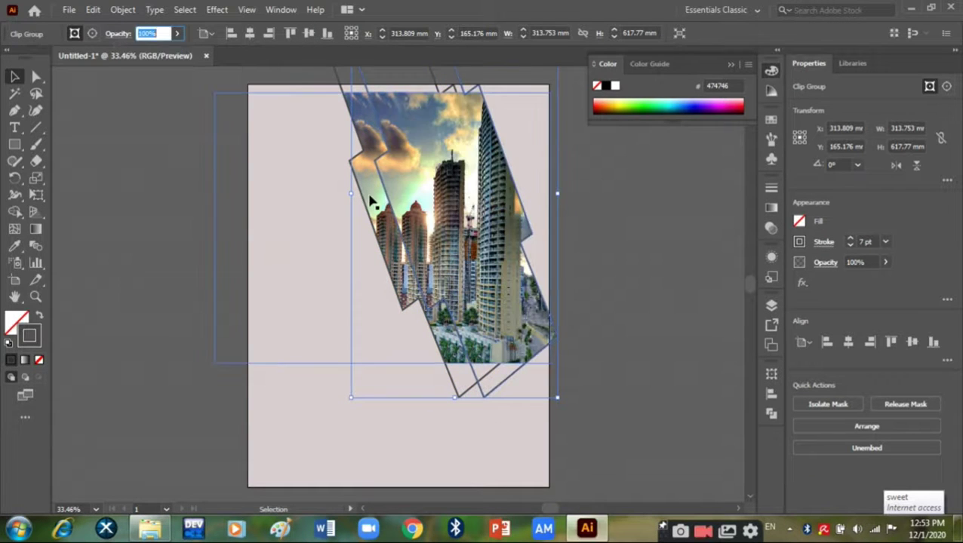
drag(173, 51, 169, 51)
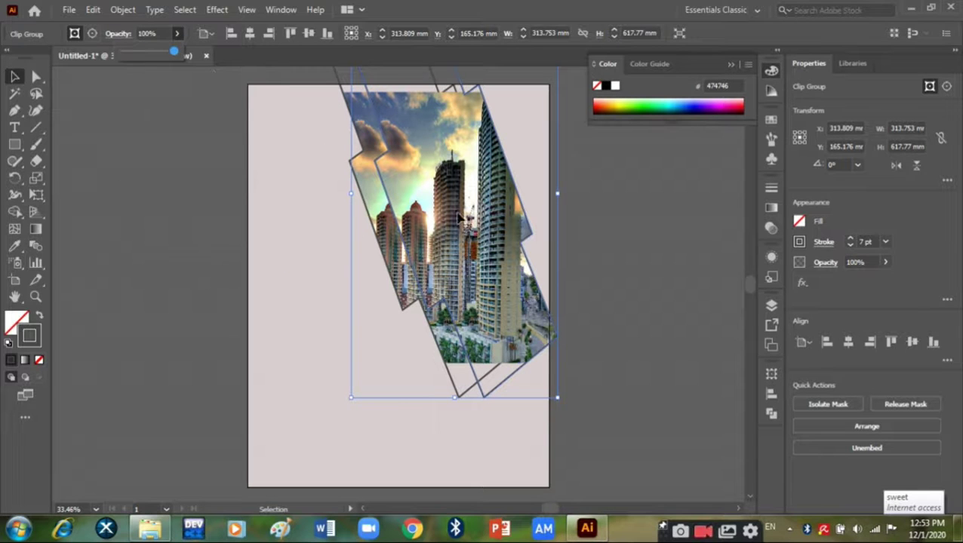
click(315, 189)
Step: Fade the rear photo copy to about 49% opacity
click(356, 198)
click(177, 34)
mouse_move(172, 52)
mouse_down()
mouse_move(141, 51)
mouse_move(149, 54)
mouse_up()
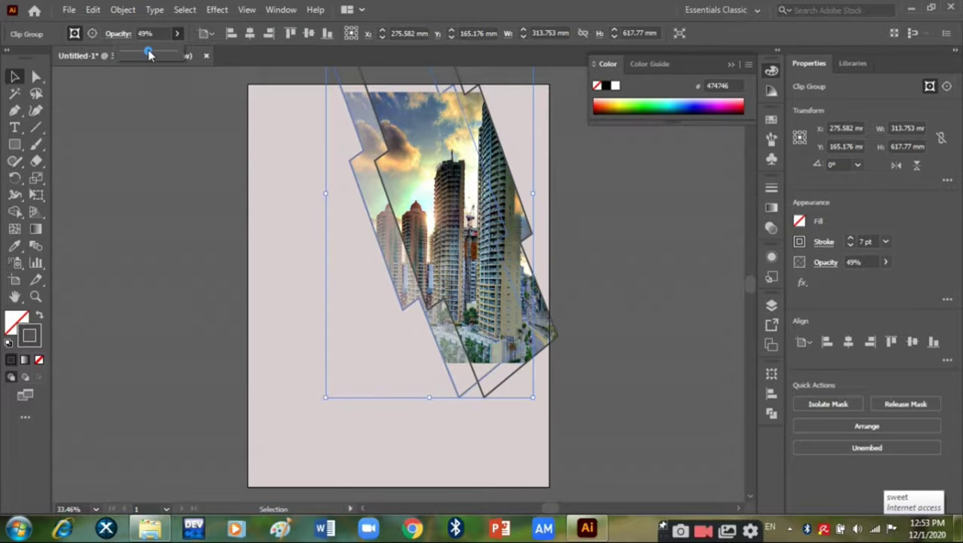
click(619, 437)
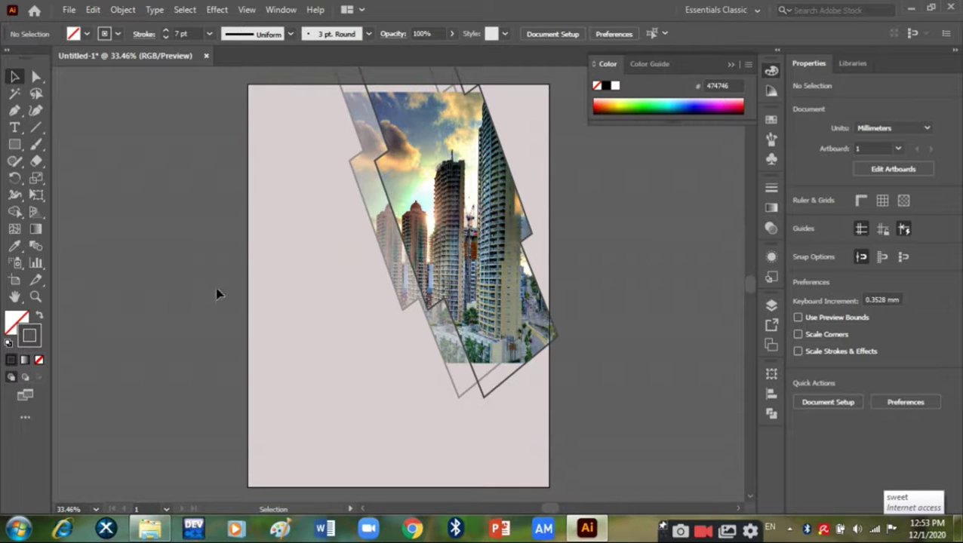
Step: Draw an area text box below the photo and set its lorem ipsum placeholder to 24 pt
click(15, 128)
drag(295, 351, 399, 383)
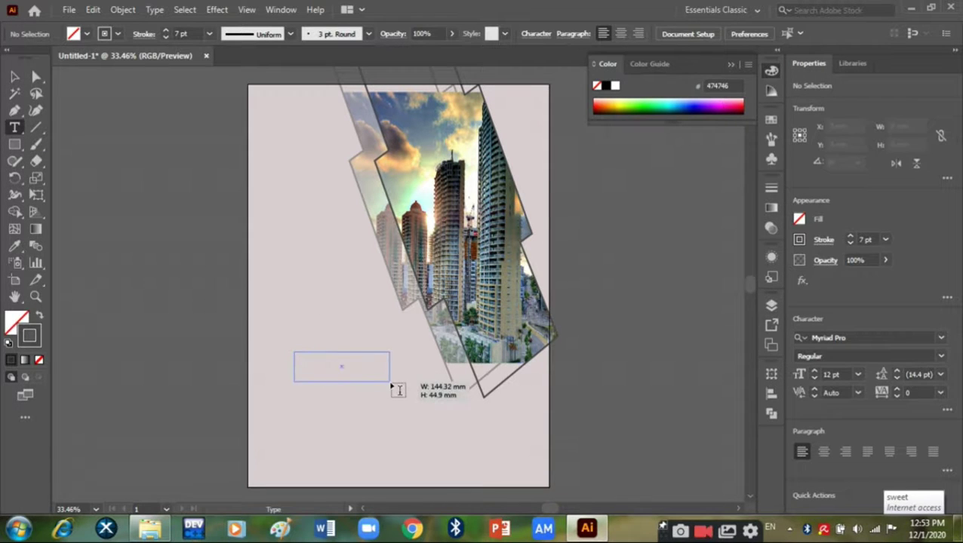
click(377, 369)
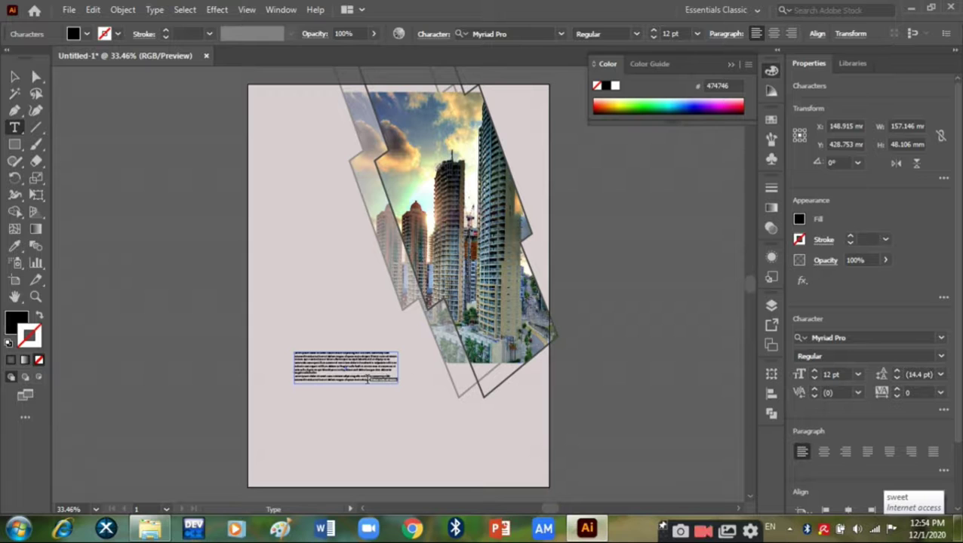
drag(369, 379, 288, 353)
click(697, 33)
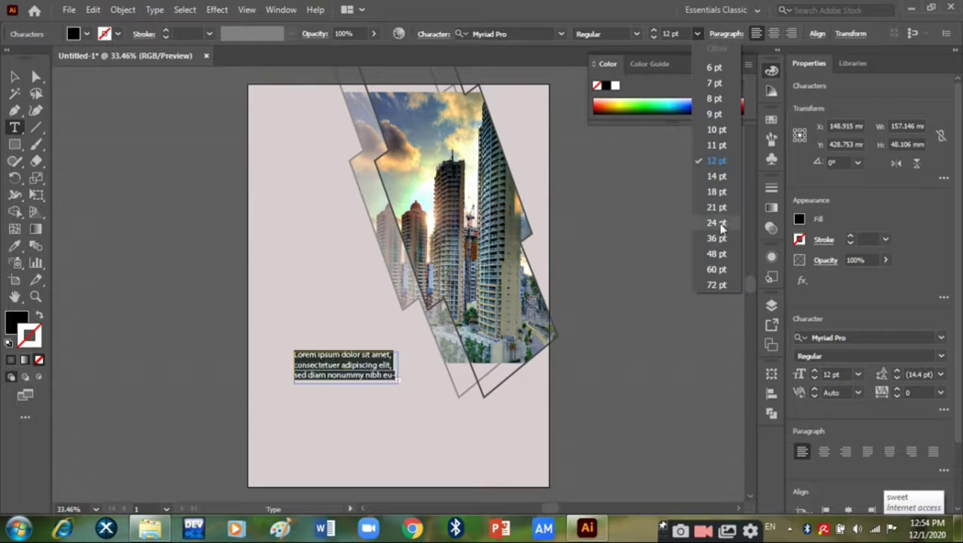
click(721, 224)
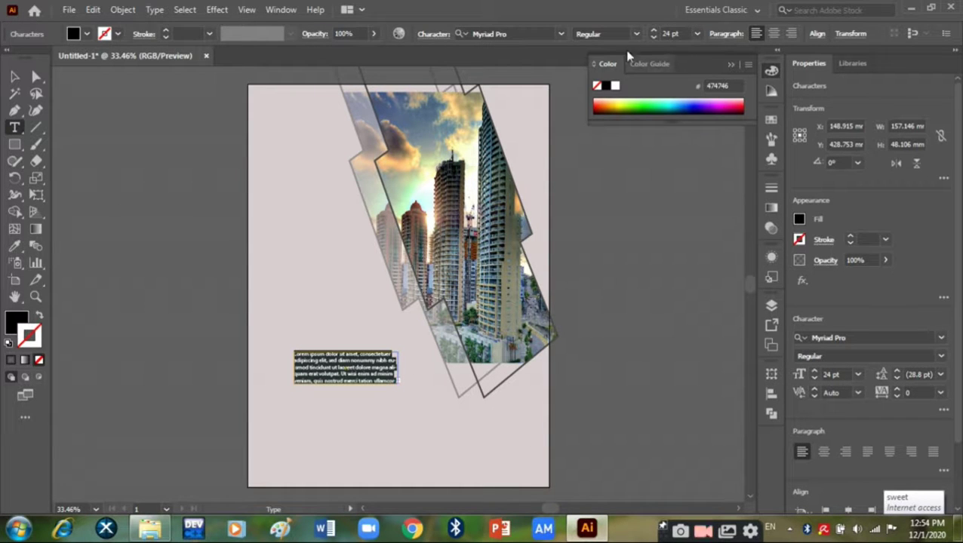
Step: Duplicate the 24 pt text block: three stacked on the left, one beside the bottom block
click(16, 80)
click(322, 400)
mouse_move(339, 372)
mouse_down()
mouse_move(347, 448)
mouse_move(462, 448)
mouse_up()
key(ctrl+z)
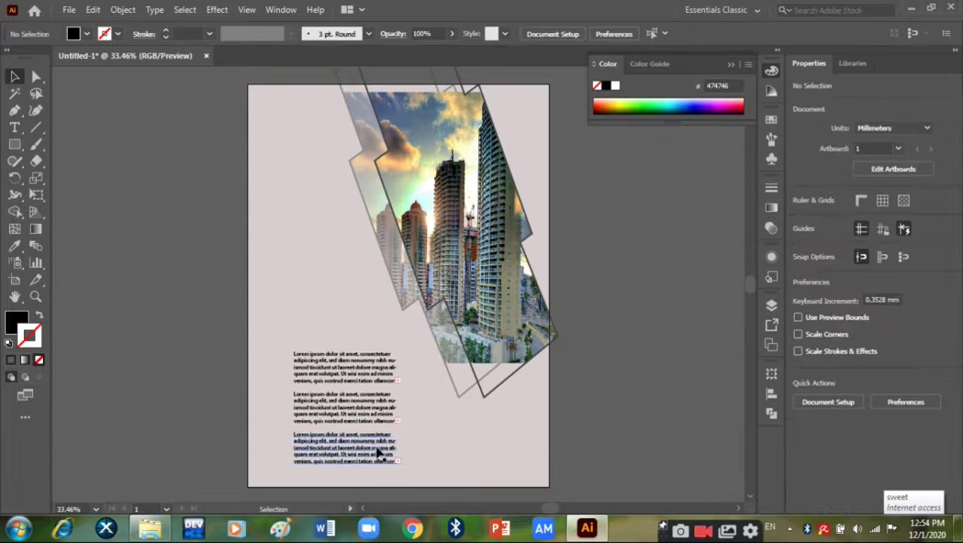
drag(376, 448, 492, 450)
click(579, 442)
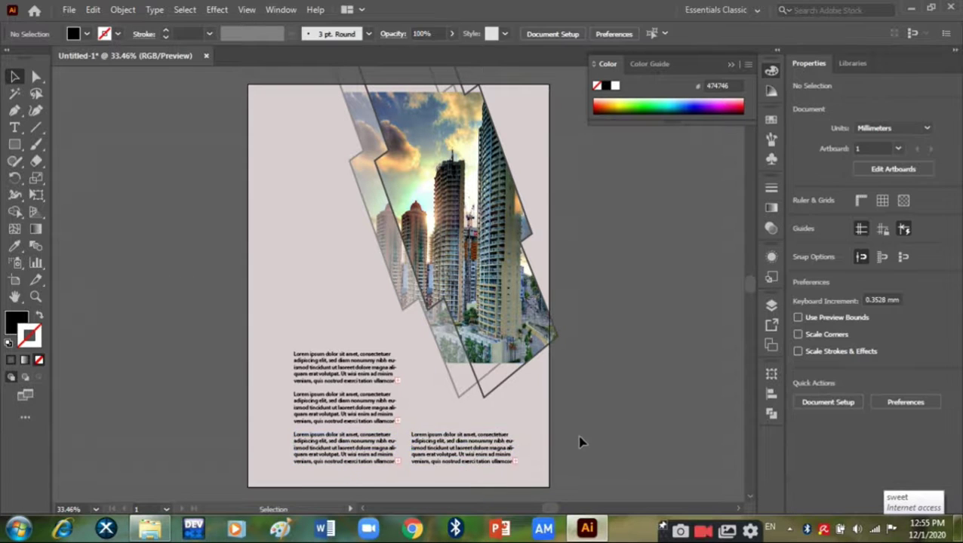
click(332, 203)
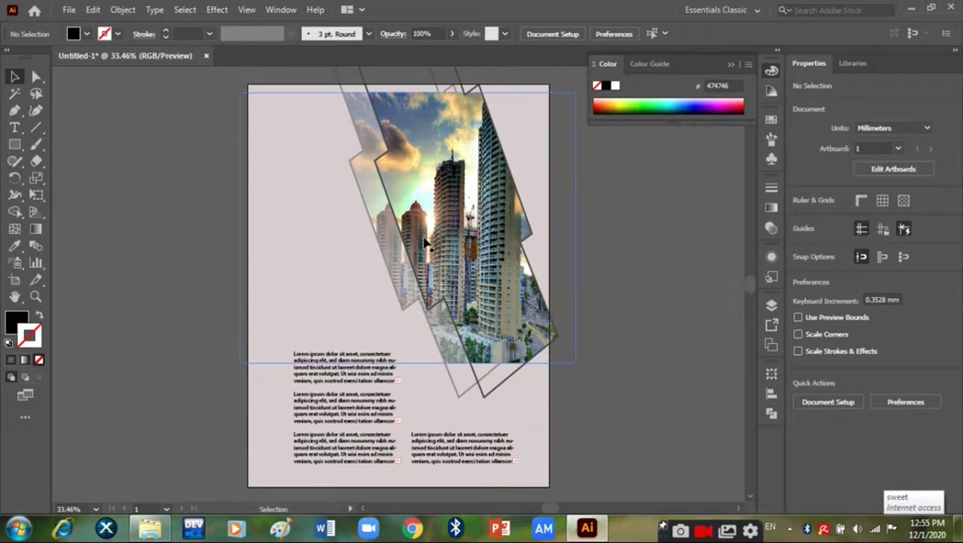
Step: Remove the stroke from both city photo copies and shift the faded copy up and right
click(166, 227)
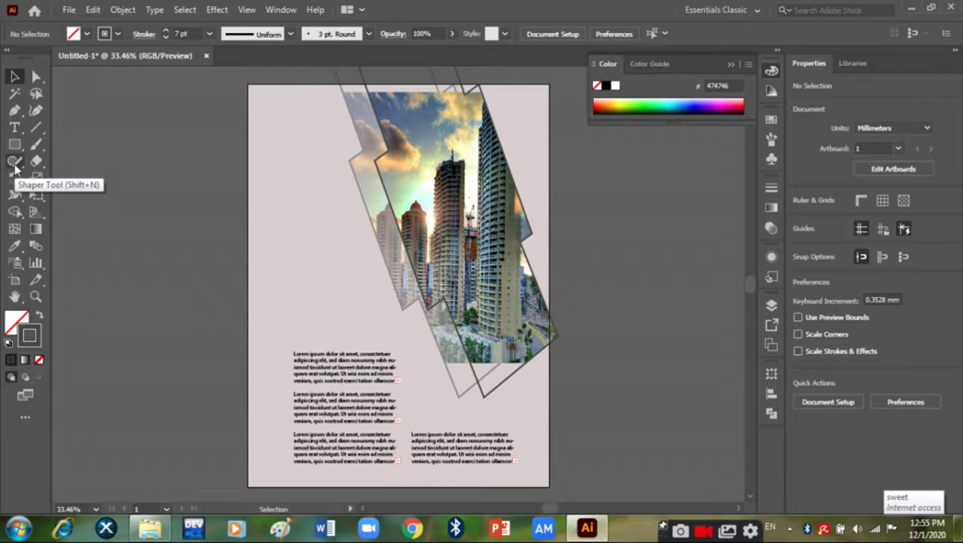
click(490, 268)
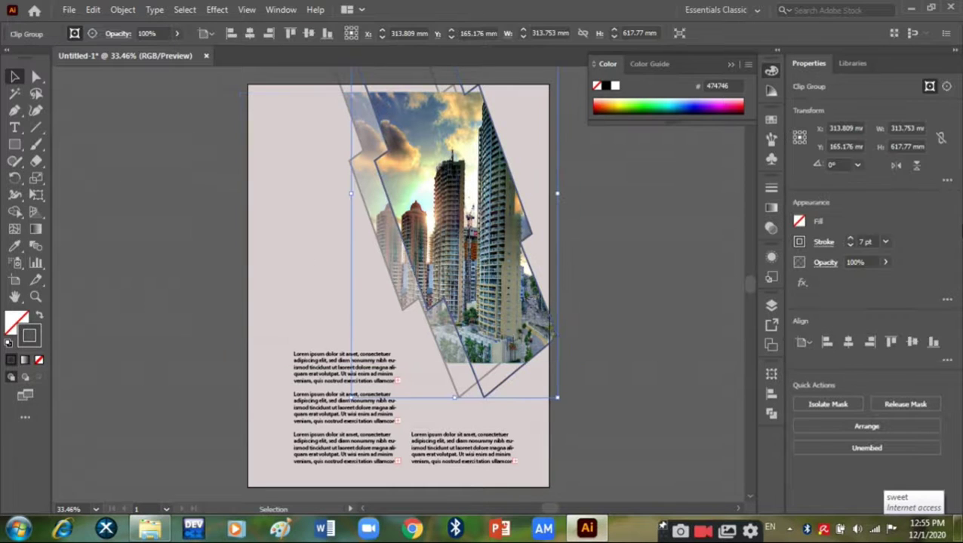
click(800, 243)
click(646, 294)
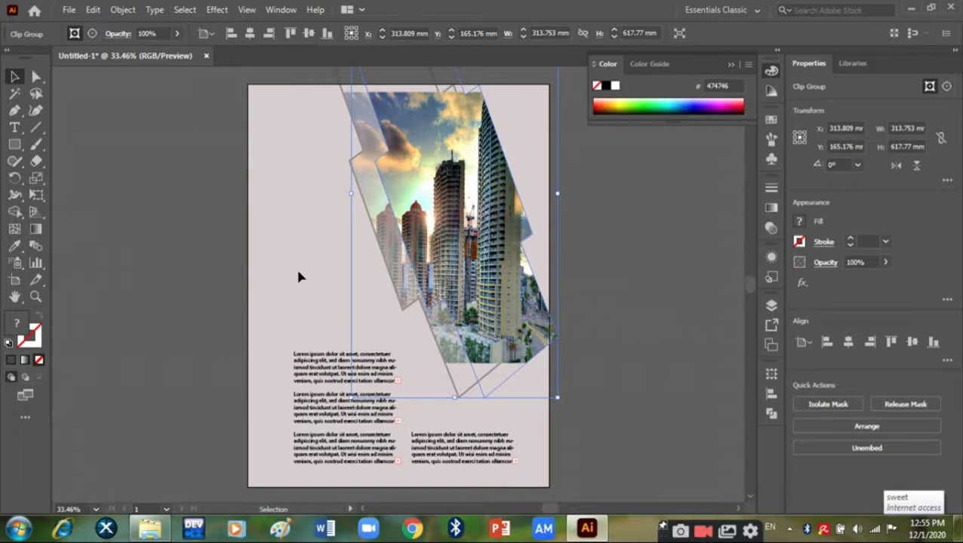
click(296, 266)
click(398, 276)
click(800, 281)
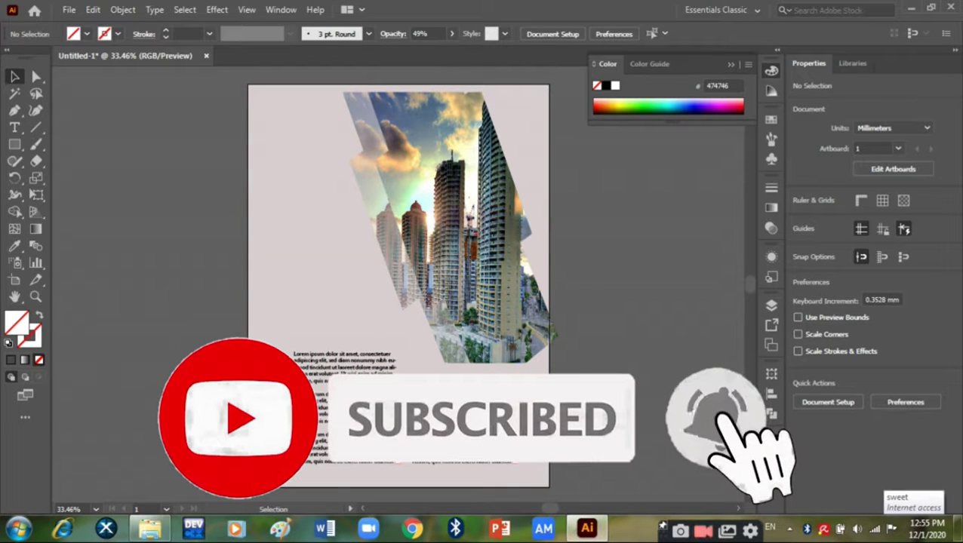
mouse_move(489, 314)
mouse_down()
mouse_move(516, 264)
mouse_move(440, 280)
mouse_up()
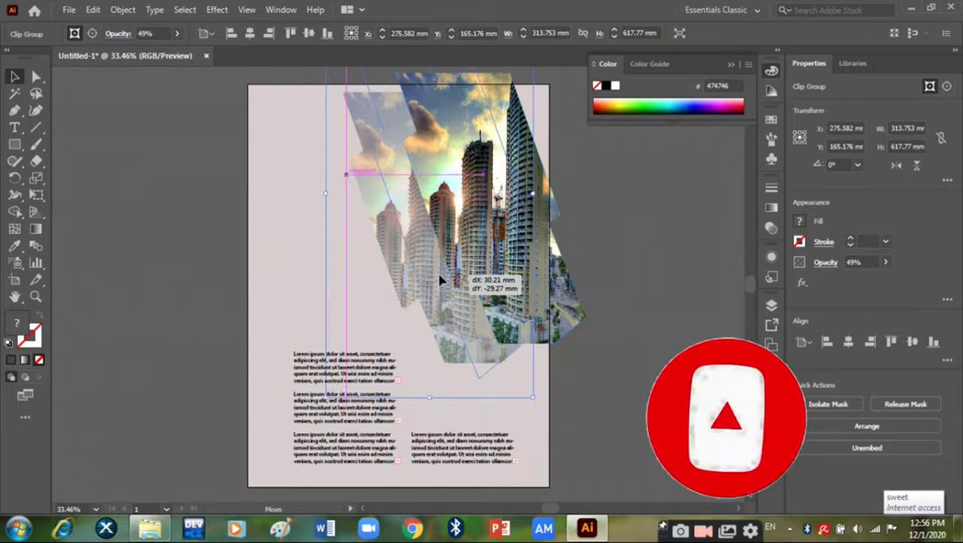
click(324, 312)
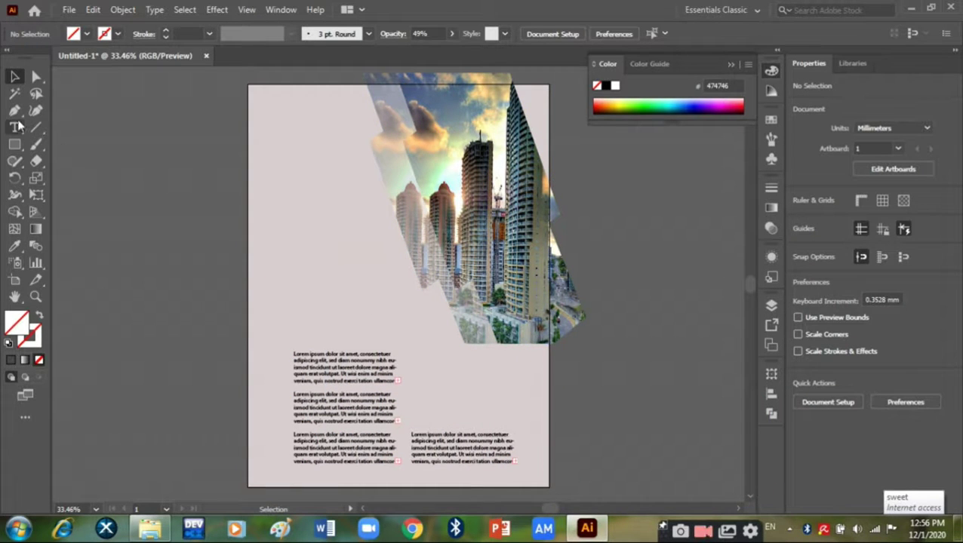
Step: Draw a rectangle over the photo area, rotate it about 20° and stretch it to roughly 502 × 579 mm
click(15, 145)
drag(332, 78, 572, 348)
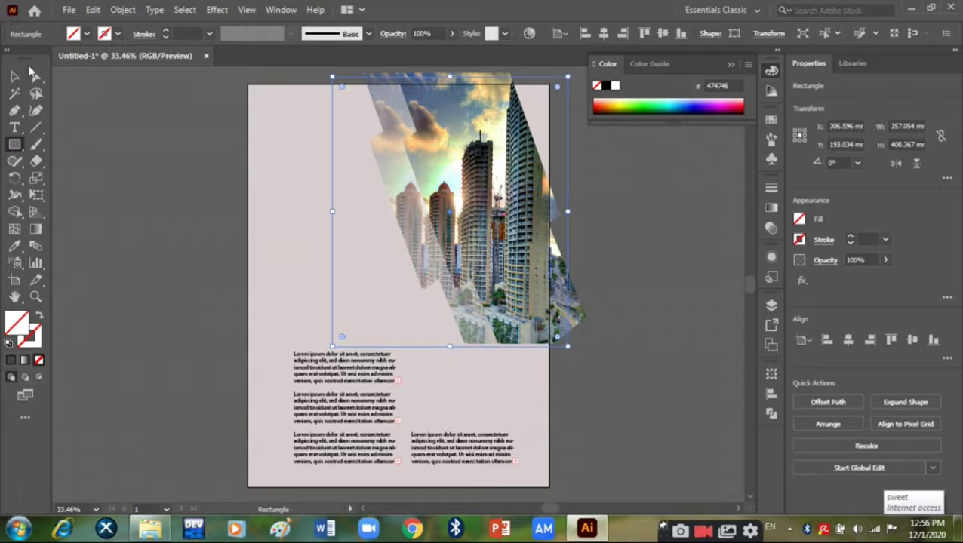
click(16, 76)
click(394, 213)
click(333, 243)
click(383, 236)
drag(333, 247, 354, 267)
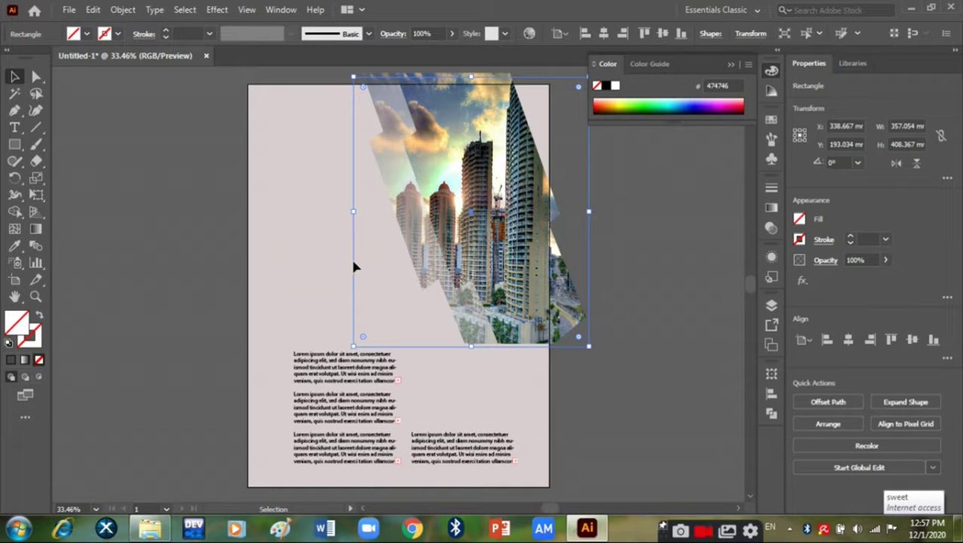
drag(594, 351, 631, 301)
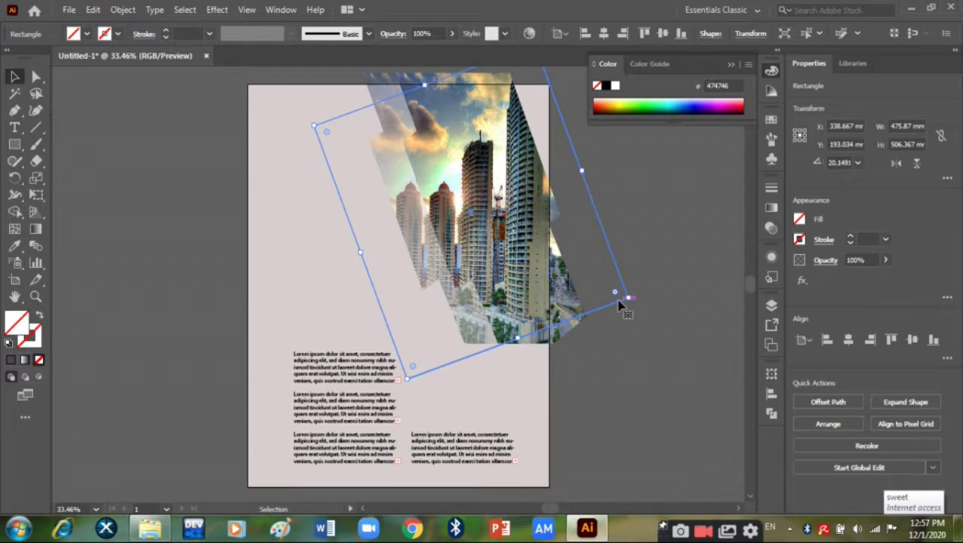
drag(619, 304, 641, 273)
drag(544, 309, 585, 349)
Step: Fill the tilted rectangle with soft yellow E5C84E and send it to the back
click(602, 104)
double_click(597, 86)
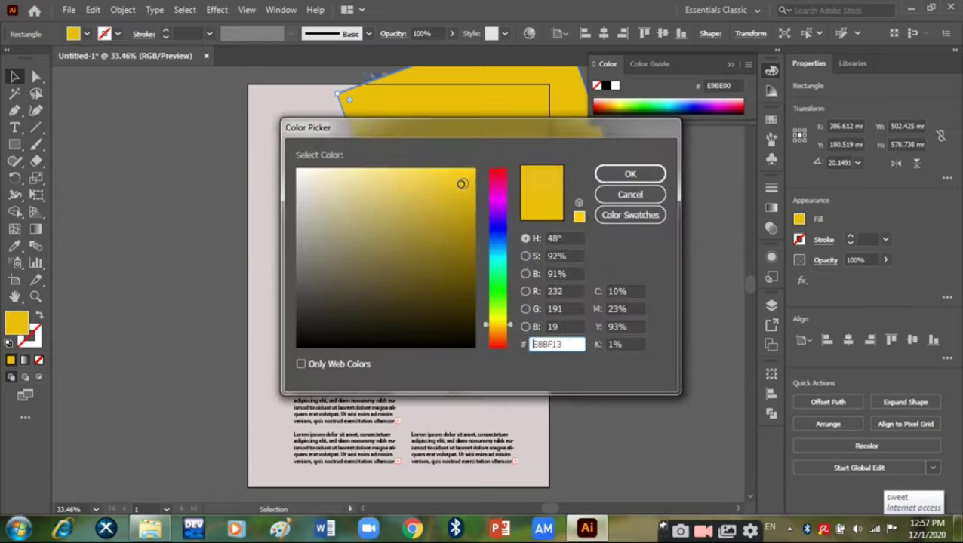
click(630, 174)
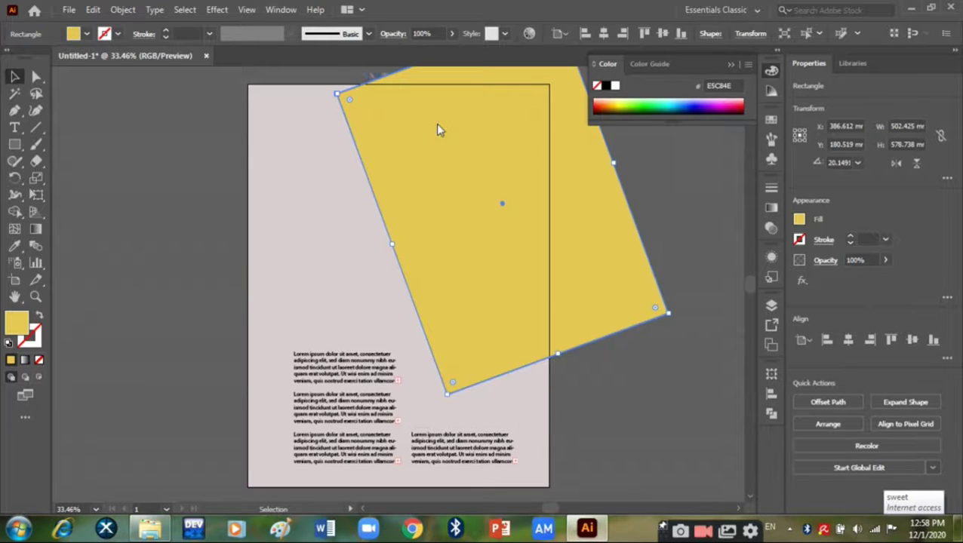
right_click(436, 130)
click(649, 395)
right_click(456, 195)
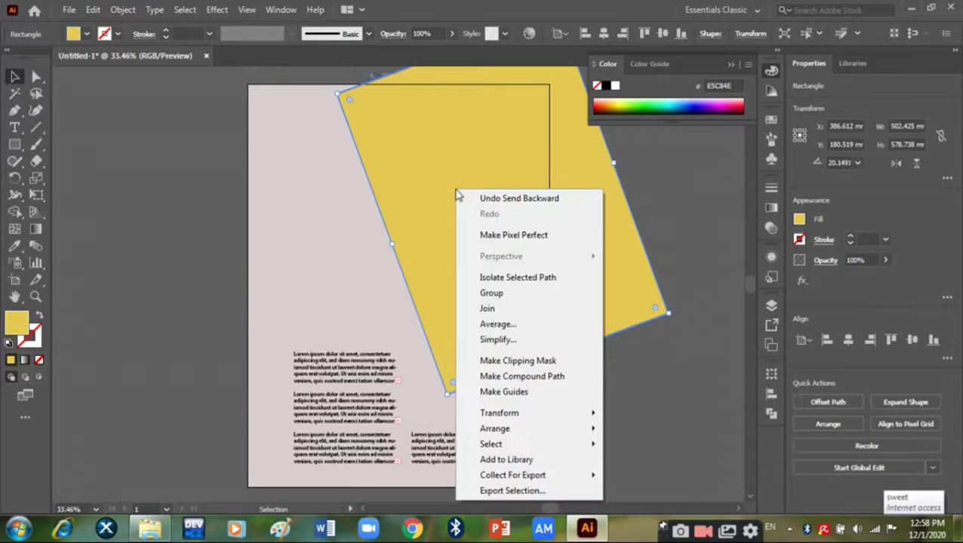
mouse_move(495, 429)
click(661, 462)
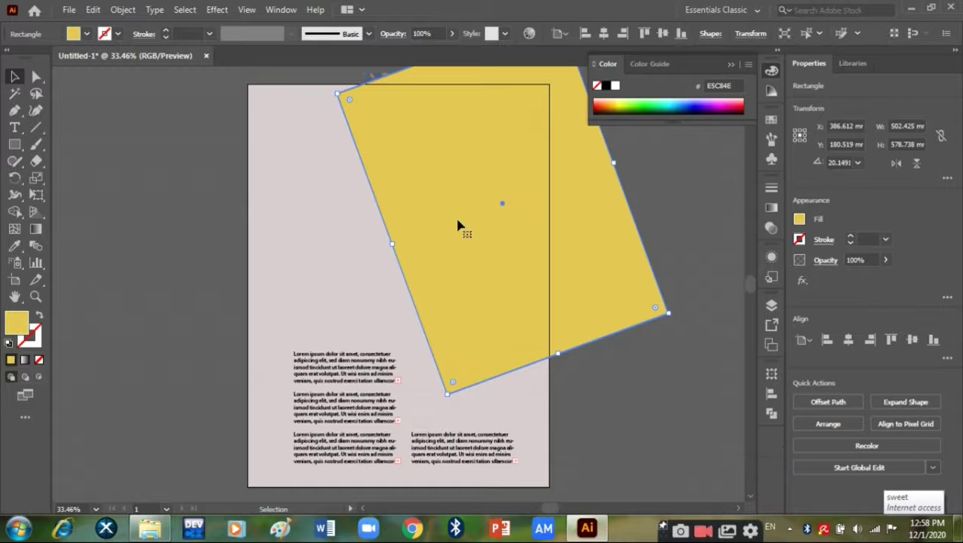
right_click(440, 200)
click(640, 485)
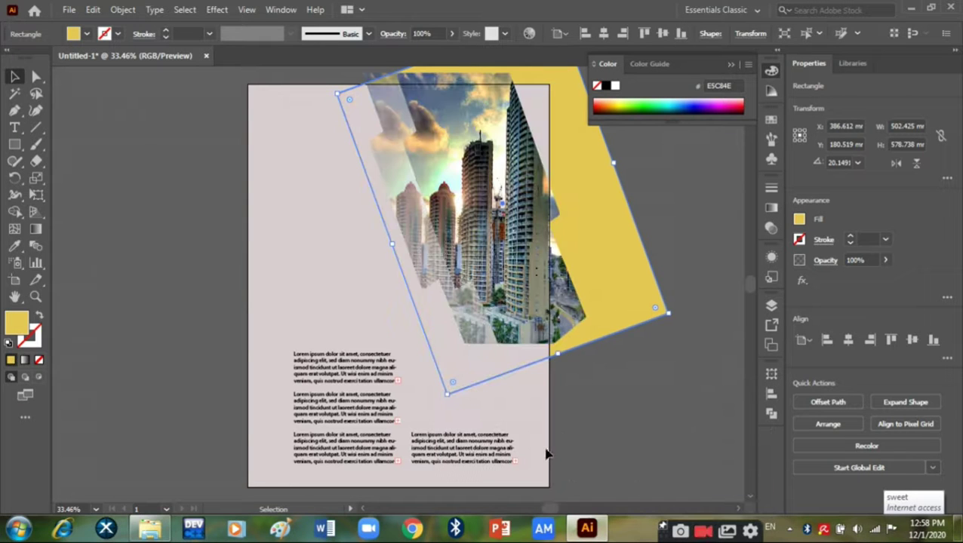
Step: Reposition the yellow rectangle and move the city photo up and left
click(518, 413)
drag(604, 297, 570, 329)
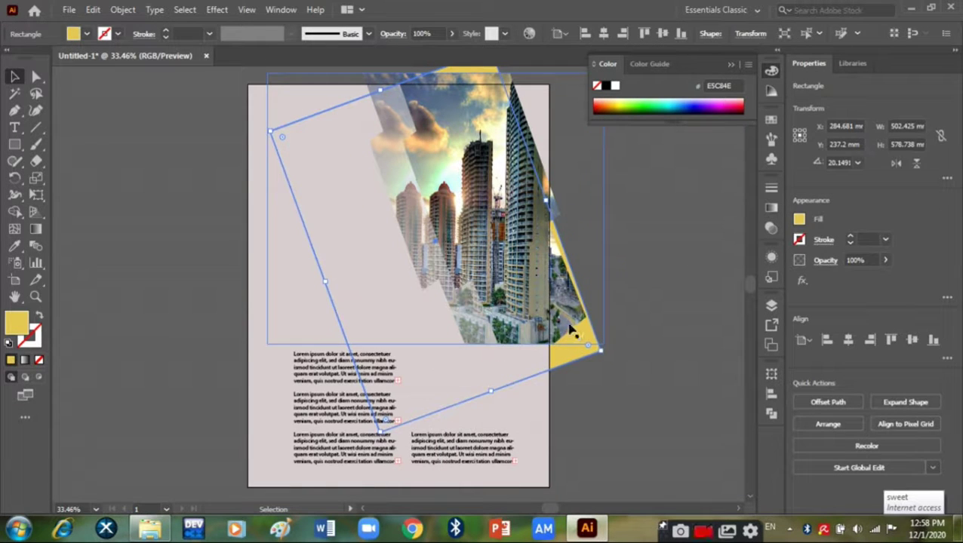
click(292, 312)
click(430, 241)
click(332, 251)
click(272, 255)
click(347, 254)
click(602, 266)
drag(545, 241, 503, 268)
Step: Shift the yellow rectangle right and send it behind the photo and body text
click(540, 363)
drag(238, 168, 285, 164)
right_click(286, 167)
click(483, 440)
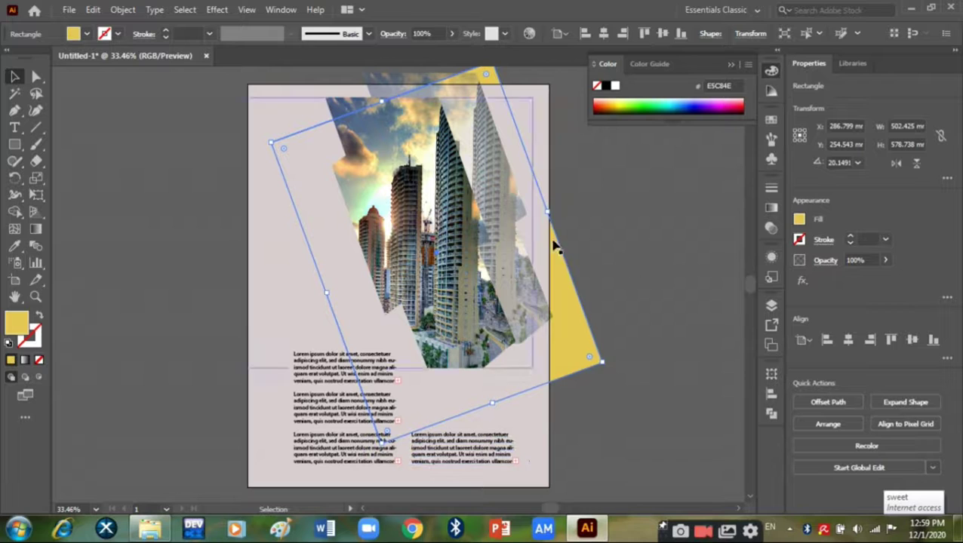
right_click(566, 202)
click(672, 472)
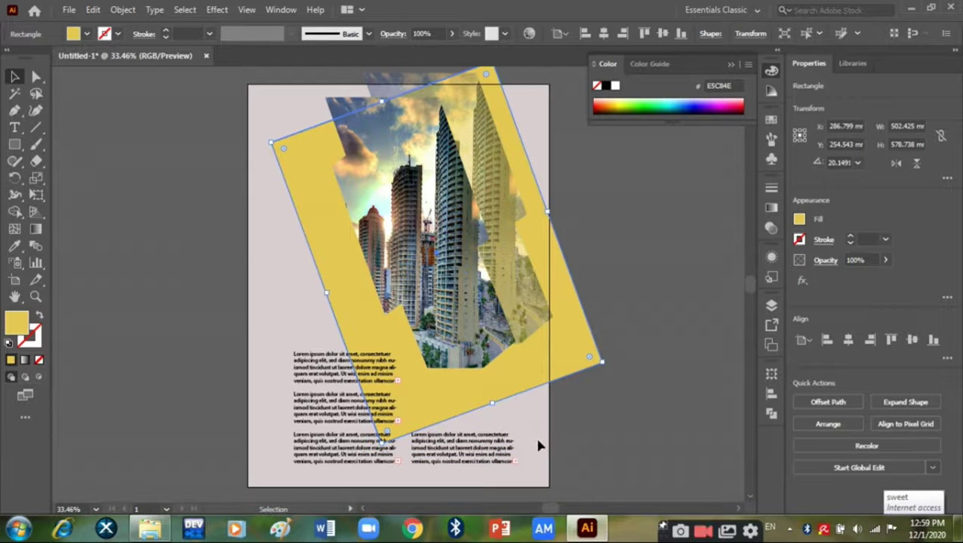
click(689, 455)
Step: Nudge the city photo down and right, then move and rotate the yellow rectangle further clockwise
mouse_move(392, 222)
mouse_down()
mouse_move(392, 236)
mouse_move(408, 242)
mouse_up()
drag(512, 251, 528, 264)
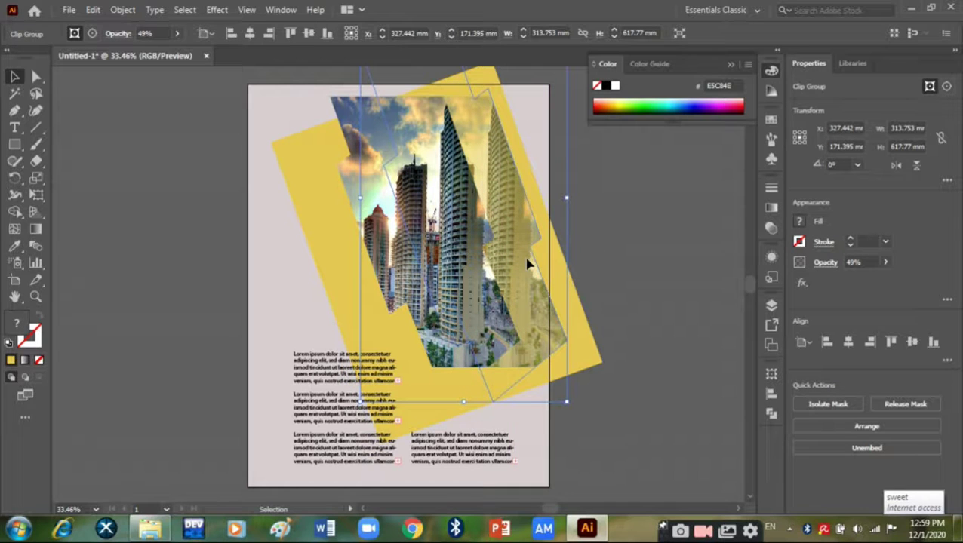
drag(336, 282, 326, 259)
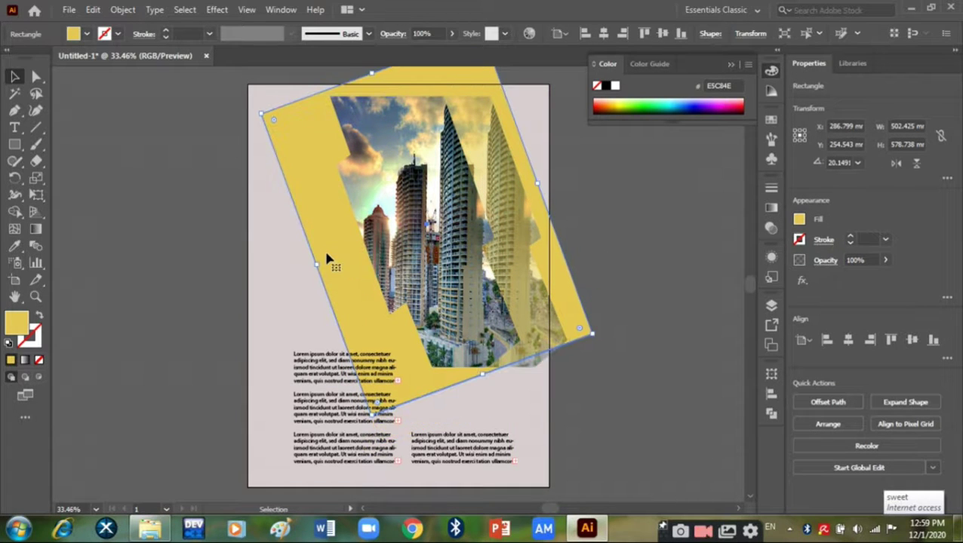
drag(484, 376, 494, 398)
click(529, 447)
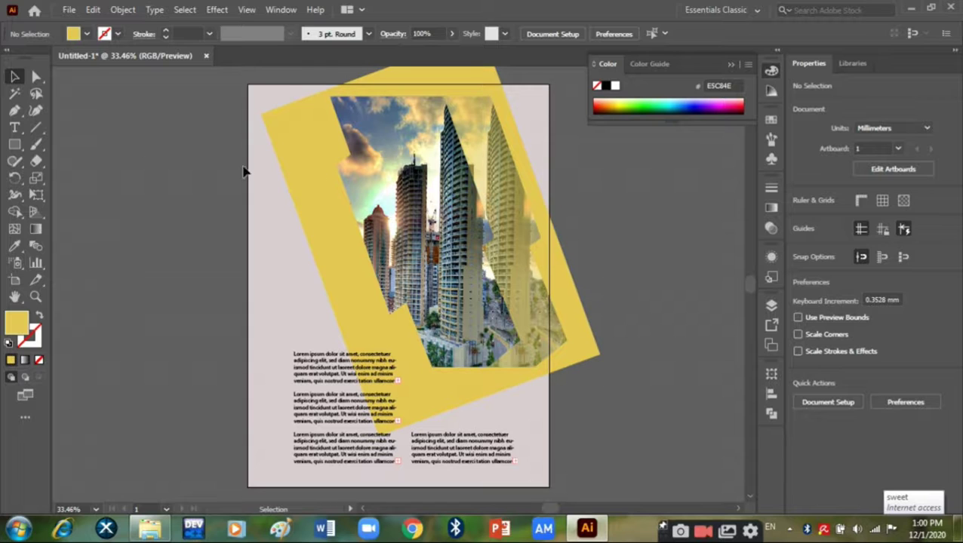
Step: Draw a rectangle from the page's top-left corner and tilt it about 21.6°
key(m)
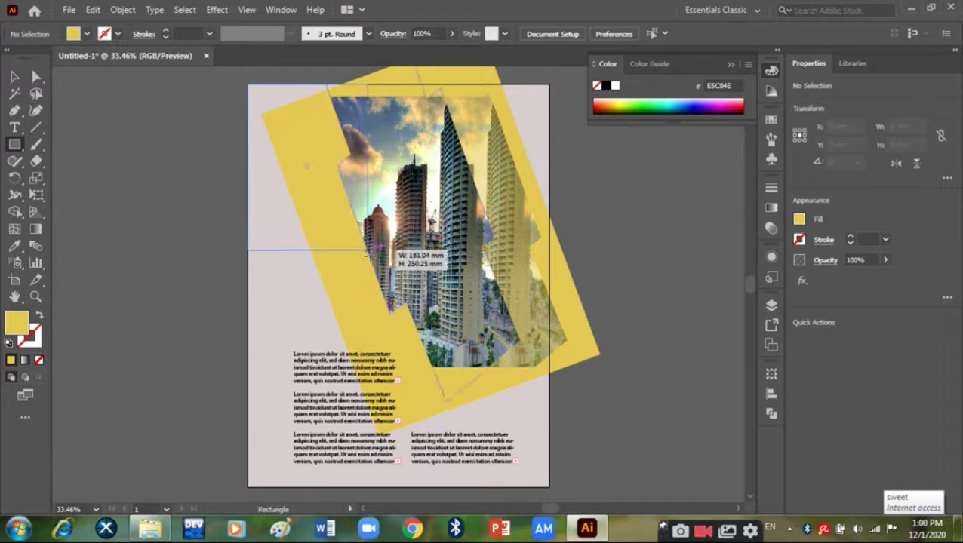
drag(250, 85, 376, 263)
mouse_move(242, 273)
mouse_down()
mouse_move(259, 287)
mouse_move(286, 221)
mouse_move(276, 184)
mouse_up()
key(v)
right_click(323, 161)
Step: Fill the new rectangle with olive 82712A at 77% opacity
double_click(16, 323)
mouse_move(398, 218)
mouse_down()
mouse_move(419, 268)
mouse_move(418, 256)
mouse_up()
click(630, 174)
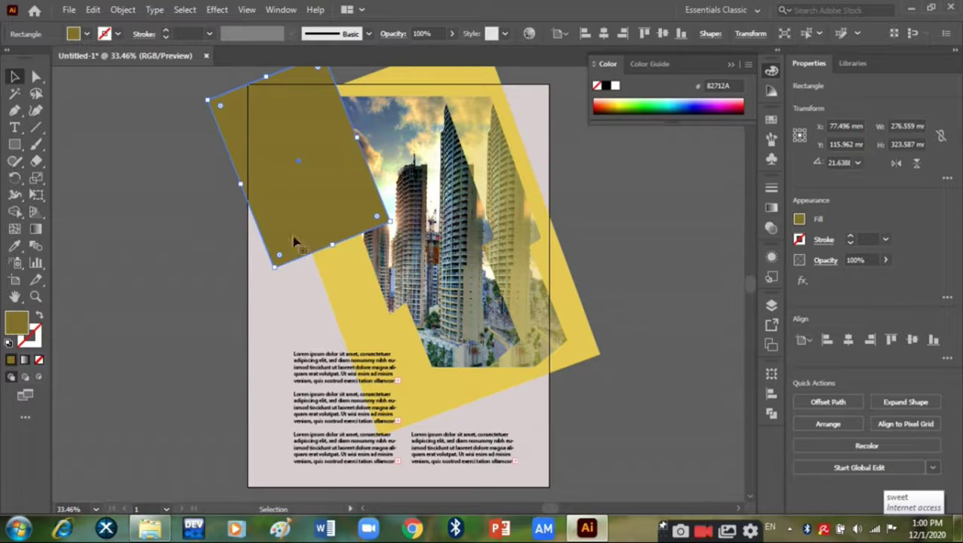
click(451, 33)
mouse_move(447, 51)
mouse_down()
mouse_move(424, 52)
mouse_move(436, 61)
mouse_up()
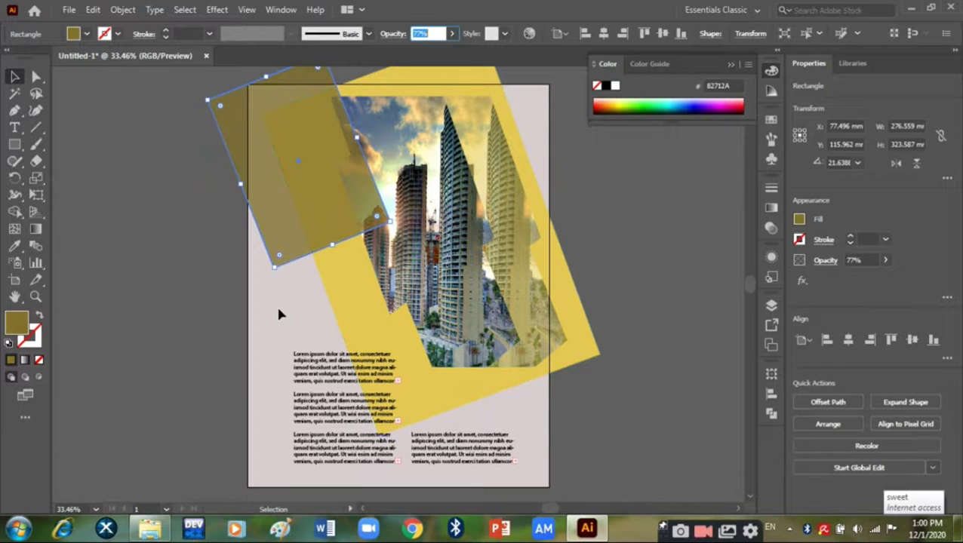
click(257, 364)
Step: Send the olive rectangle backward twice and scale it to about 712 × 833 mm
right_click(270, 186)
mouse_move(310, 425)
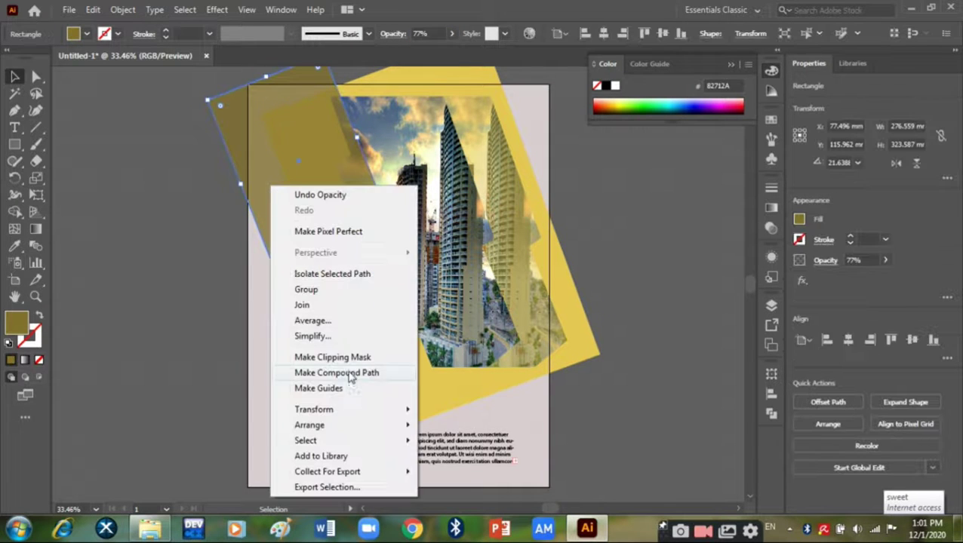
click(474, 462)
click(499, 405)
right_click(276, 203)
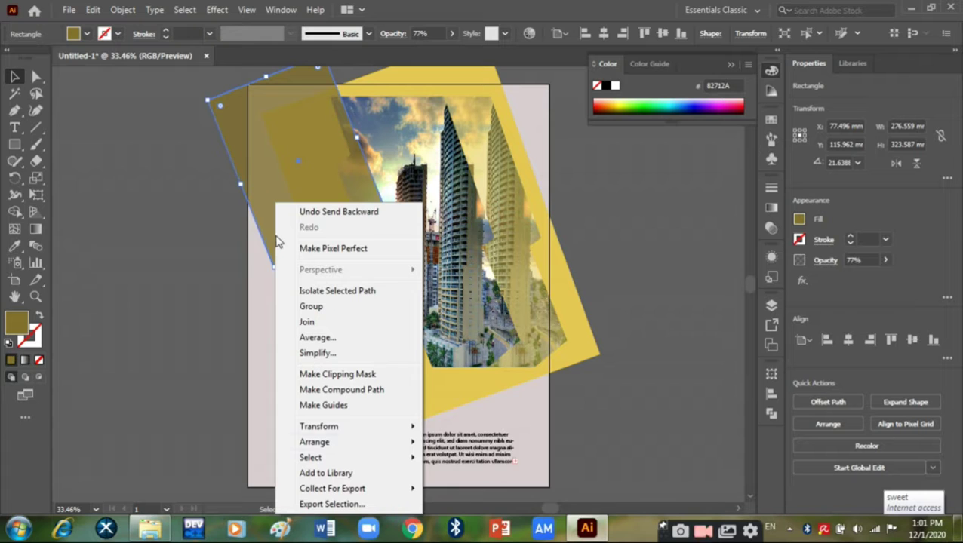
click(475, 474)
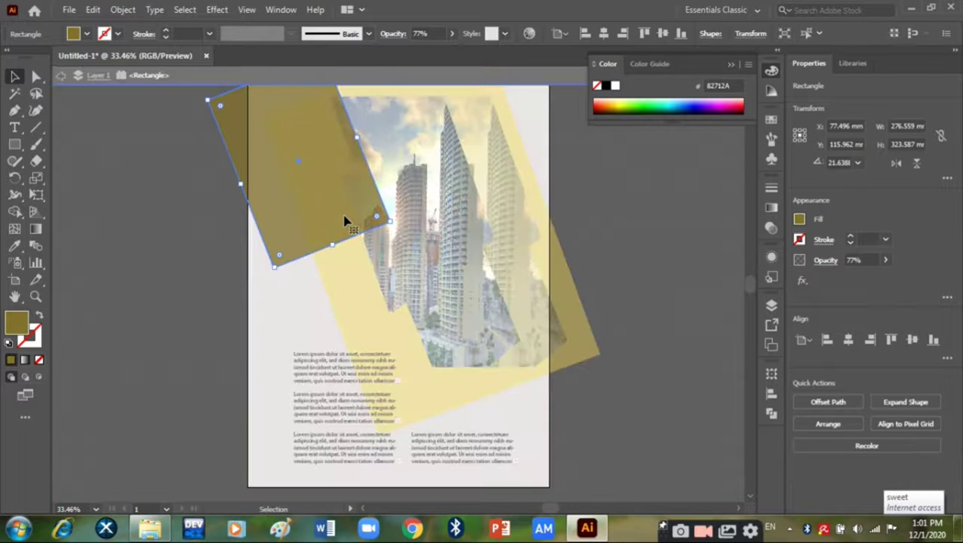
click(281, 308)
click(277, 182)
mouse_move(390, 224)
mouse_down()
mouse_move(717, 462)
mouse_move(712, 453)
mouse_up()
Step: Send the olive rectangle backward, cancelling the Average dialog opened by mistake
right_click(290, 201)
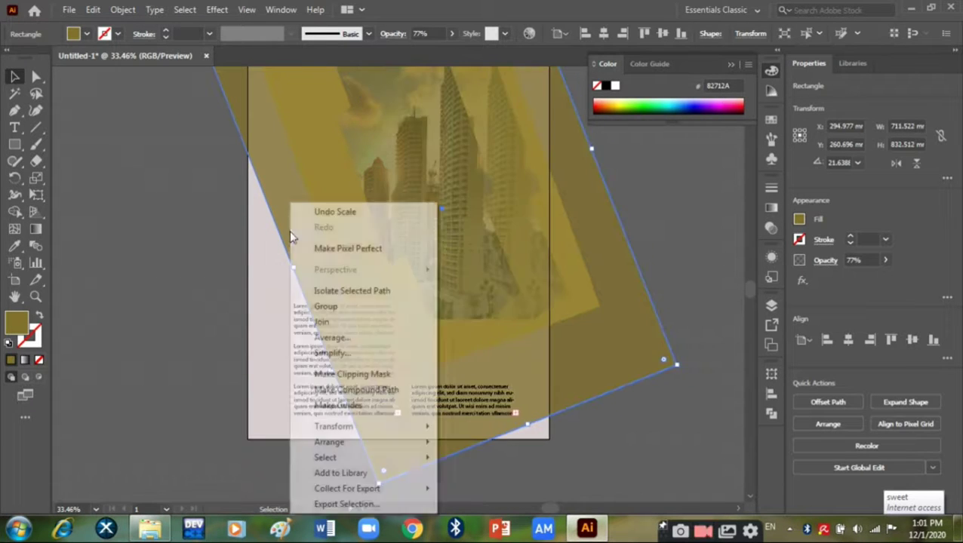
click(500, 475)
click(542, 442)
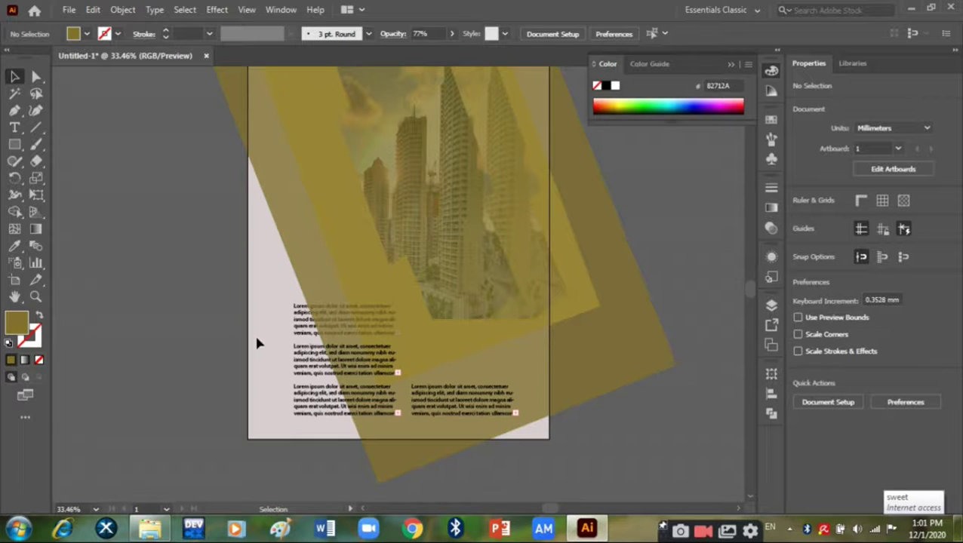
click(286, 265)
right_click(286, 264)
click(338, 337)
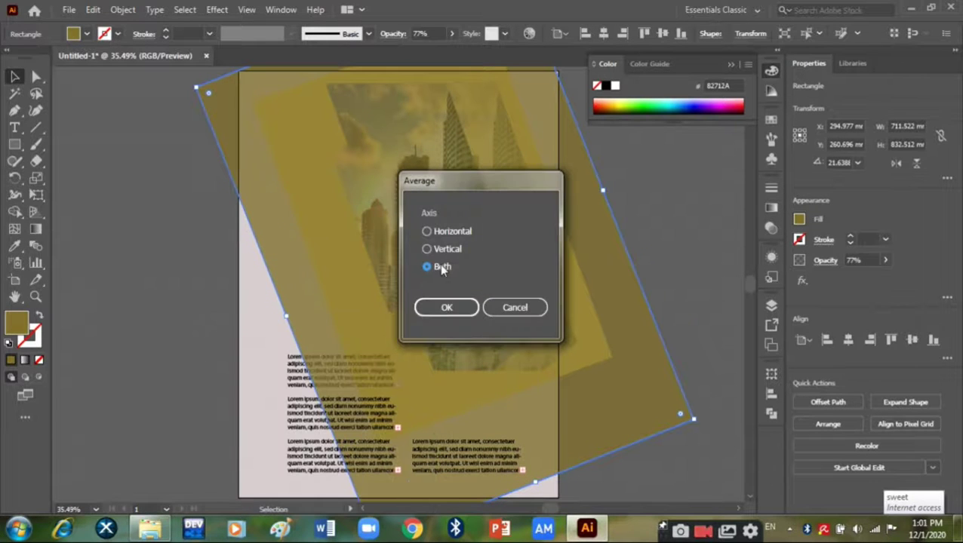
click(515, 308)
Step: Keep sending the olive rectangle backward in the stacking order
right_click(323, 265)
click(540, 475)
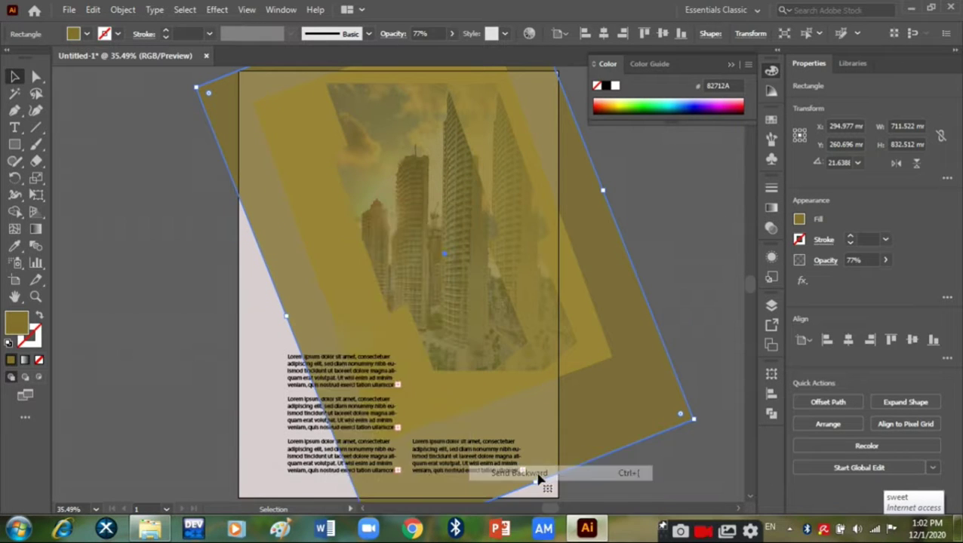
click(664, 468)
click(391, 327)
click(253, 327)
click(582, 340)
key(ctrl+shift+bracketright)
right_click(300, 260)
click(509, 476)
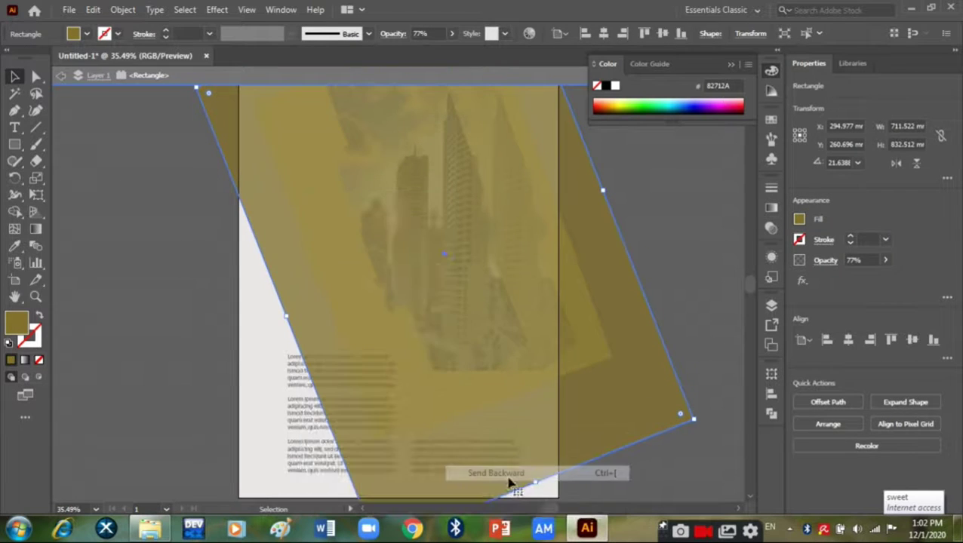
click(274, 393)
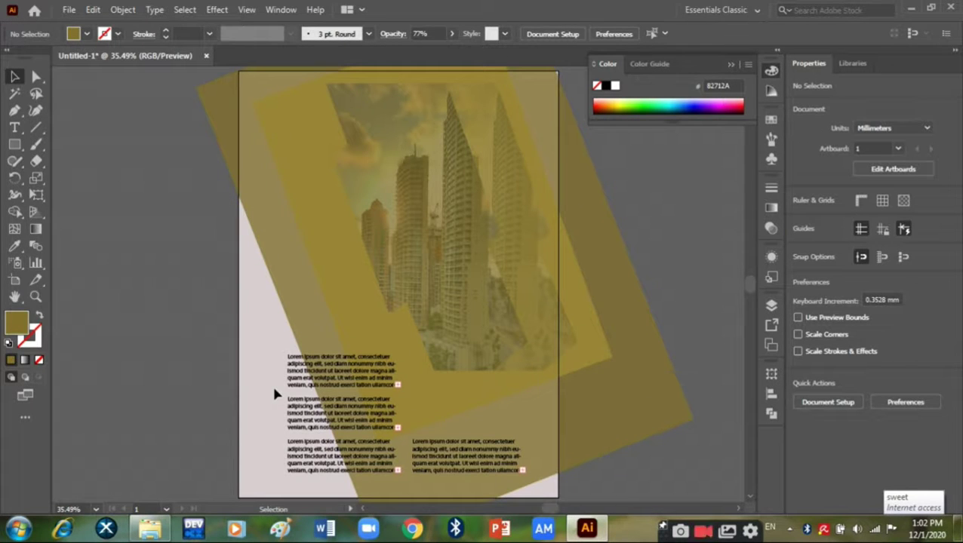
Step: Enter and exit isolation mode on the olive rectangle
double_click(454, 273)
click(181, 302)
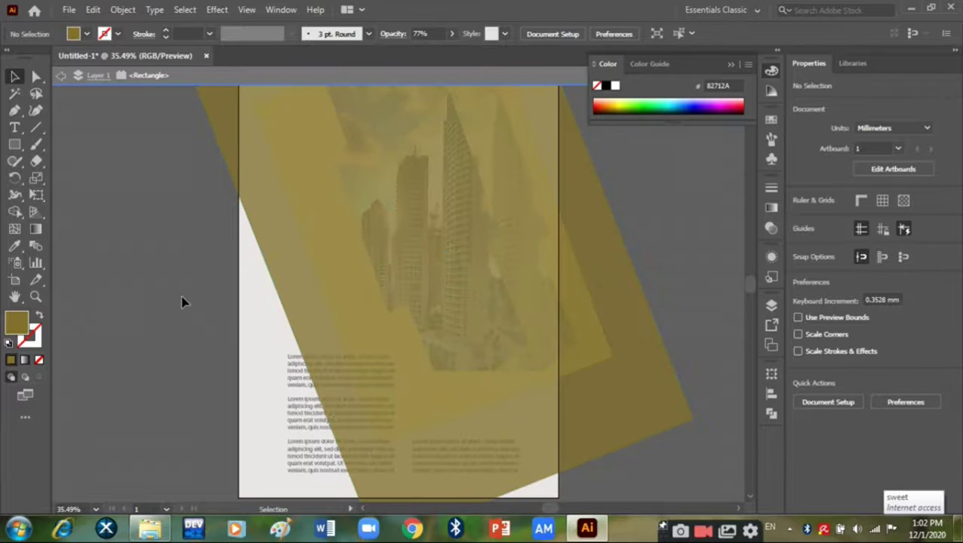
click(521, 381)
double_click(257, 422)
Step: Send the olive rectangle to the back, then bring it one step forward above the page
click(592, 236)
right_click(593, 236)
mouse_move(632, 442)
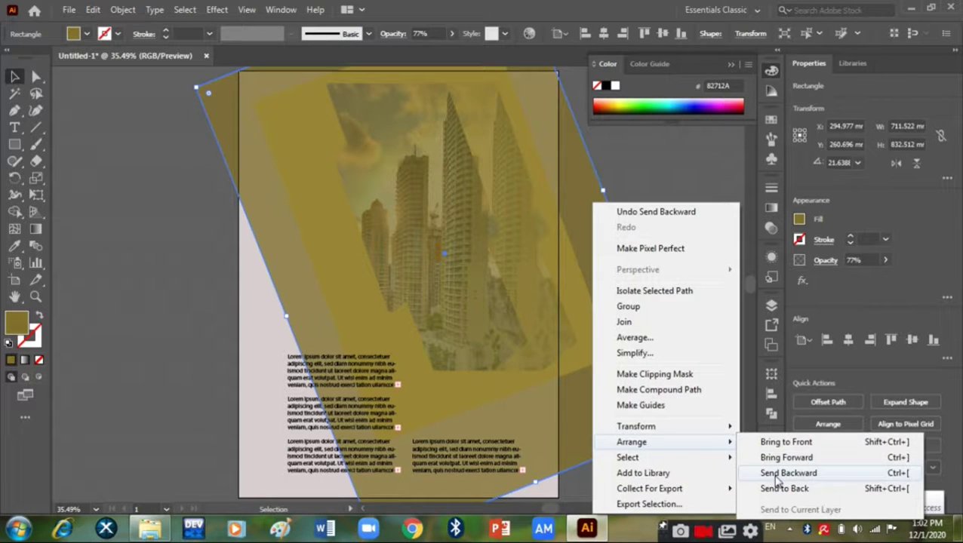
click(779, 488)
right_click(639, 408)
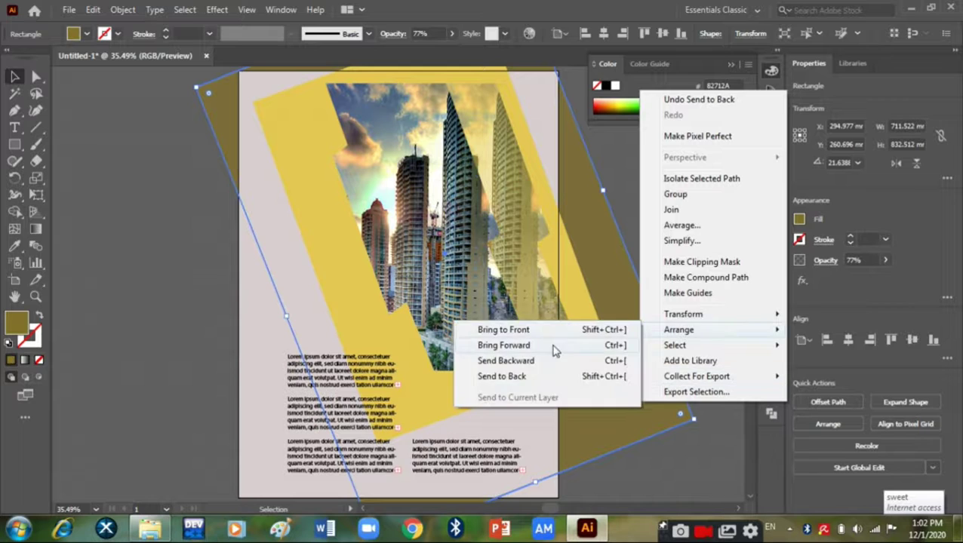
click(555, 347)
click(163, 413)
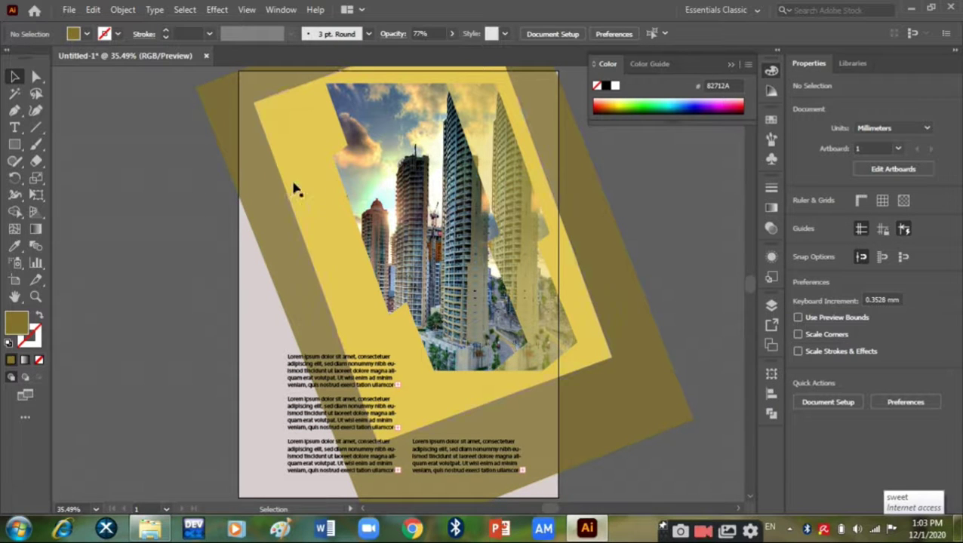
click(15, 144)
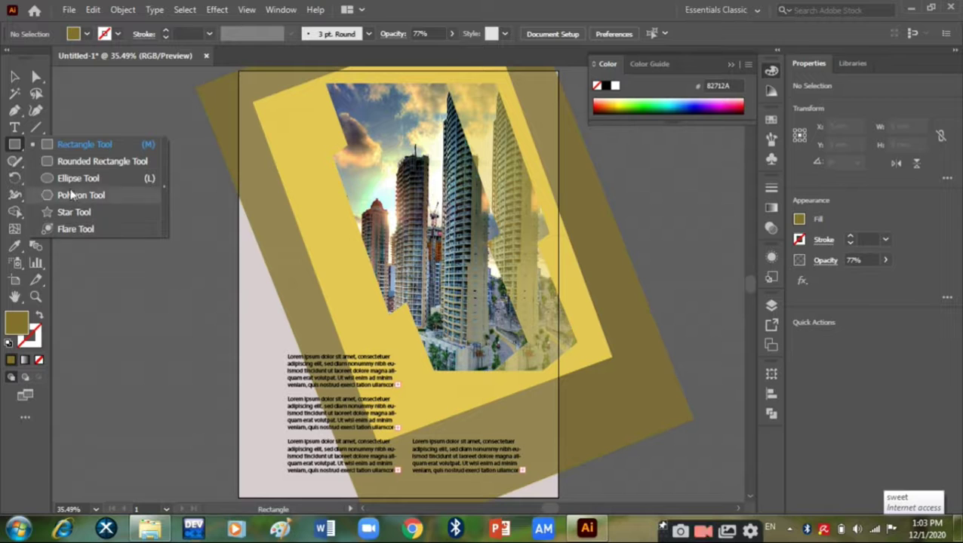
Step: Draw a rectangle from the page's top-left corner, widen it and rotate it to about 316°
click(64, 144)
drag(238, 71, 308, 329)
drag(312, 198, 387, 198)
drag(389, 334, 276, 336)
click(16, 78)
right_click(307, 253)
click(147, 316)
Step: Try a bright red fill on the new rectangle
double_click(17, 323)
click(631, 174)
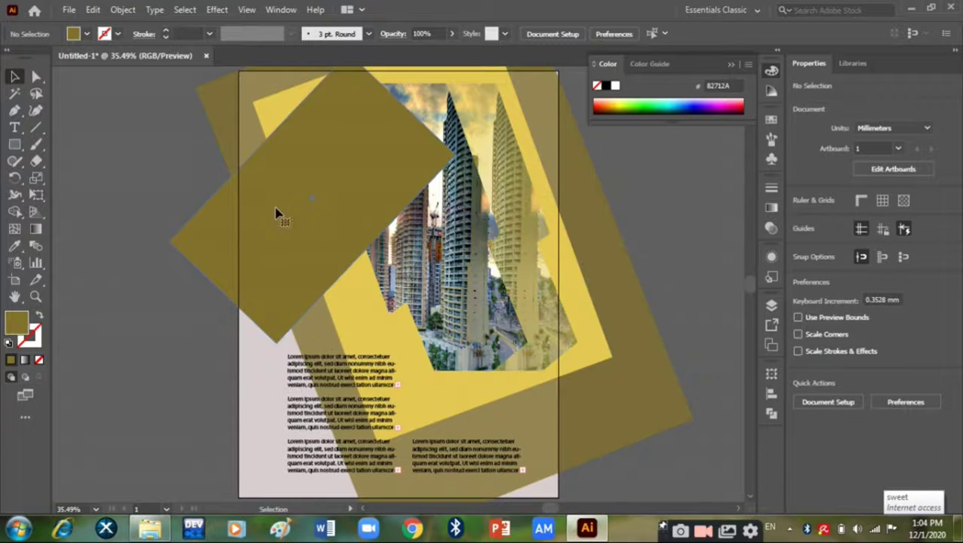
click(275, 213)
double_click(17, 323)
click(498, 345)
drag(415, 209, 474, 166)
click(631, 174)
Step: Change the rectangle's fill to lime green D2E237
right_click(298, 250)
click(260, 253)
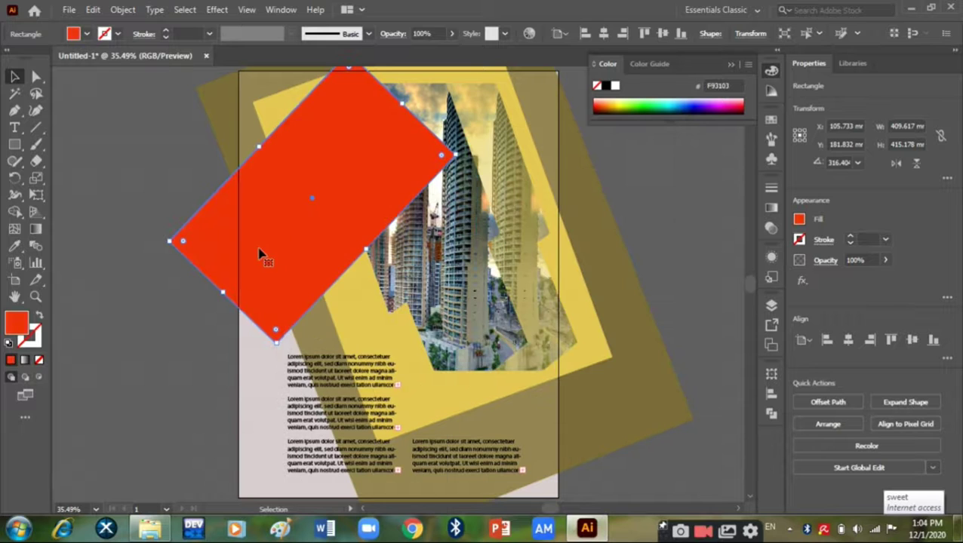
double_click(17, 323)
click(498, 329)
click(428, 238)
click(498, 314)
click(449, 254)
mouse_move(449, 253)
mouse_down()
mouse_move(449, 230)
mouse_move(401, 197)
mouse_up()
click(430, 189)
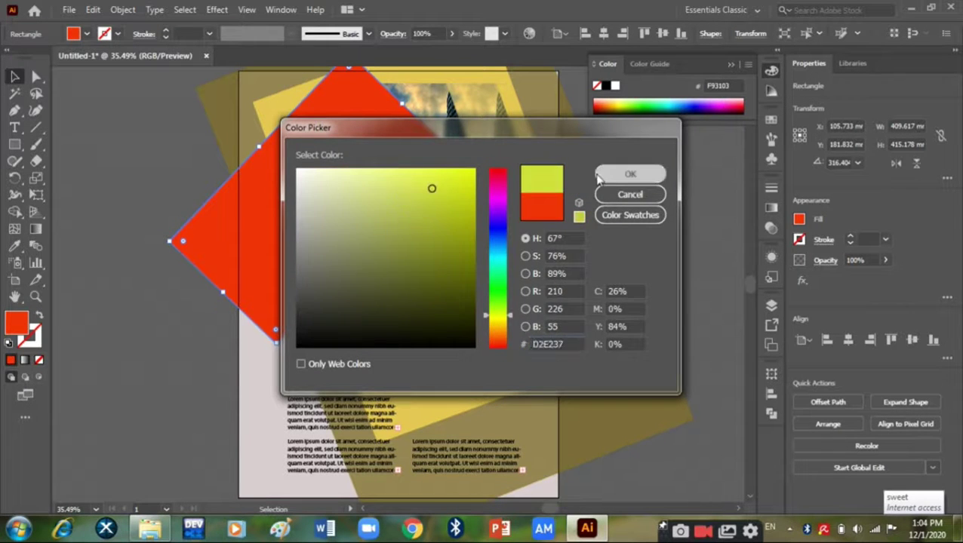
click(630, 174)
Step: Send the lime rectangle backward behind the city photo
right_click(302, 201)
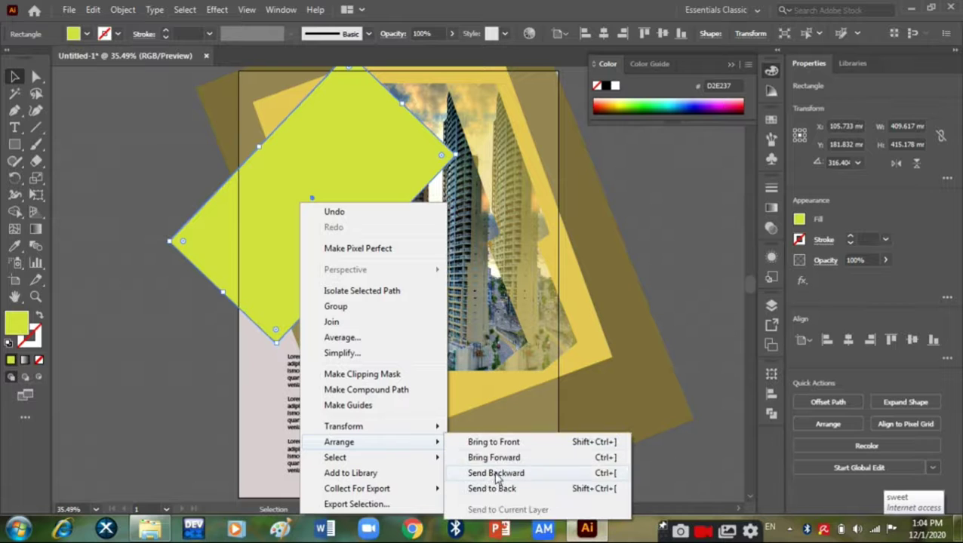
click(491, 488)
right_click(213, 261)
key(Escape)
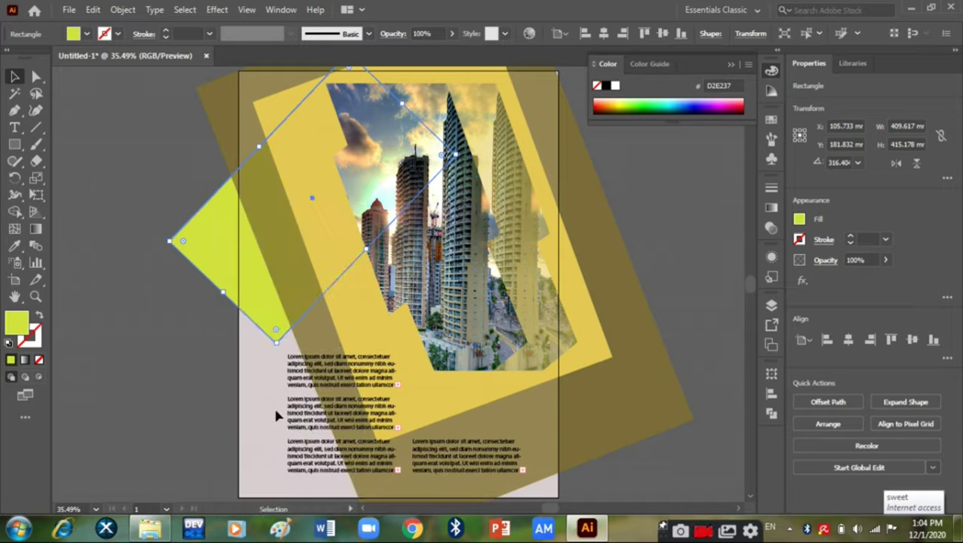
click(276, 416)
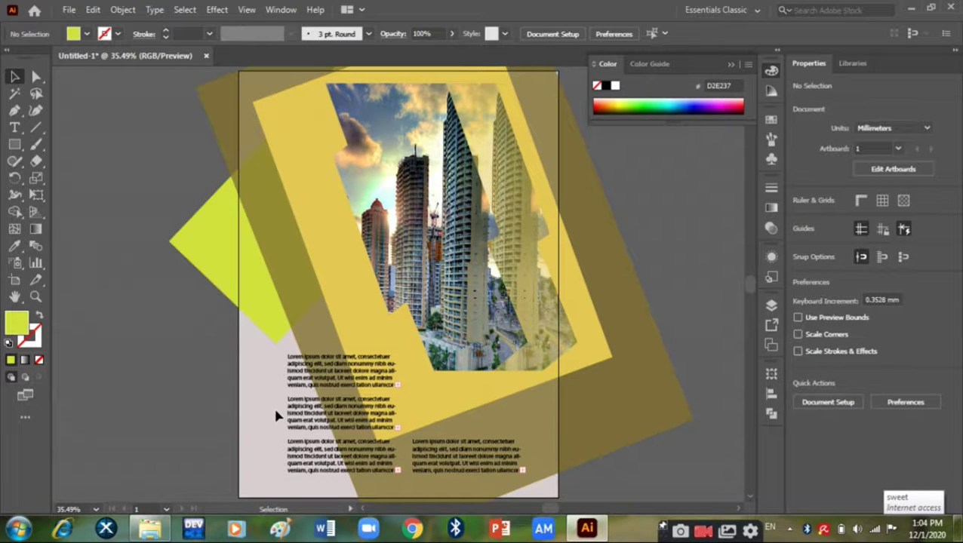
Step: Draw a lime rectangle covering the whole page, about 457.6 × 609.6 mm
click(15, 144)
drag(239, 71, 363, 209)
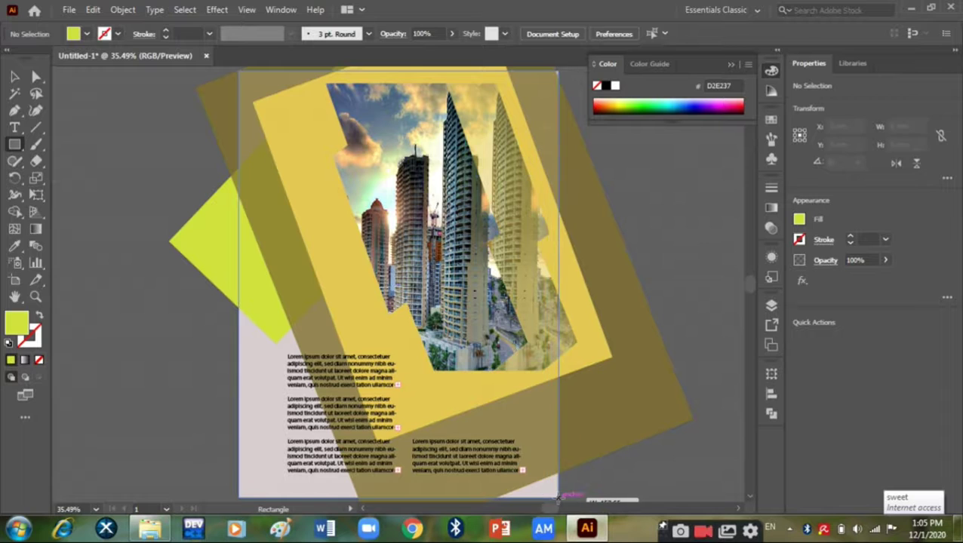
drag(549, 495, 558, 498)
right_click(337, 205)
Step: Select all artwork and make a clipping mask, then undo it
click(16, 76)
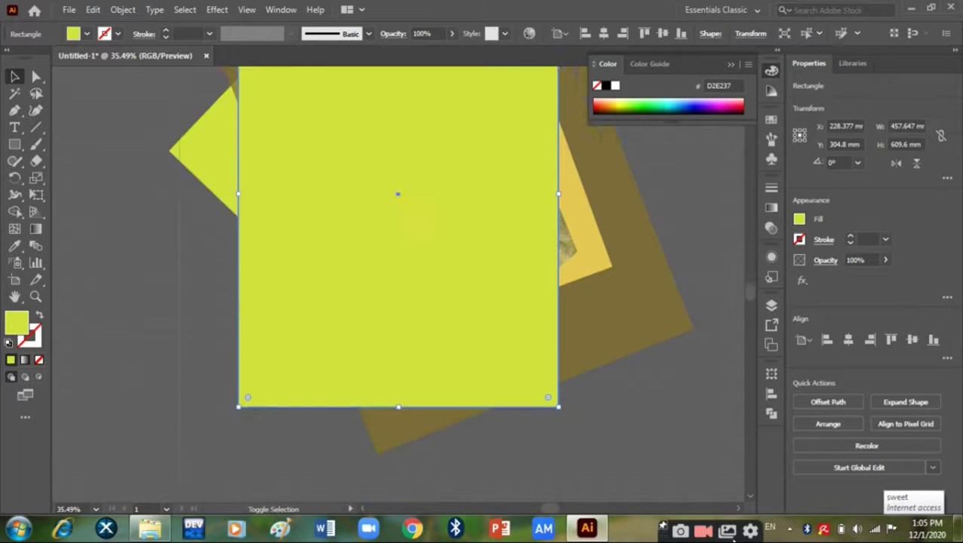
drag(179, 84, 659, 352)
right_click(338, 128)
click(400, 252)
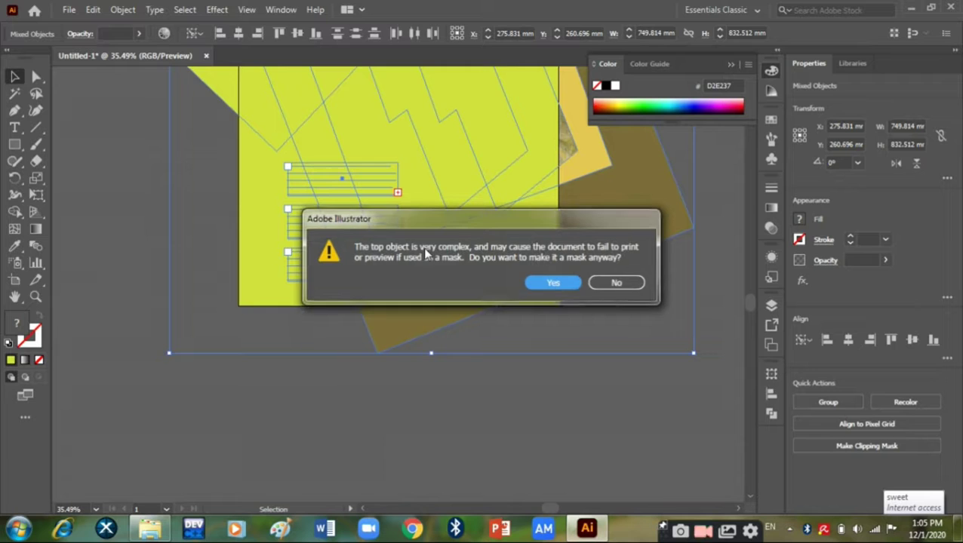
click(558, 283)
key(ctrl+z)
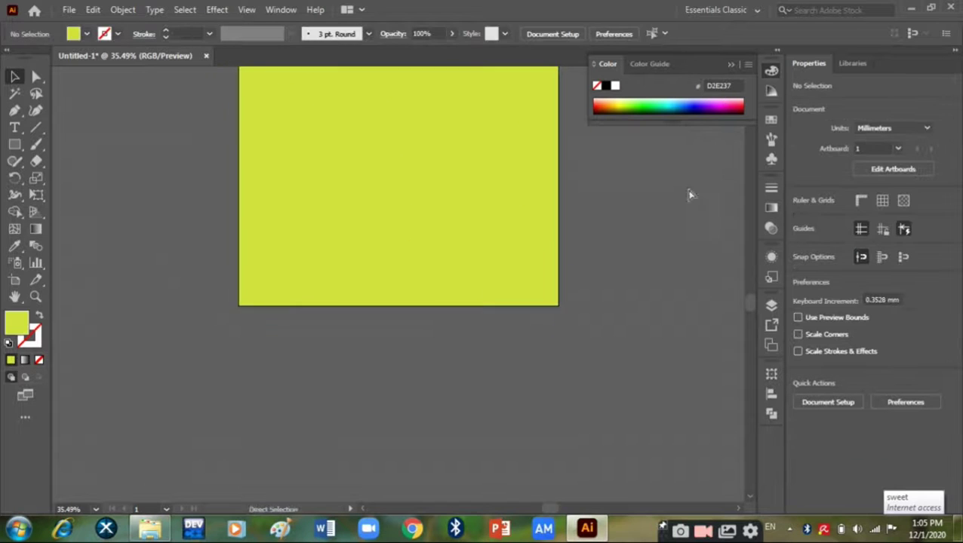
key(ctrl+z)
key(ctrl+z)
key(ctrl+z)
Step: Reselect all the artwork and clip it to the page-sized rectangle
right_click(333, 254)
click(404, 379)
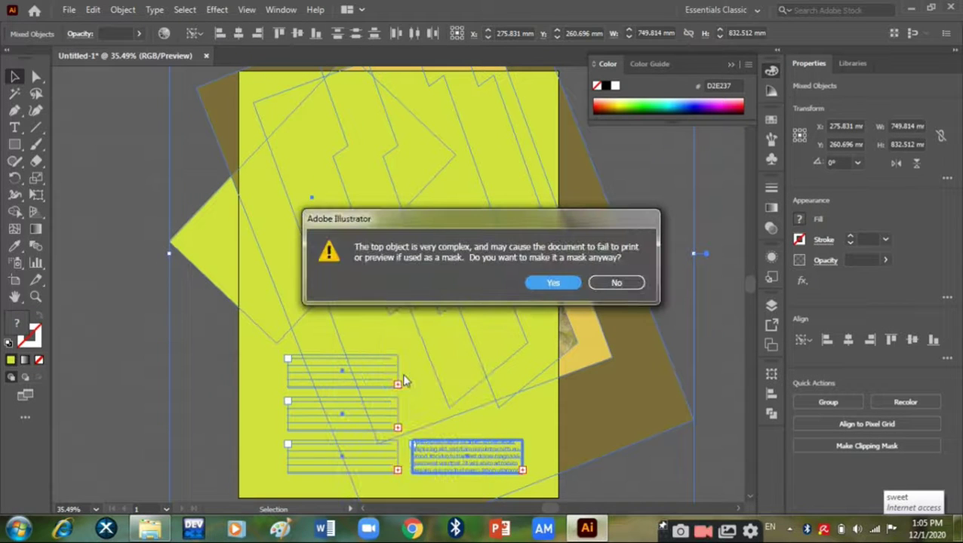
click(617, 283)
click(646, 264)
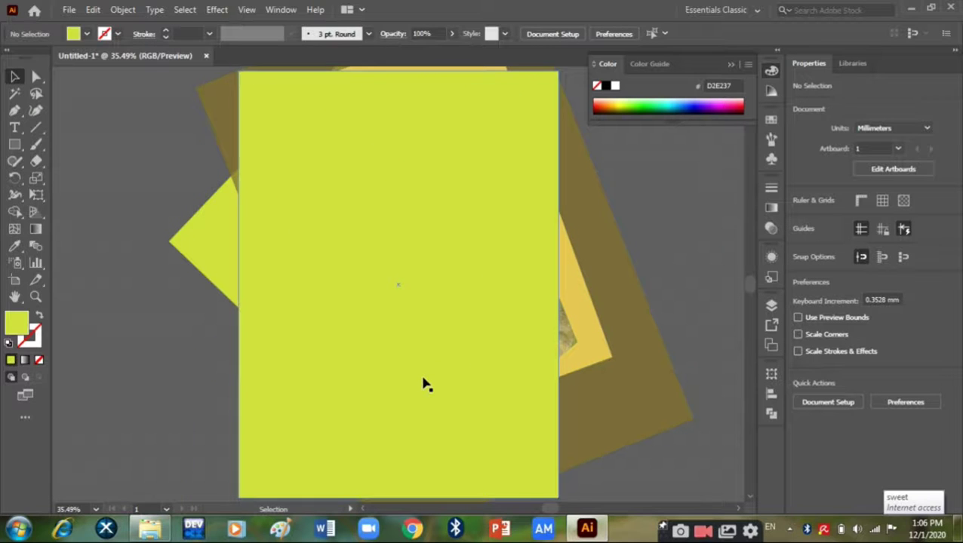
mouse_move(140, 75)
mouse_down()
mouse_move(491, 392)
mouse_move(672, 492)
mouse_up()
right_click(335, 258)
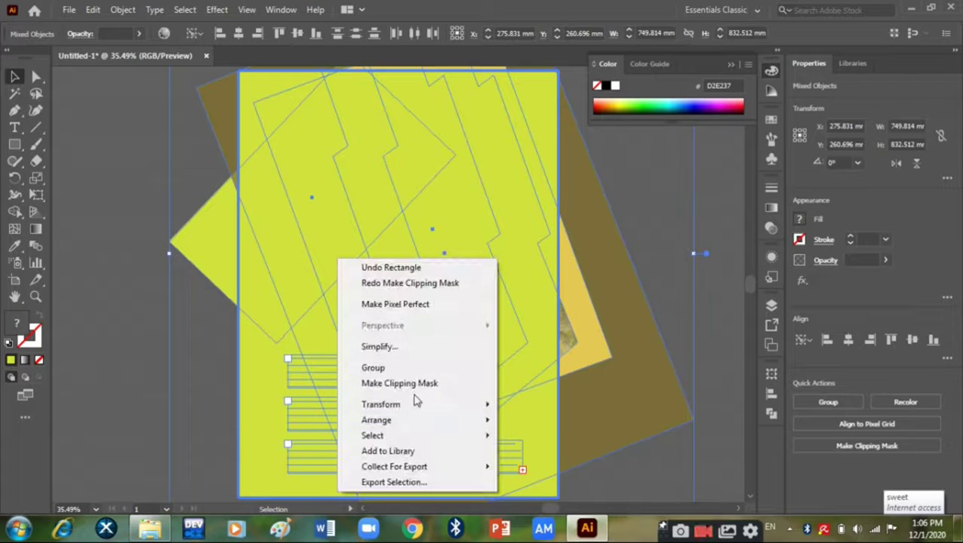
click(415, 398)
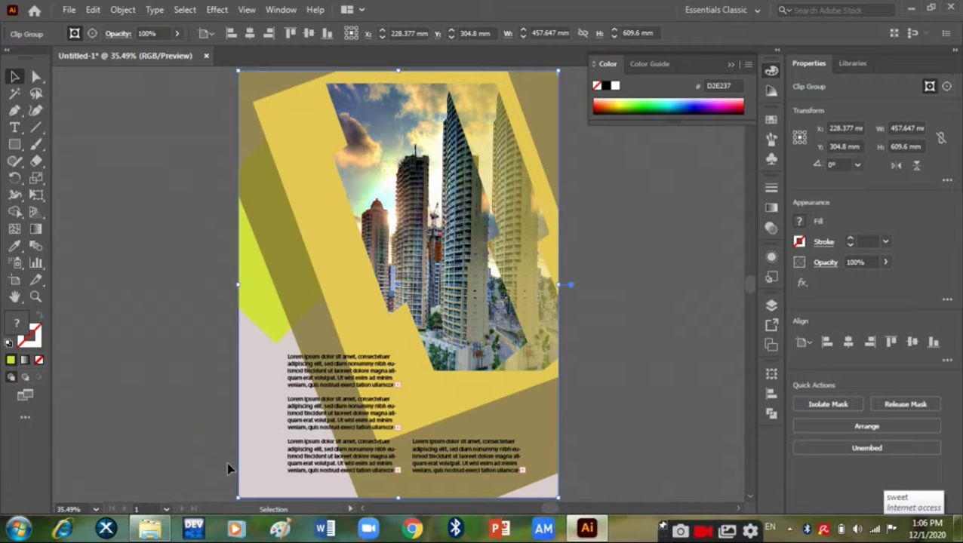
Step: Inside the clip group, move the lime rectangle up and left
double_click(238, 277)
drag(252, 258, 268, 198)
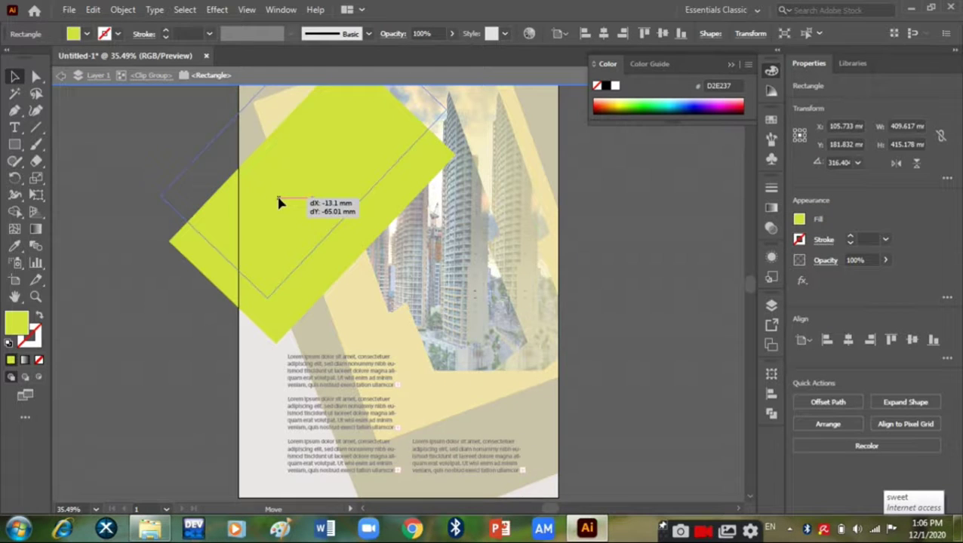
double_click(272, 336)
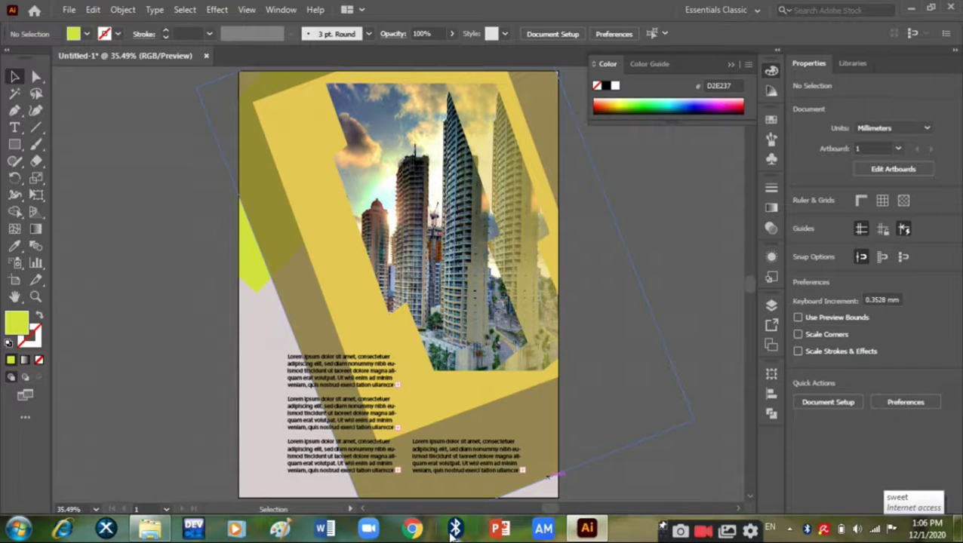
click(486, 496)
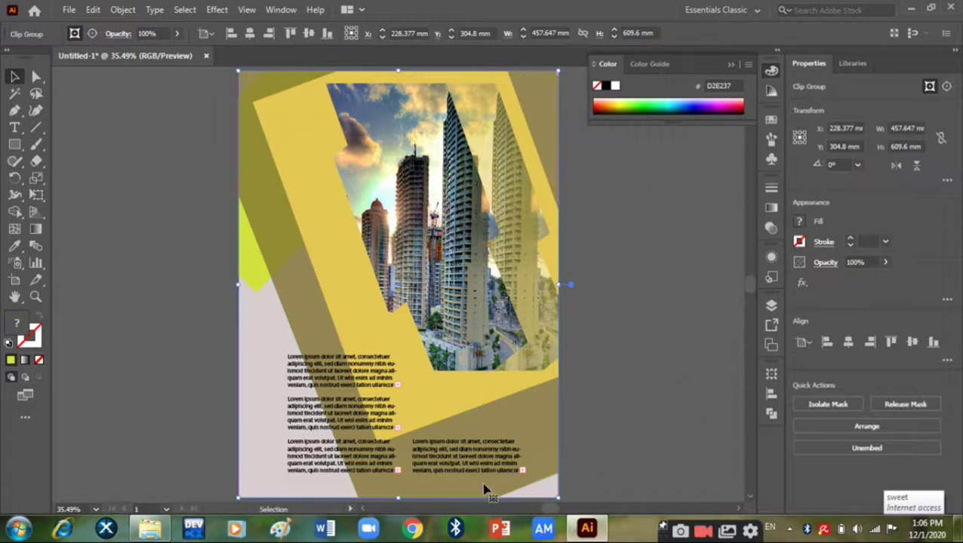
double_click(487, 491)
Step: Rotate the translucent olive rectangle slightly and shrink it from its corner
click(699, 424)
drag(709, 439, 626, 477)
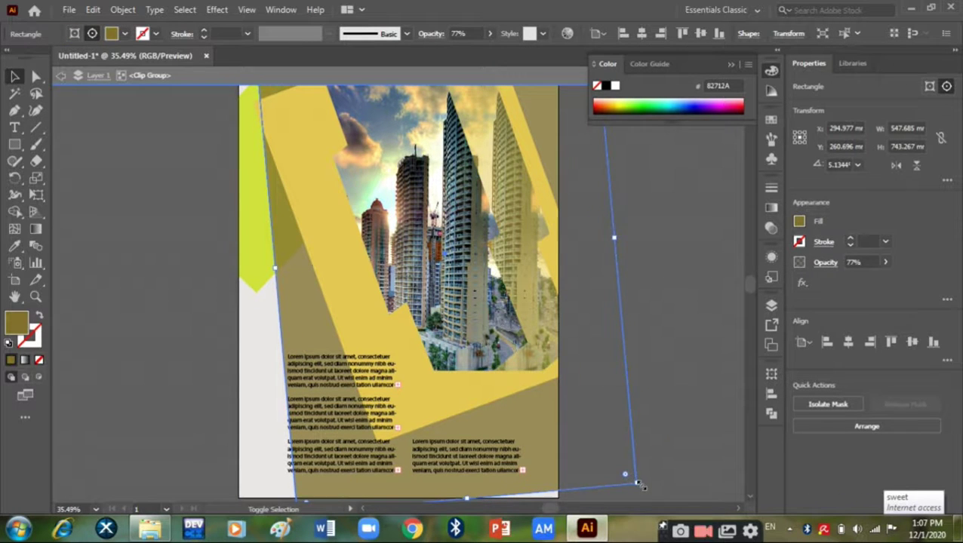
drag(640, 485, 589, 428)
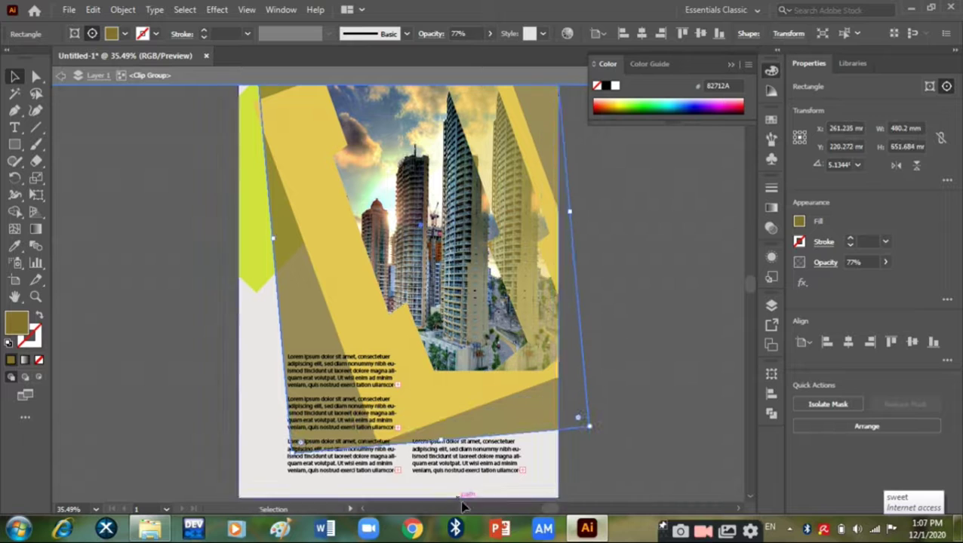
click(241, 392)
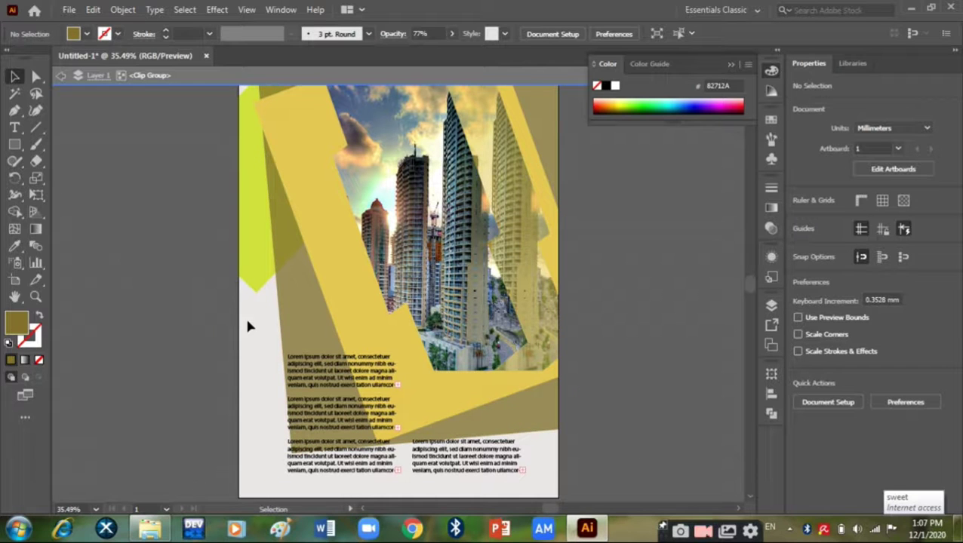
Step: Move and resize the yellow tilted band, then exit the clip group
mouse_move(321, 268)
mouse_down()
mouse_move(347, 259)
mouse_move(337, 263)
mouse_move(344, 247)
mouse_up()
click(246, 354)
click(352, 264)
drag(498, 378, 505, 393)
click(246, 456)
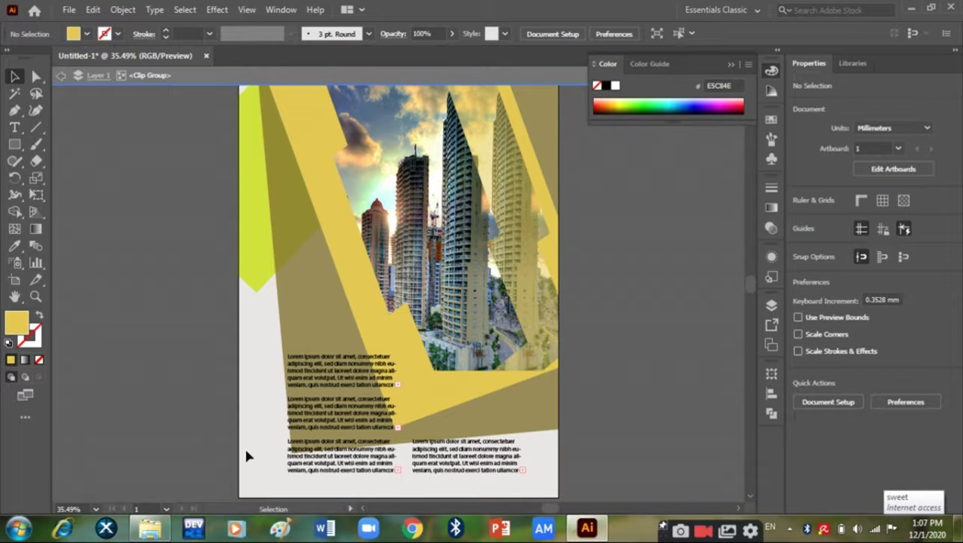
double_click(192, 175)
double_click(149, 295)
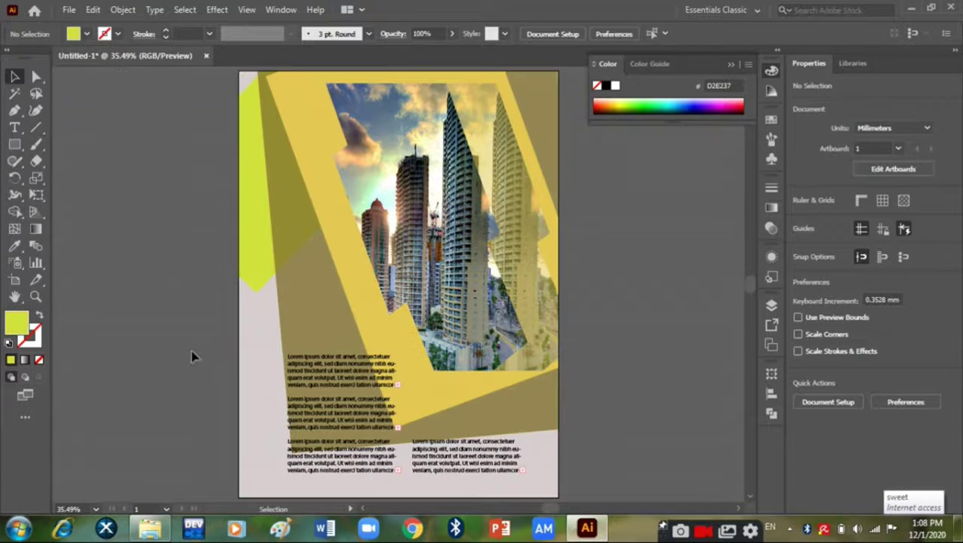
Step: Draw a small circle beside the first paragraph and duplicate it twice below
drag(14, 145, 66, 191)
drag(249, 355, 281, 388)
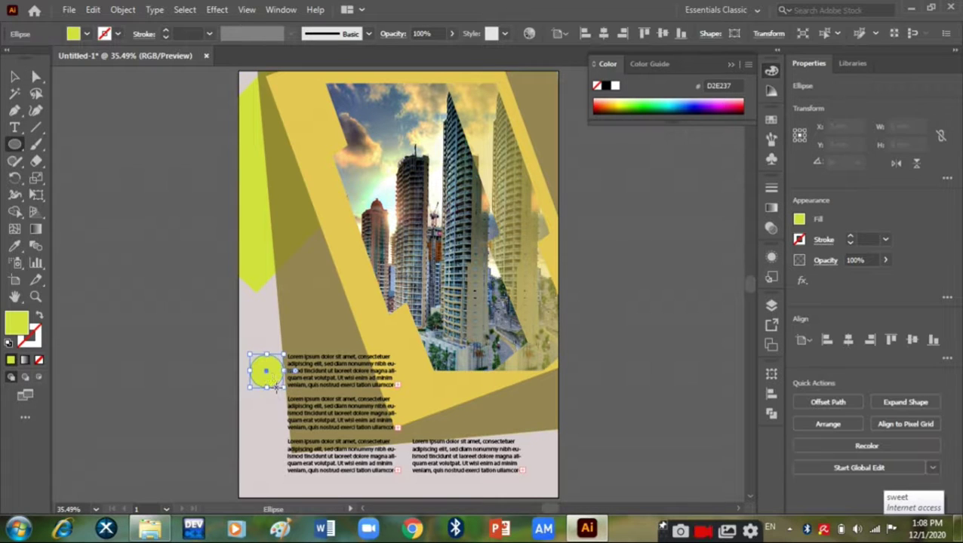
key(v)
drag(266, 375, 261, 415)
key(ctrl+d)
Step: Fill the top circle with near-white FCFCFC
click(257, 381)
double_click(17, 323)
drag(315, 215, 297, 171)
click(631, 174)
Step: Copy the white fill onto the middle and bottom circles with the Eyedropper
click(261, 416)
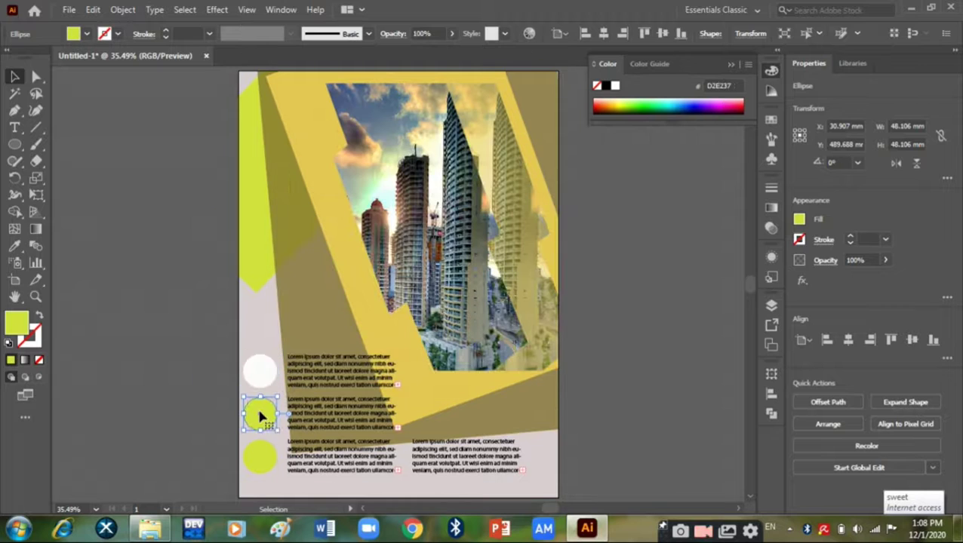
right_click(260, 415)
key(i)
click(261, 384)
click(263, 453)
key(v)
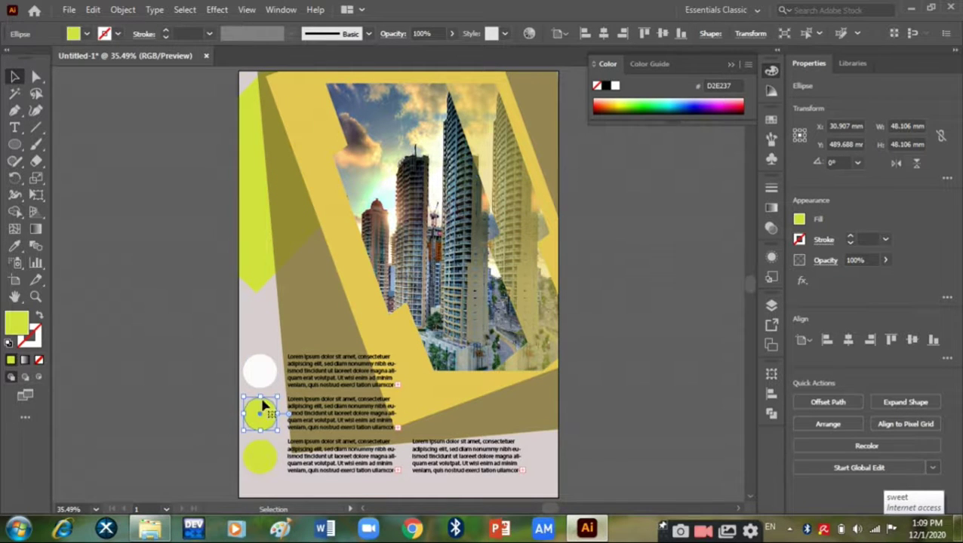
shift+click(260, 453)
key(i)
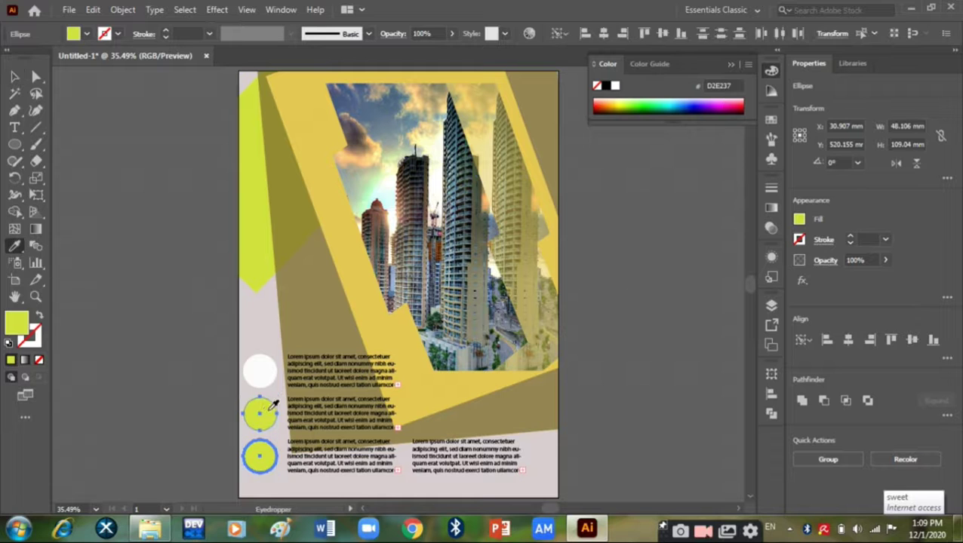
click(260, 370)
key(v)
click(159, 322)
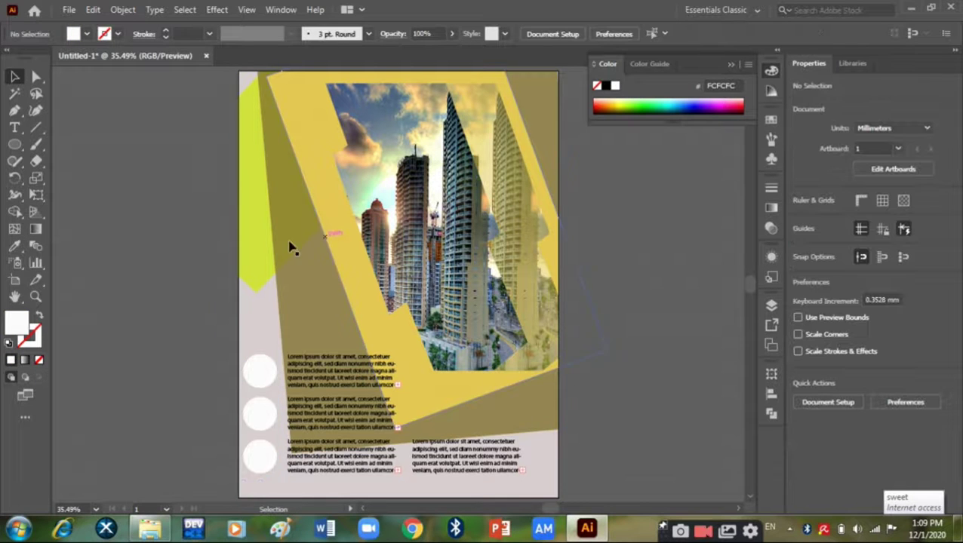
Step: Draw a large circle over the photo's upper left and enlarge it
click(12, 146)
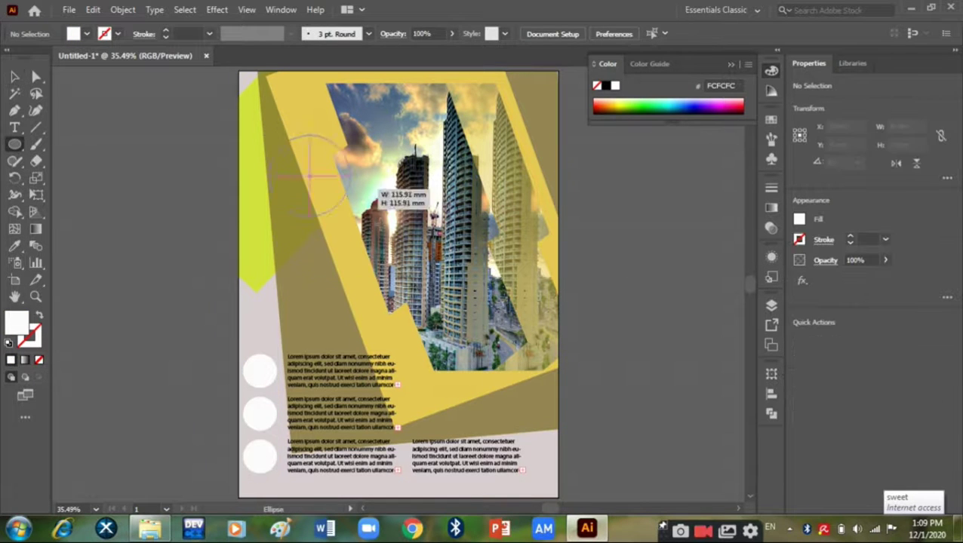
drag(283, 136, 421, 287)
drag(338, 222, 312, 163)
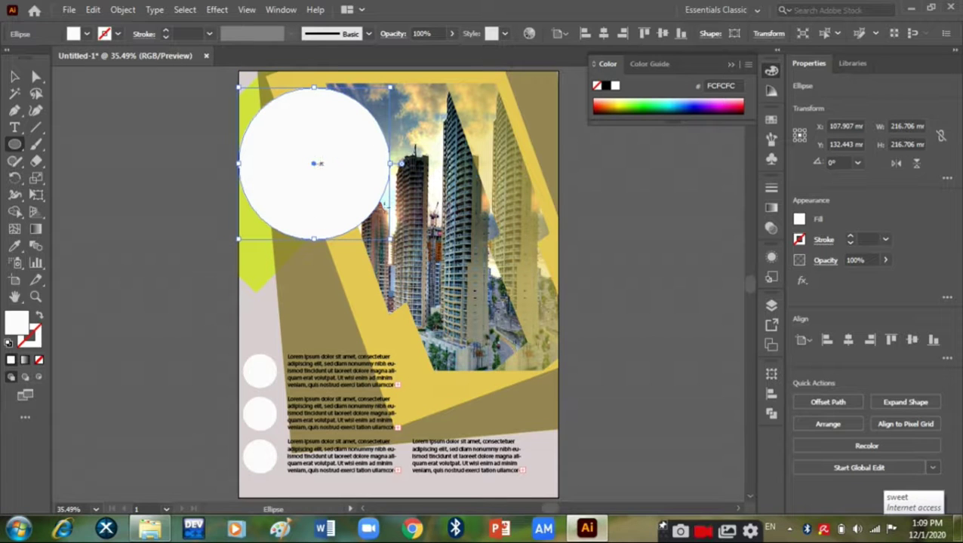
mouse_move(390, 238)
mouse_down()
mouse_move(444, 296)
mouse_move(435, 298)
mouse_up()
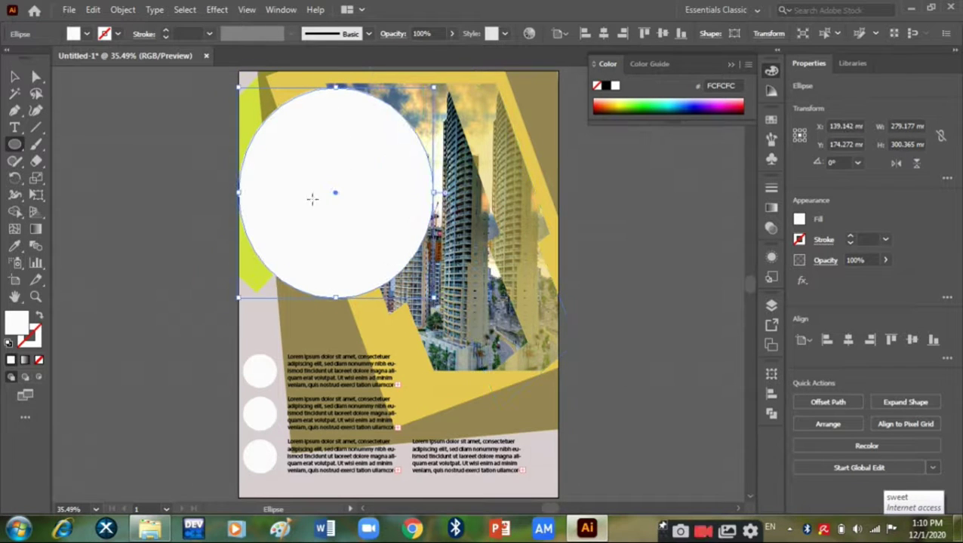
Step: Set the circle's opacity to 55% and undo the accidental rotation
click(15, 77)
click(452, 34)
mouse_move(447, 51)
mouse_down()
mouse_move(409, 51)
mouse_move(426, 51)
mouse_up()
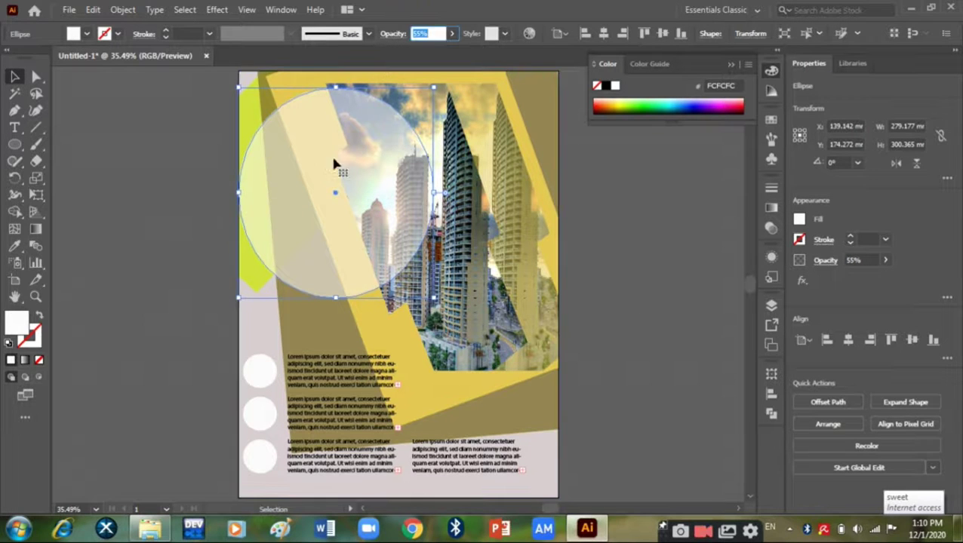
mouse_move(435, 86)
mouse_down()
mouse_move(424, 113)
mouse_move(427, 99)
mouse_up()
key(ctrl+z)
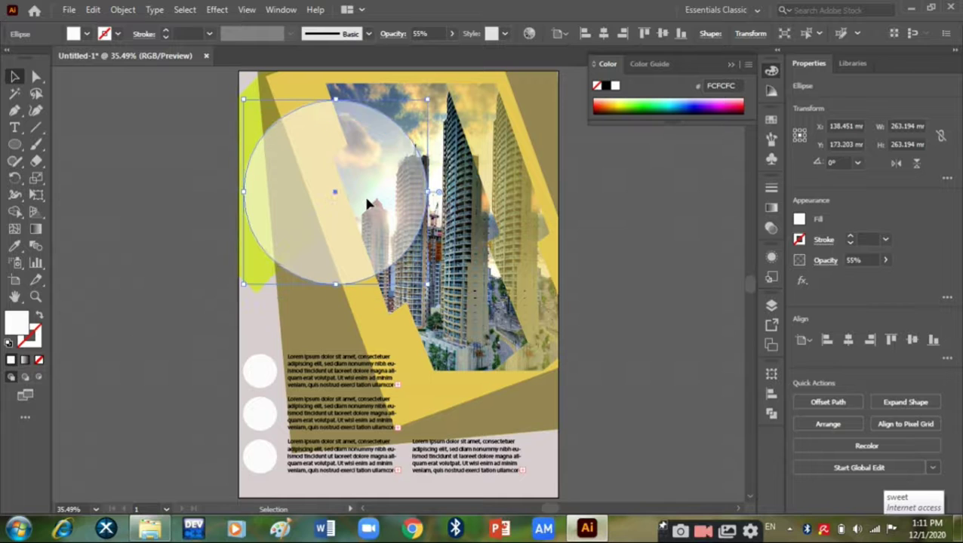
Step: Reposition the circle and resize it to about 250 × 243 mm
mouse_move(320, 270)
mouse_down()
mouse_move(142, 327)
mouse_move(325, 258)
mouse_up()
drag(429, 99, 418, 118)
drag(339, 214, 342, 205)
drag(334, 109, 334, 106)
drag(362, 204, 367, 202)
Step: Raise the circle's opacity to 92%, then deselect it
click(451, 34)
drag(424, 51, 448, 54)
click(191, 339)
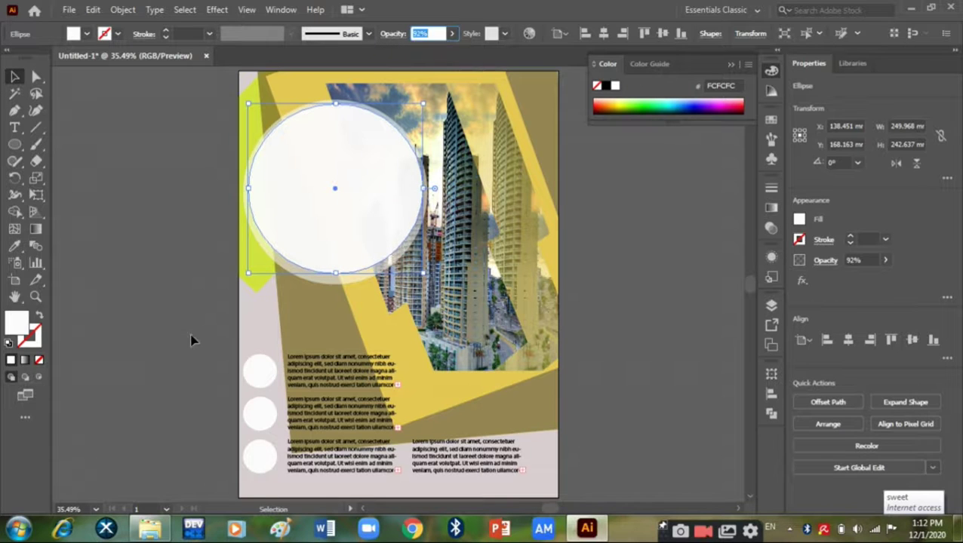
click(243, 314)
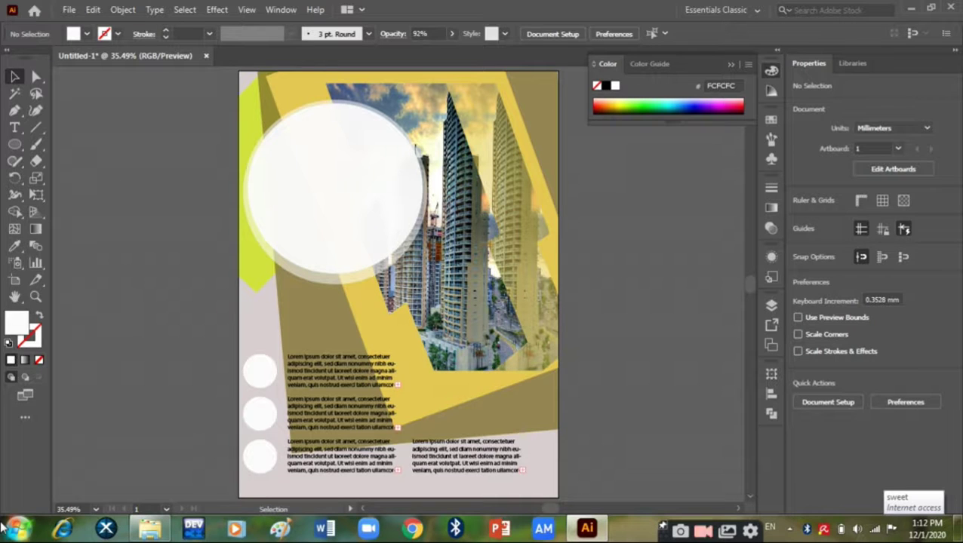
click(329, 149)
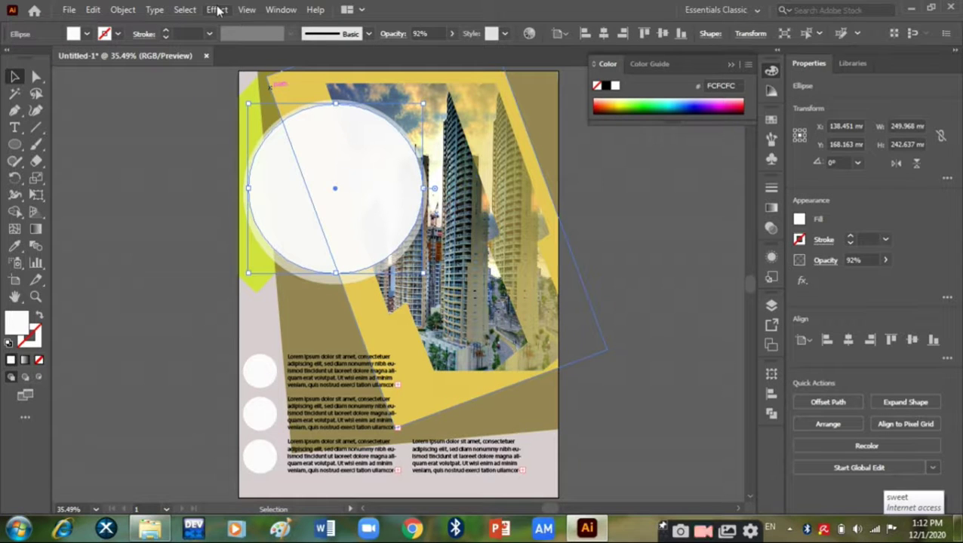
click(85, 276)
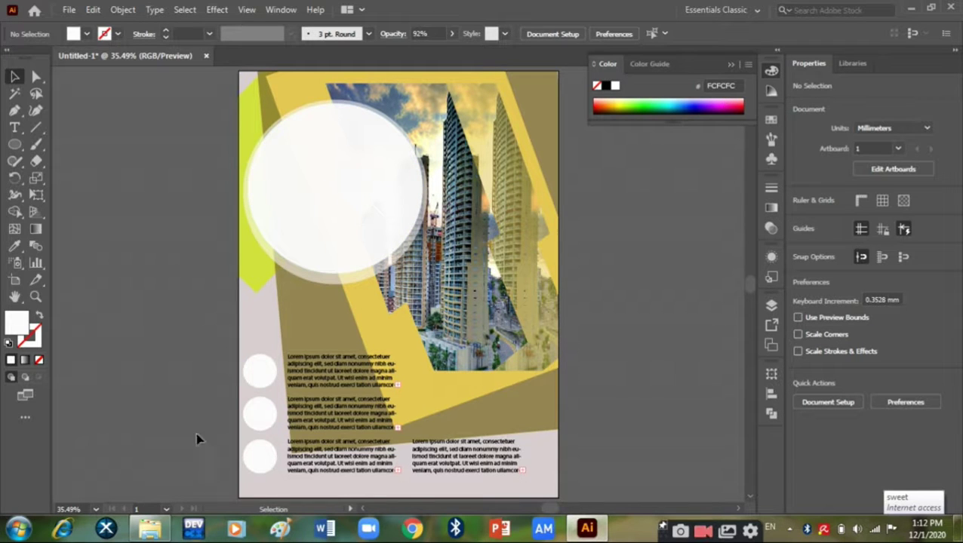
Step: Try a point text object in the circle, then discard it
click(14, 127)
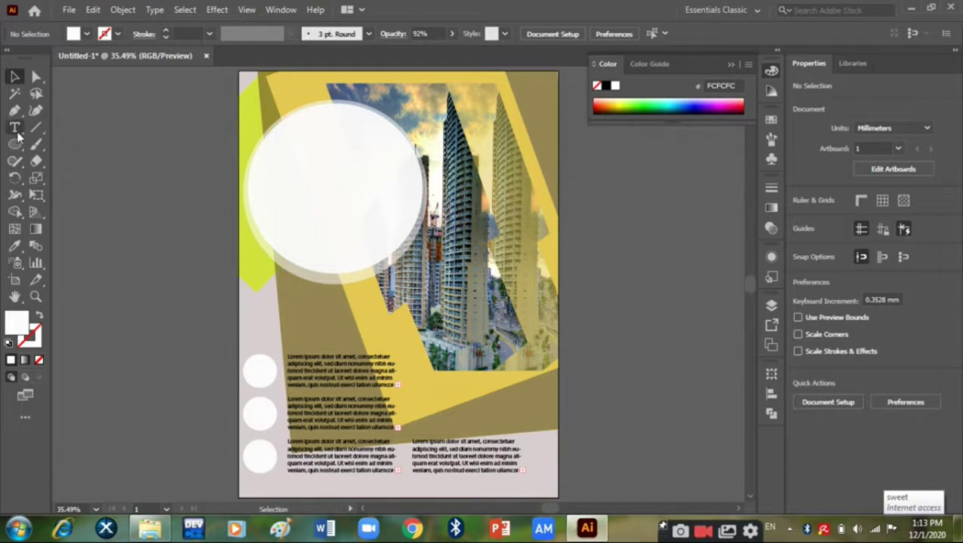
click(285, 143)
key(BackSpace)
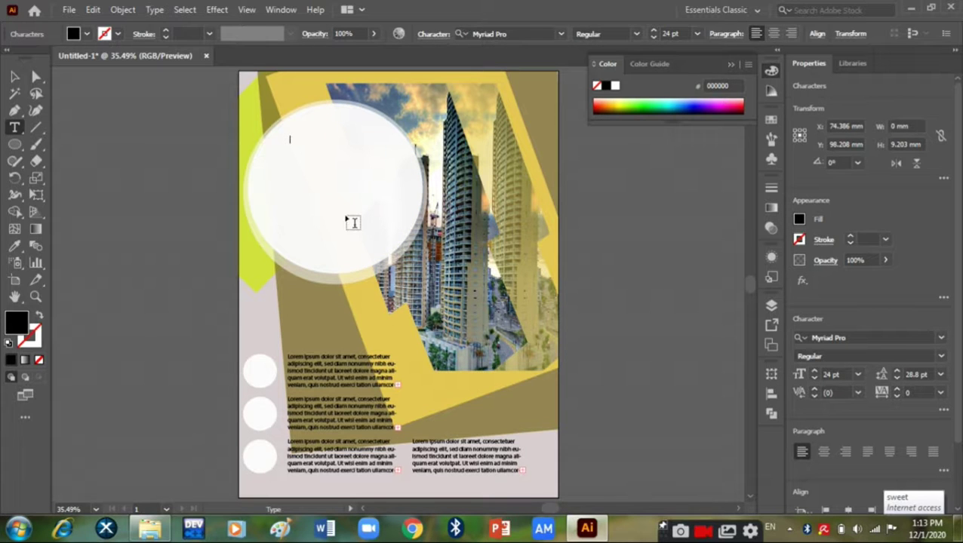
key(Escape)
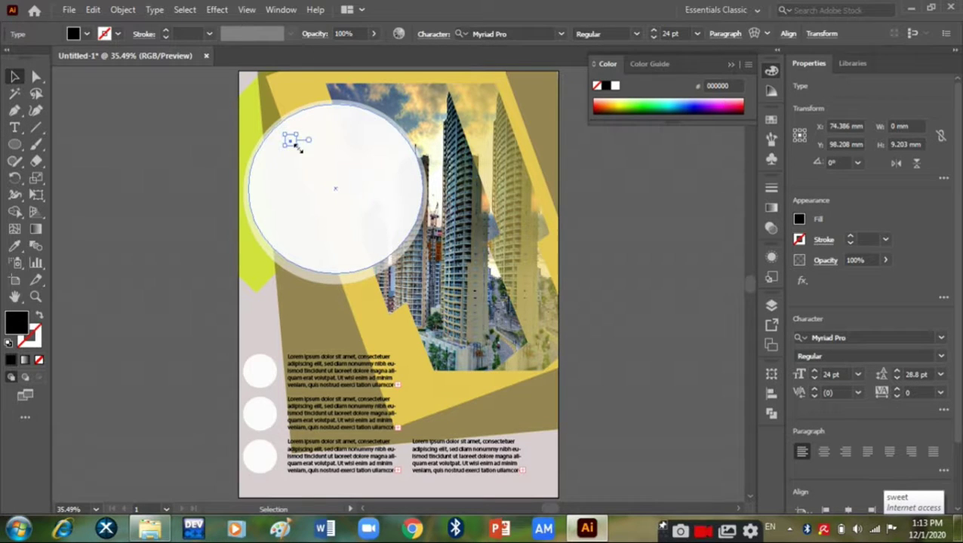
click(284, 127)
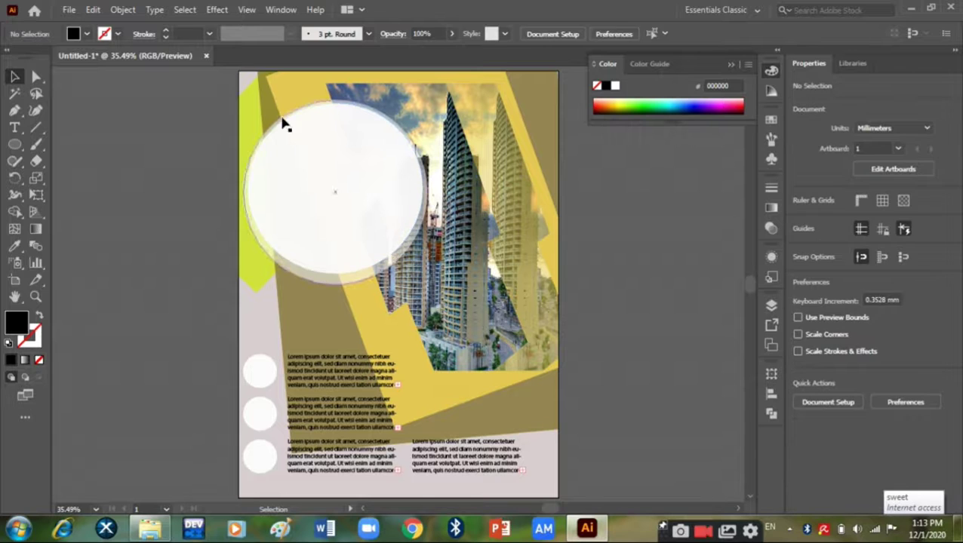
Step: Fill the circle's outline with placeholder text using the Area Type Tool
right_click(15, 127)
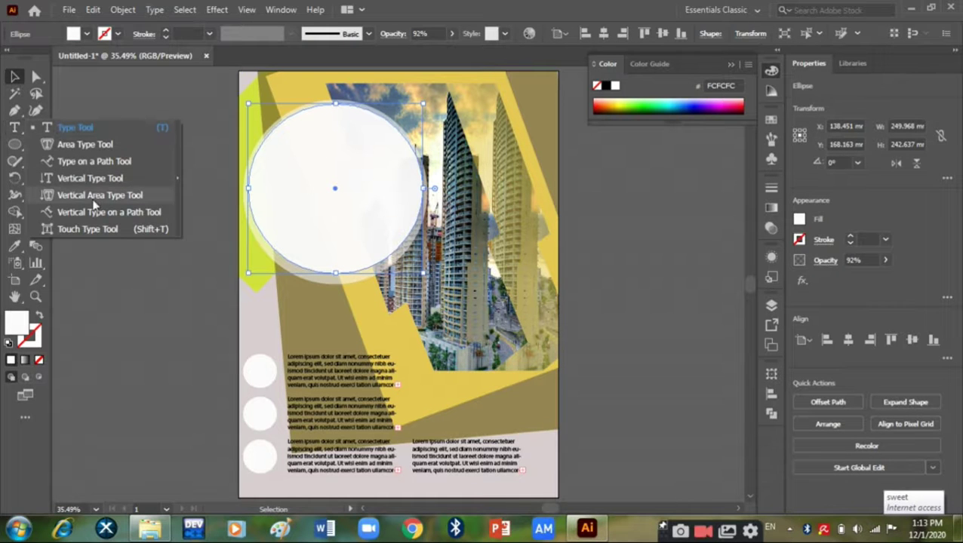
click(102, 145)
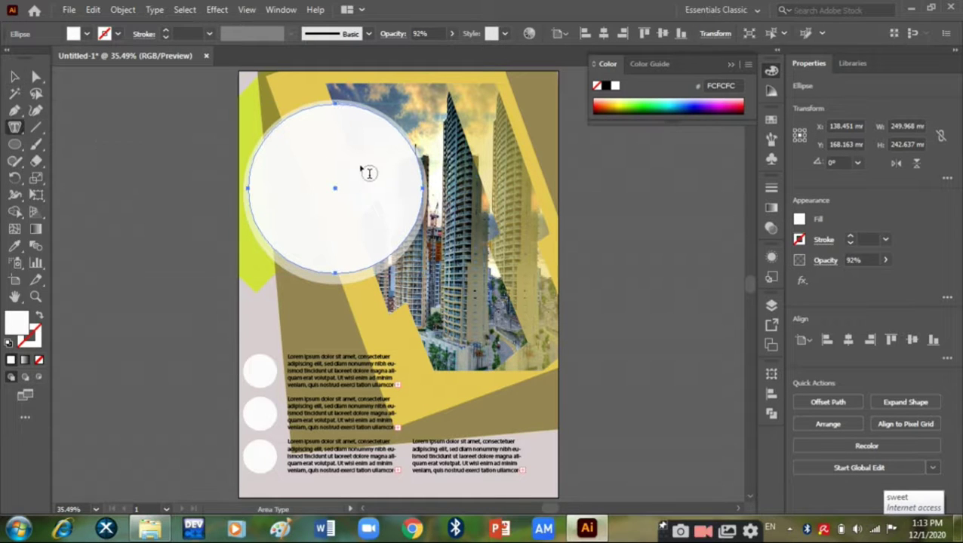
click(358, 172)
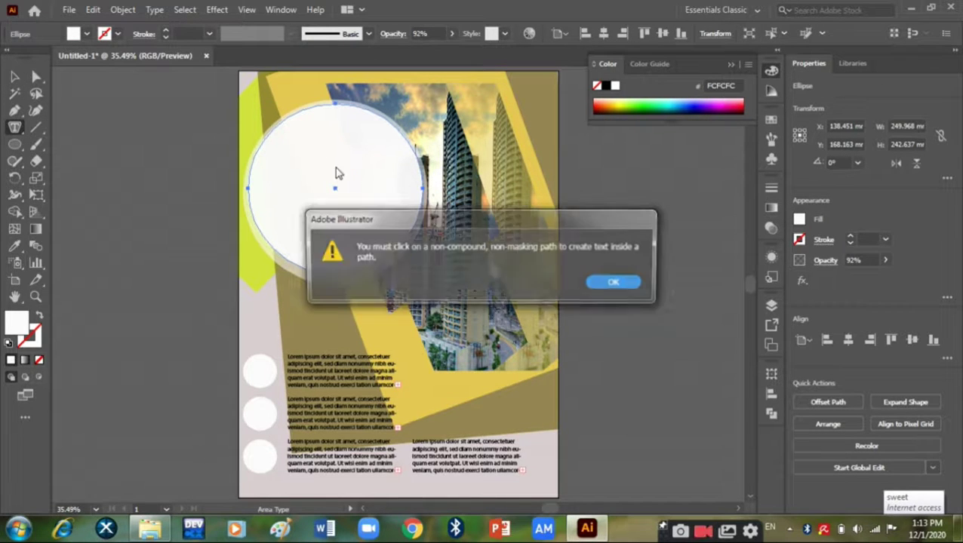
click(617, 284)
click(332, 112)
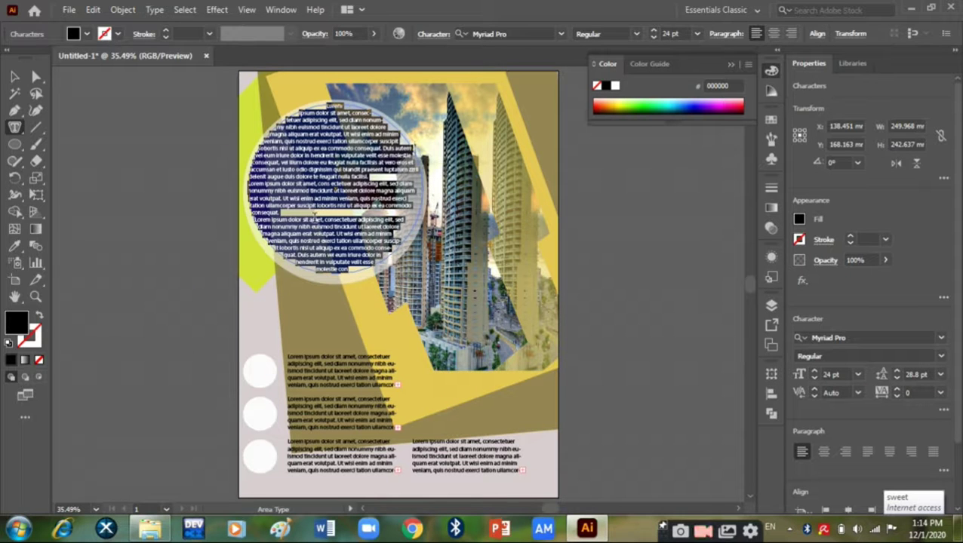
Step: Select all the circle text, centre it and set it to 36 pt
click(314, 217)
key(ctrl+a)
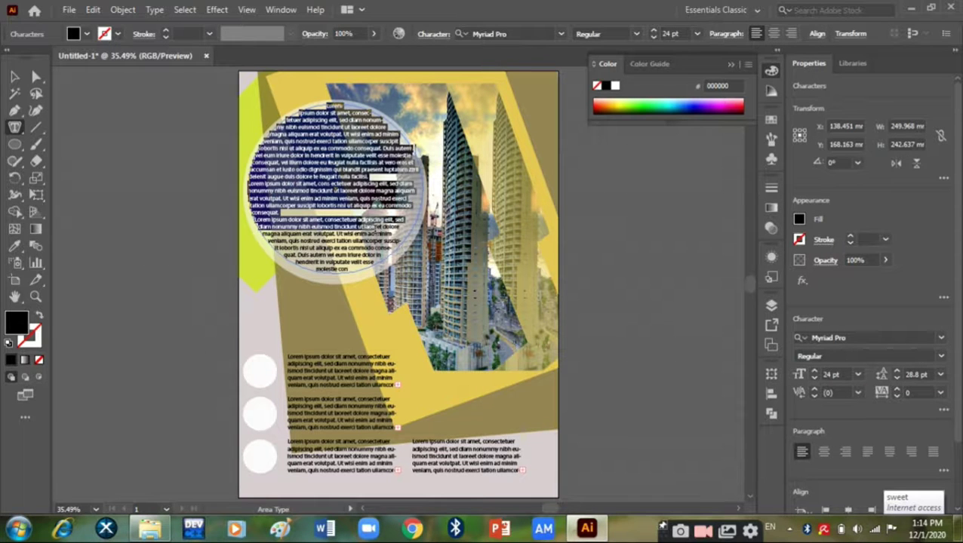
click(774, 34)
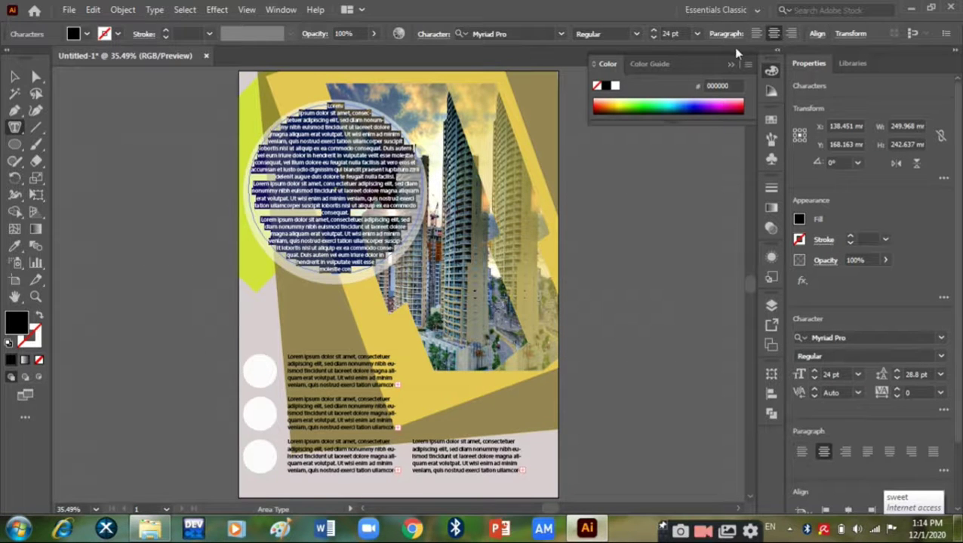
click(697, 34)
click(717, 244)
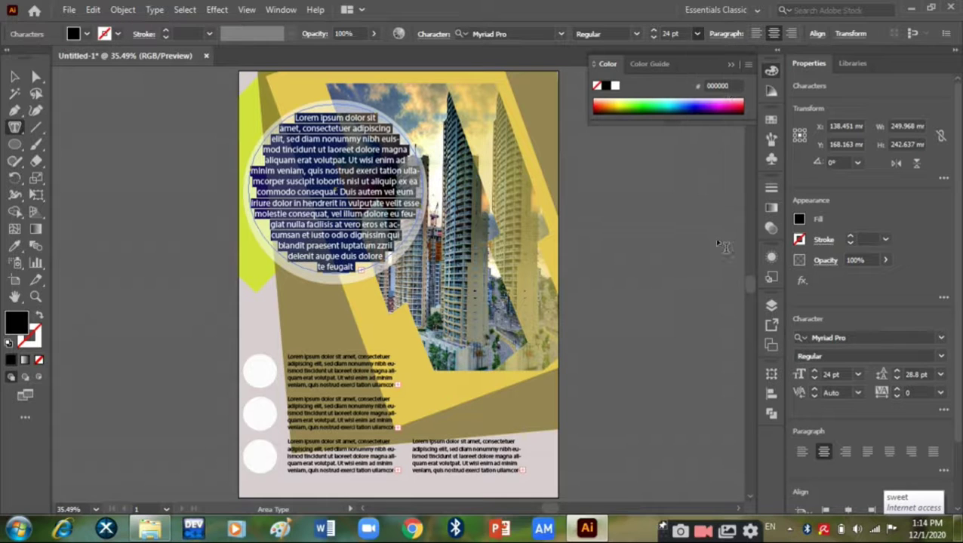
Step: Justify all lines of the circle text in the Paragraph panel
key(ctrl+t)
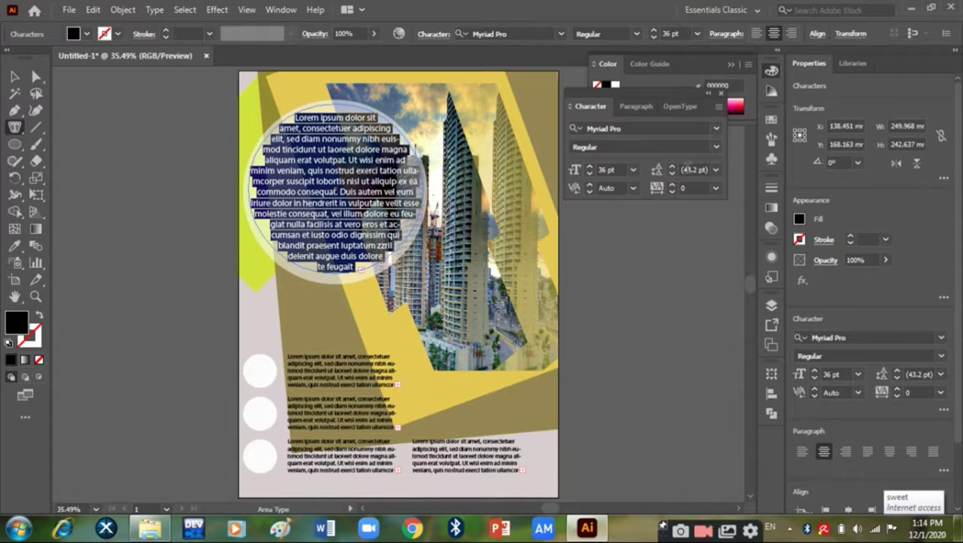
click(718, 107)
click(751, 110)
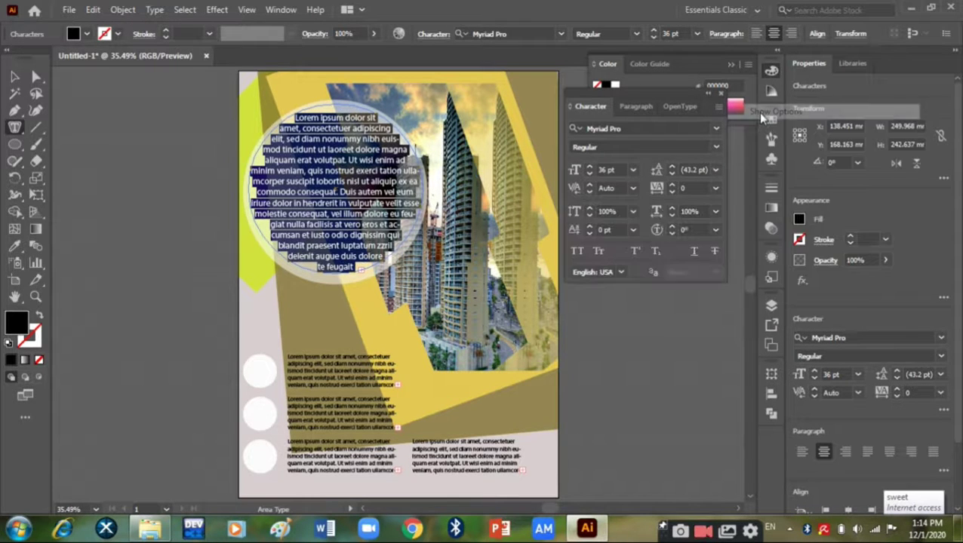
click(634, 106)
click(667, 131)
click(713, 130)
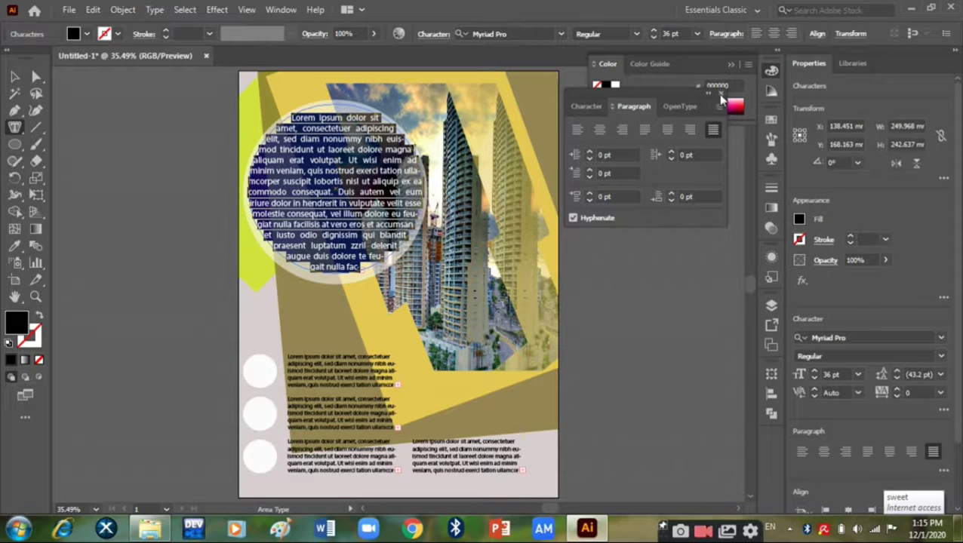
click(721, 98)
click(293, 184)
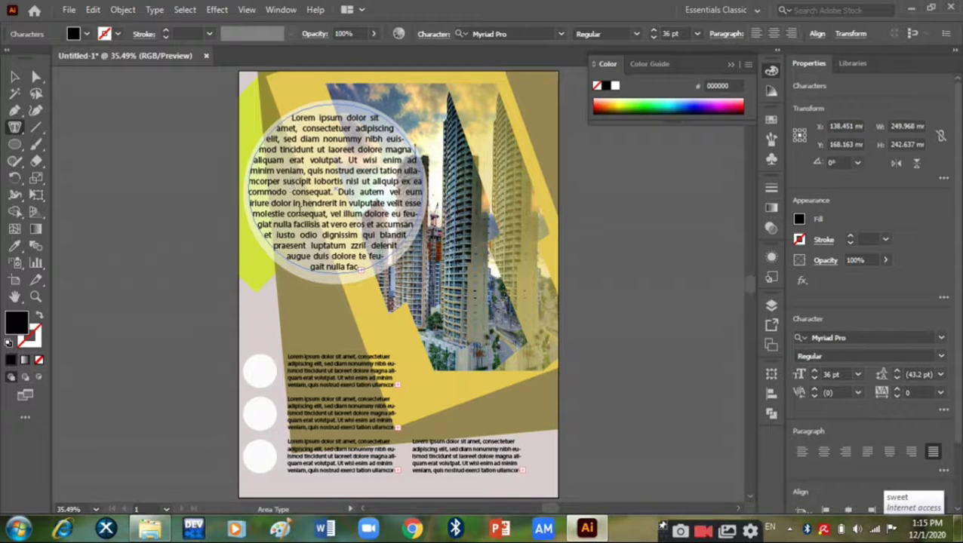
click(14, 76)
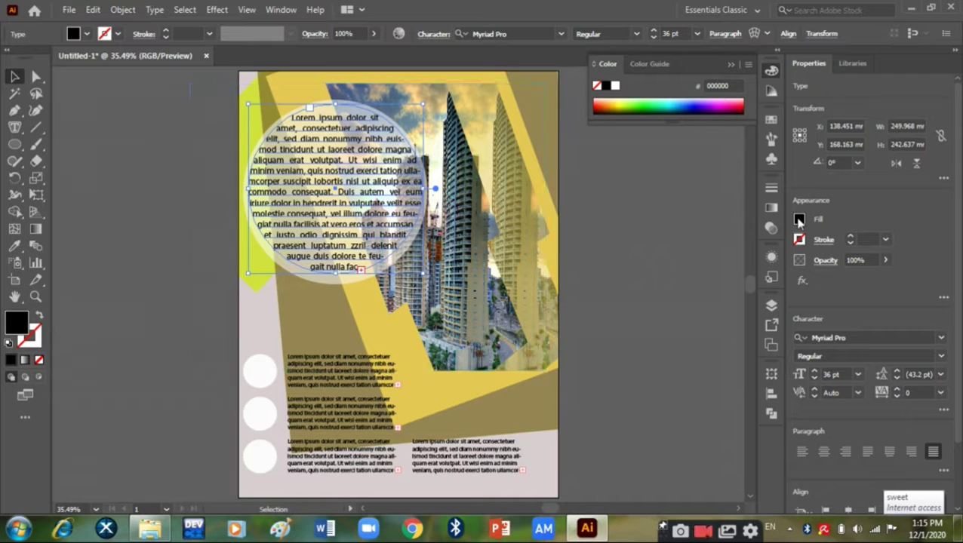
Step: Try grey, teal and blue circle text, settling on near-black
double_click(18, 326)
click(303, 280)
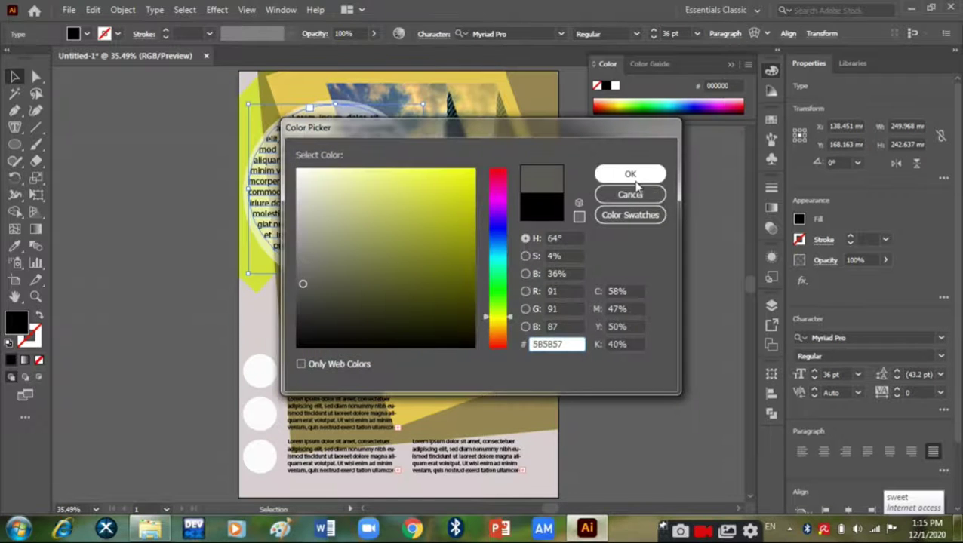
click(629, 173)
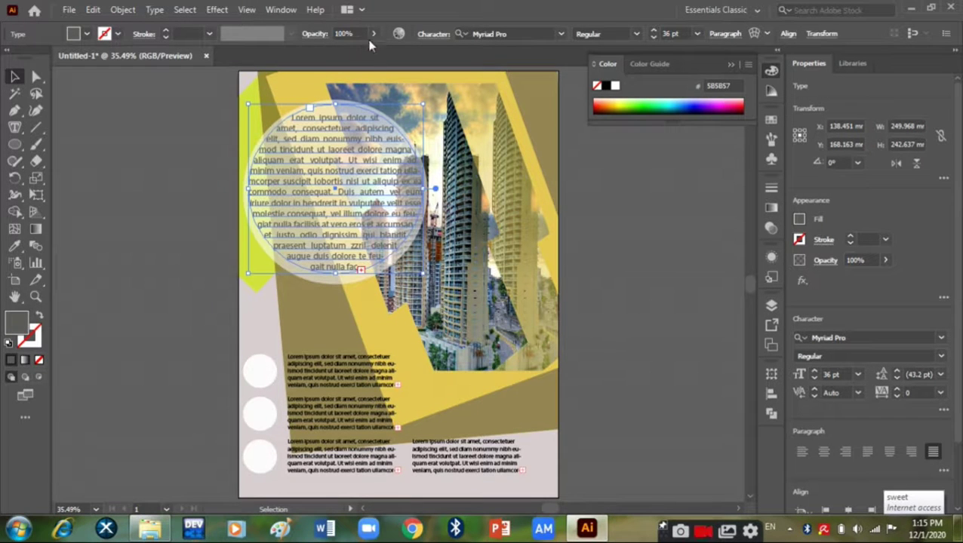
click(674, 100)
click(557, 453)
click(336, 226)
click(688, 102)
click(670, 113)
click(256, 325)
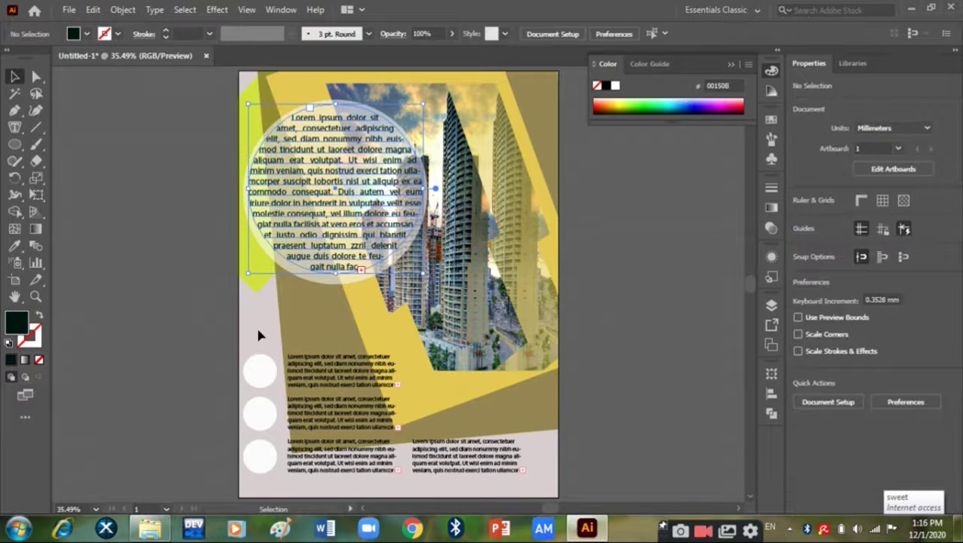
Step: Select the large circle behind the text and fill it grey
click(307, 275)
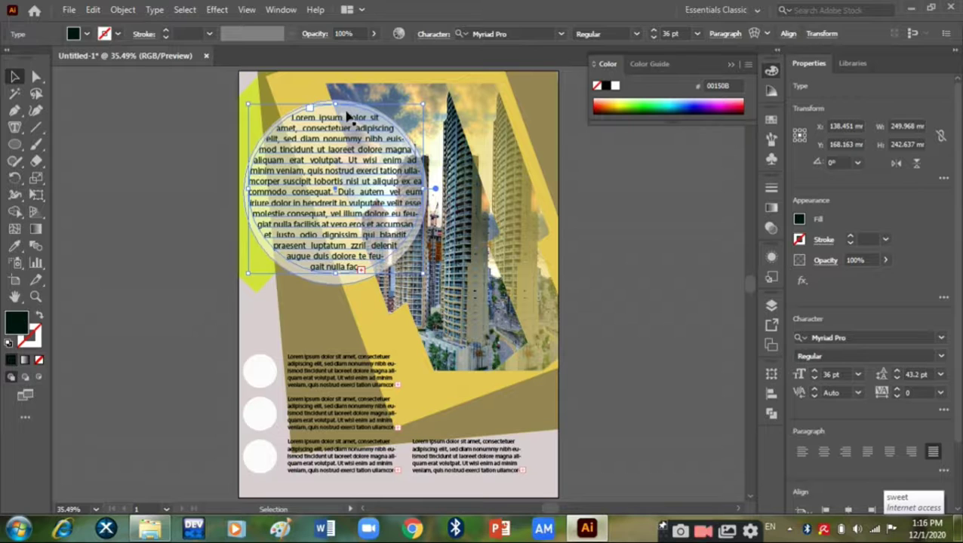
click(341, 113)
double_click(305, 160)
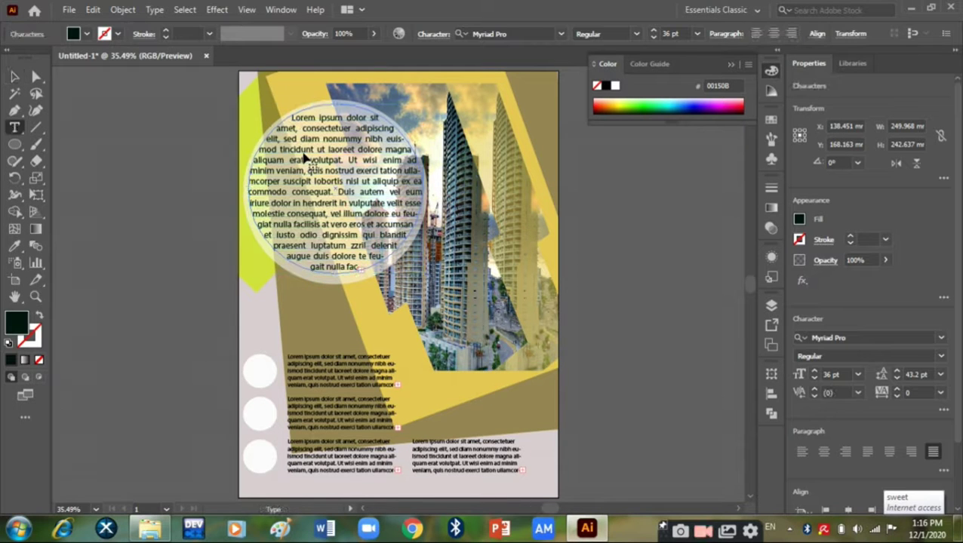
key(Escape)
click(330, 100)
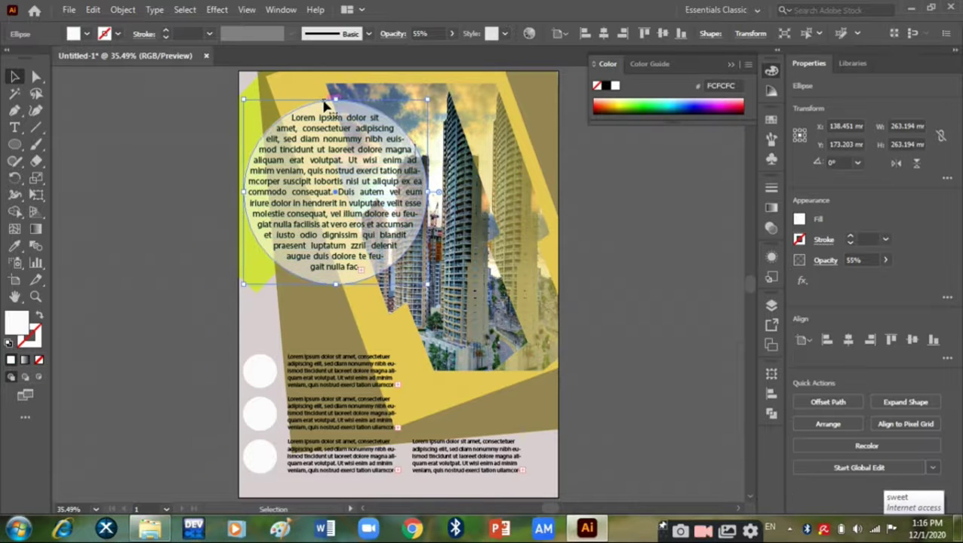
double_click(16, 324)
click(300, 238)
click(631, 173)
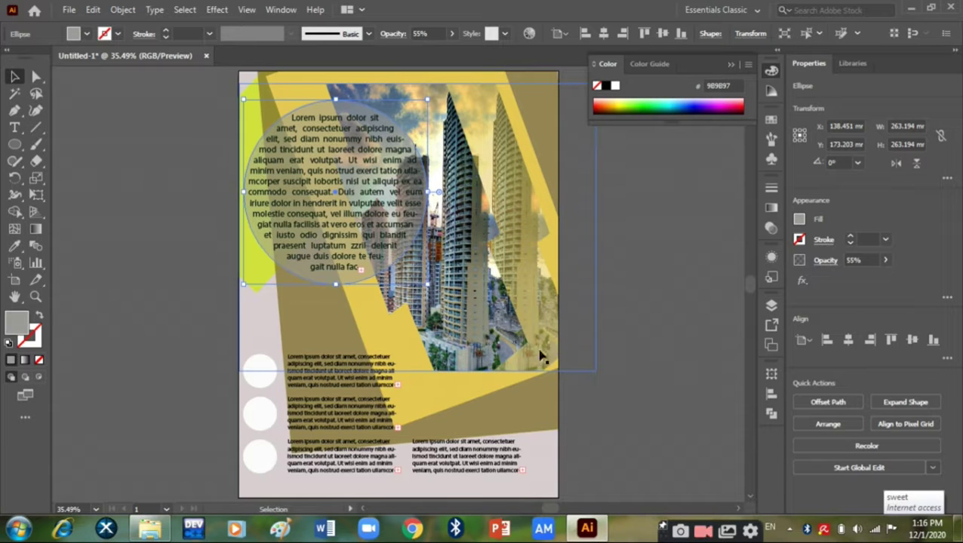
Step: Change the large circle's fill to pale cyan C3E1E5
click(550, 470)
click(332, 188)
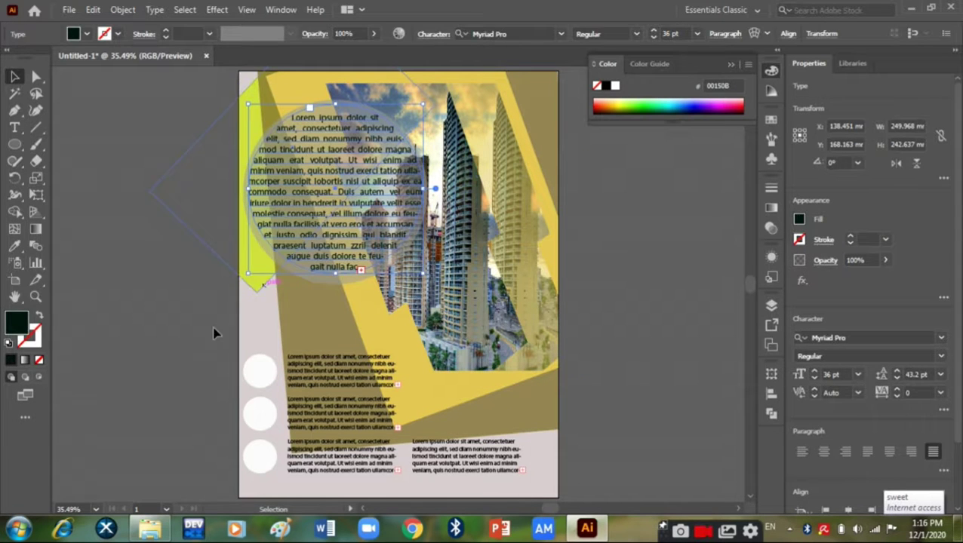
click(319, 285)
double_click(16, 325)
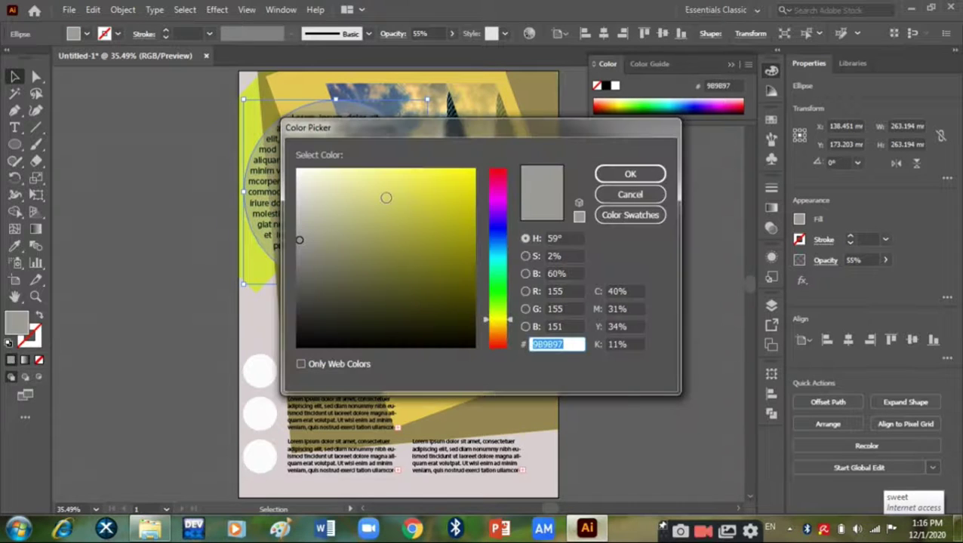
click(386, 198)
click(504, 255)
click(327, 180)
click(631, 174)
click(550, 453)
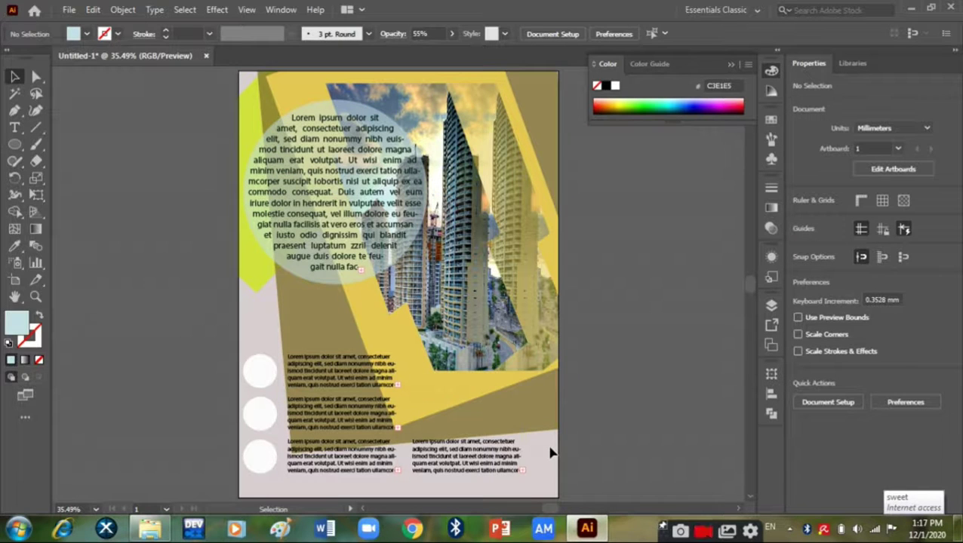
click(361, 276)
click(217, 9)
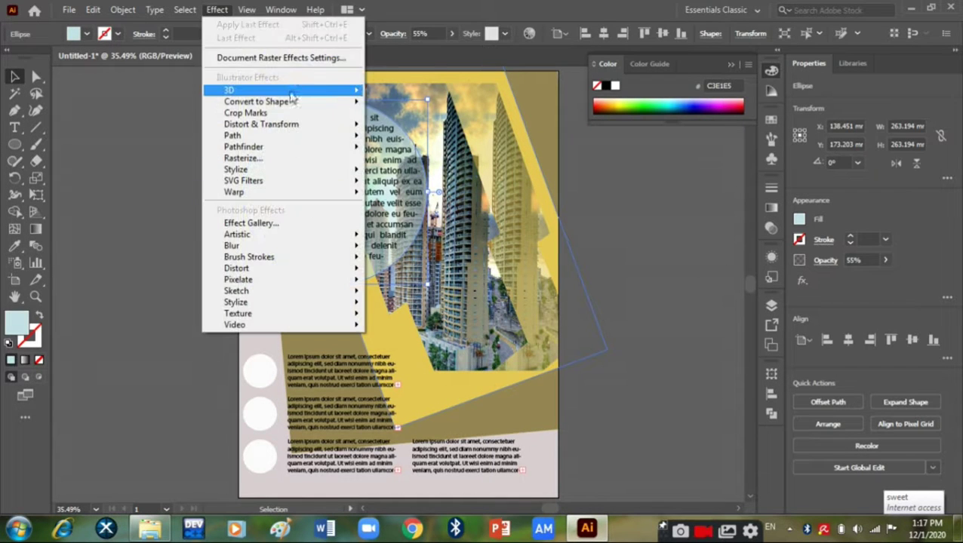
Step: Open 3D Extrude & Bevel for the text circle and reset its rotation to the Front position
click(393, 94)
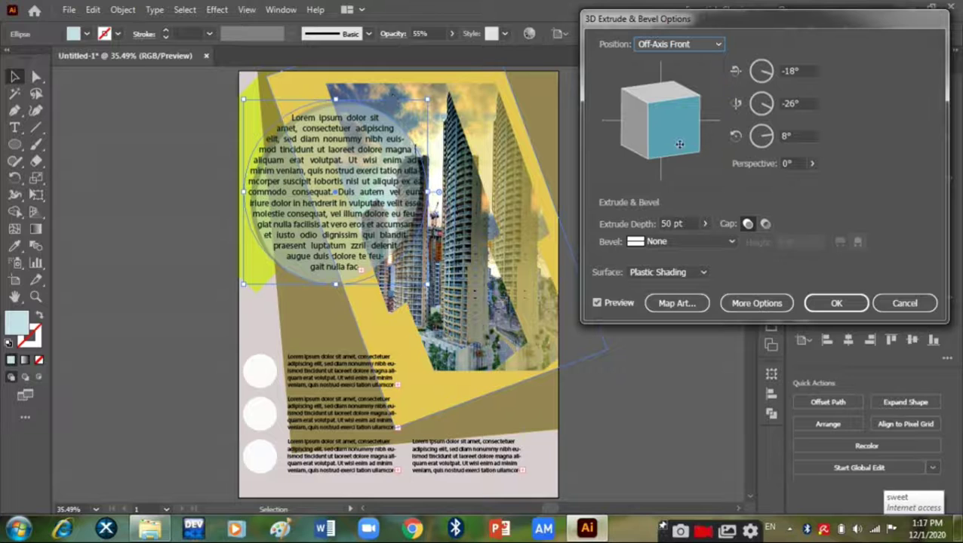
drag(679, 144, 664, 137)
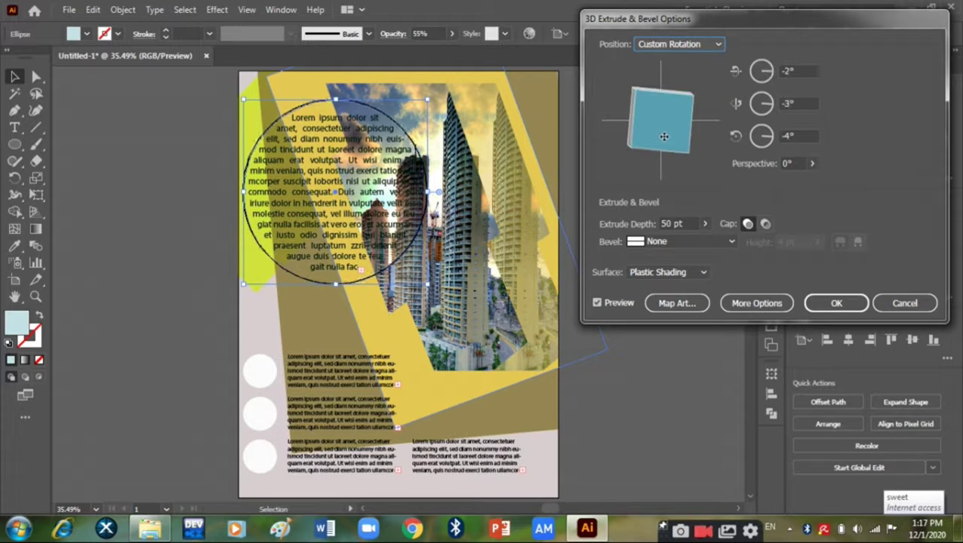
drag(621, 77, 623, 79)
drag(675, 136, 672, 132)
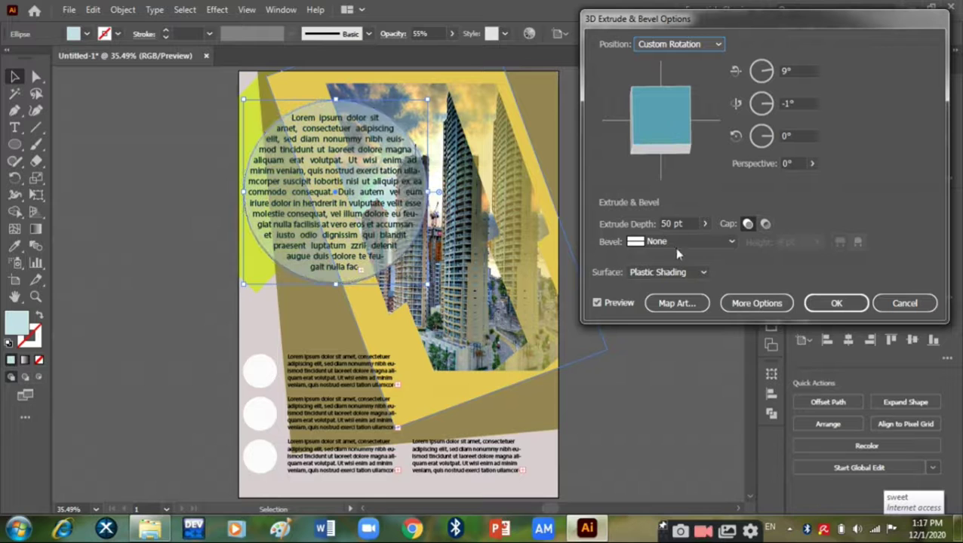
click(717, 45)
click(677, 79)
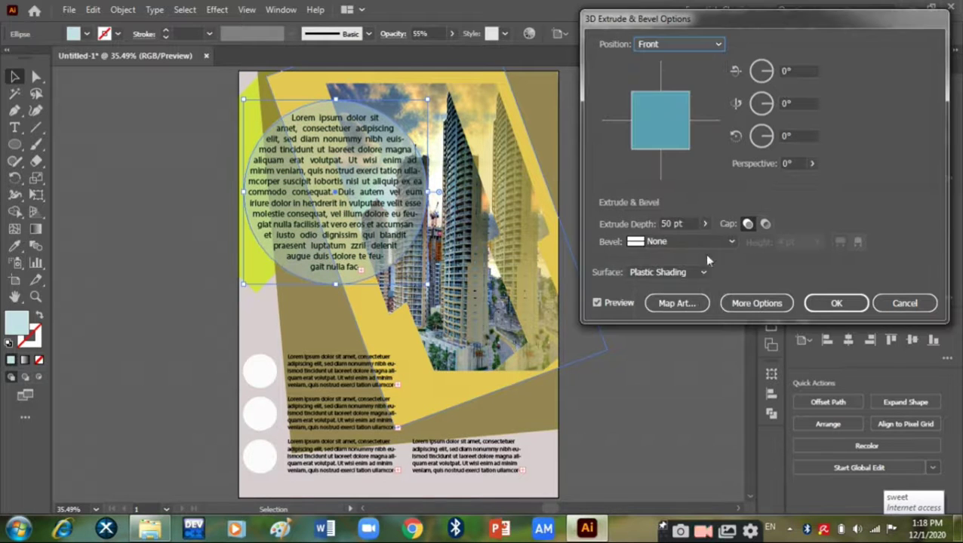
Step: Keep Plastic Shading, raise the light slightly, and set Extrude Depth to 889 pt
click(692, 272)
click(669, 319)
click(688, 272)
click(669, 334)
click(743, 304)
drag(625, 308, 626, 297)
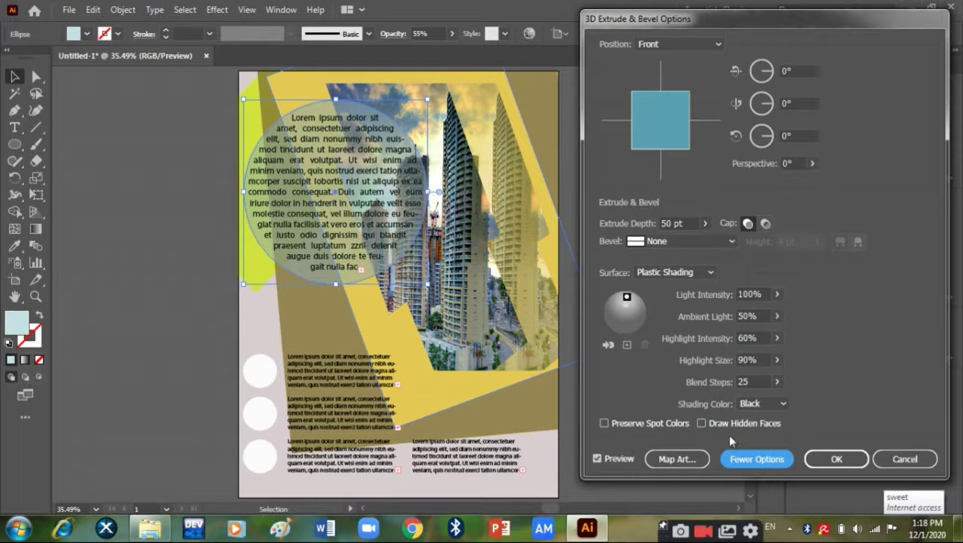
click(705, 223)
drag(655, 243, 675, 245)
drag(676, 125, 666, 122)
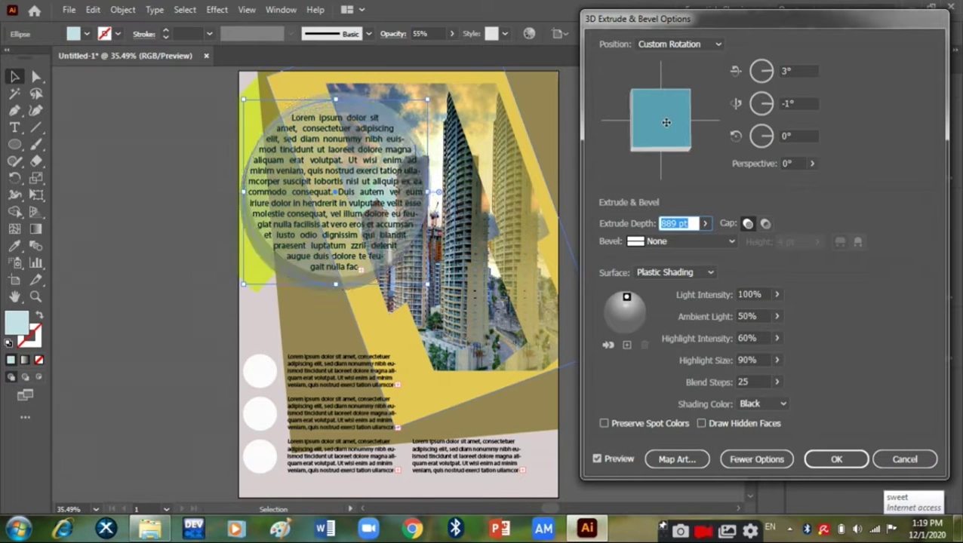
Step: Set a custom red shading colour, confirm the effect, and check the shaded circle
click(781, 404)
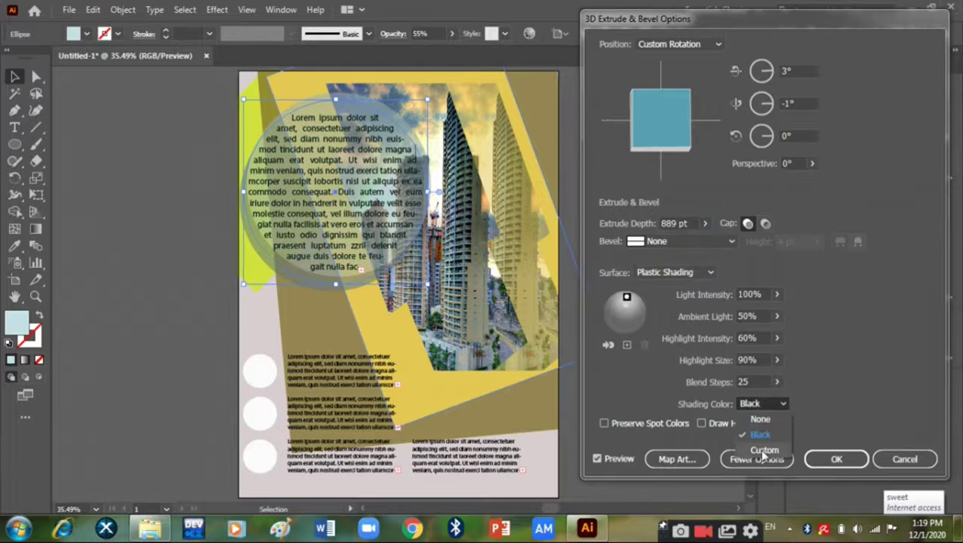
click(758, 452)
drag(627, 298, 625, 300)
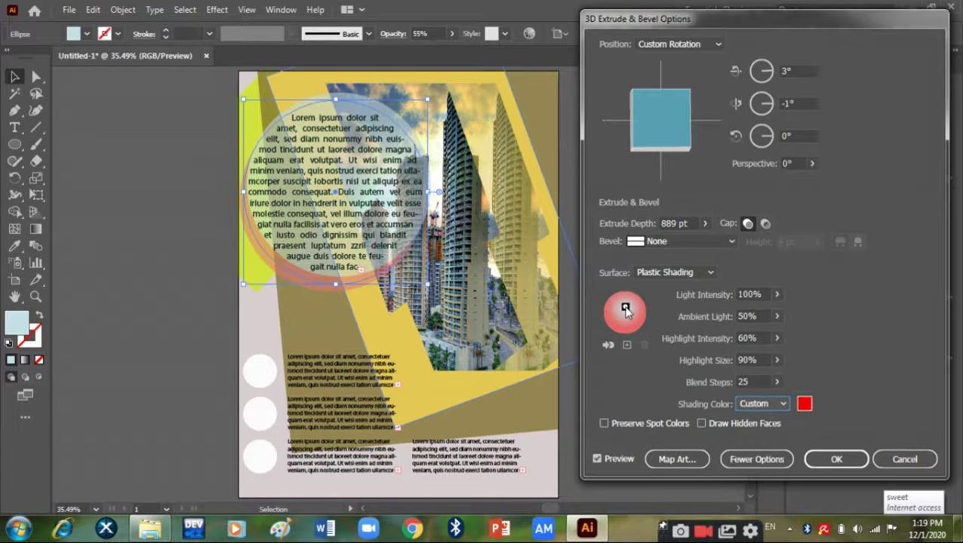
click(834, 459)
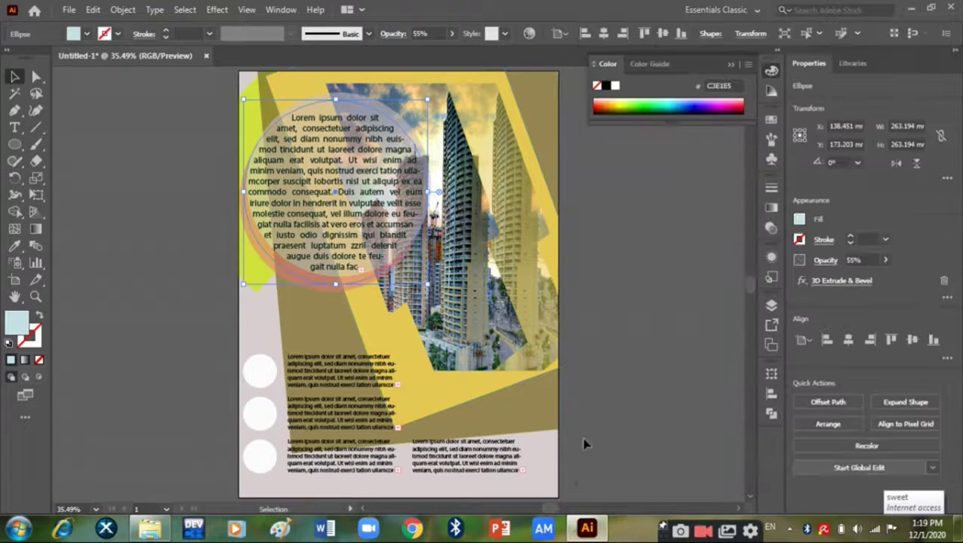
click(585, 445)
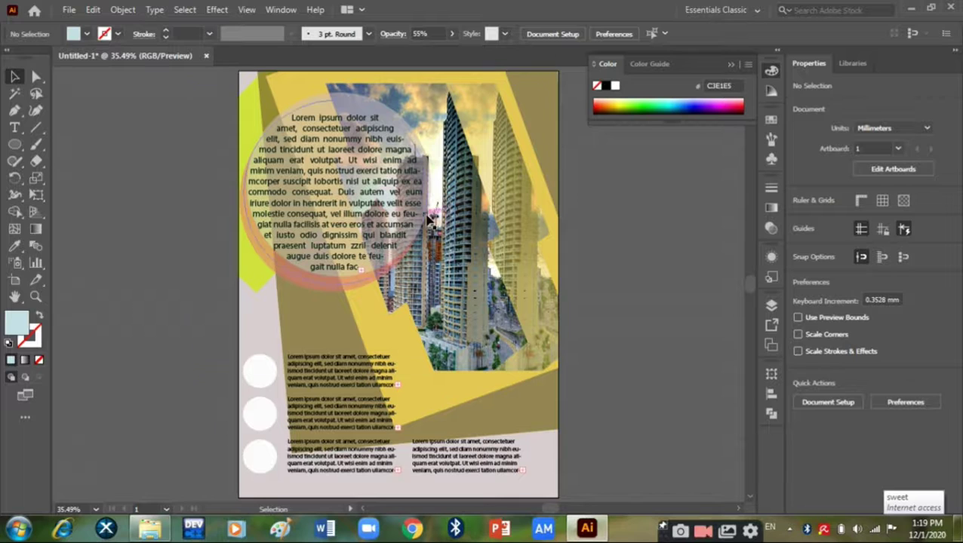
click(350, 285)
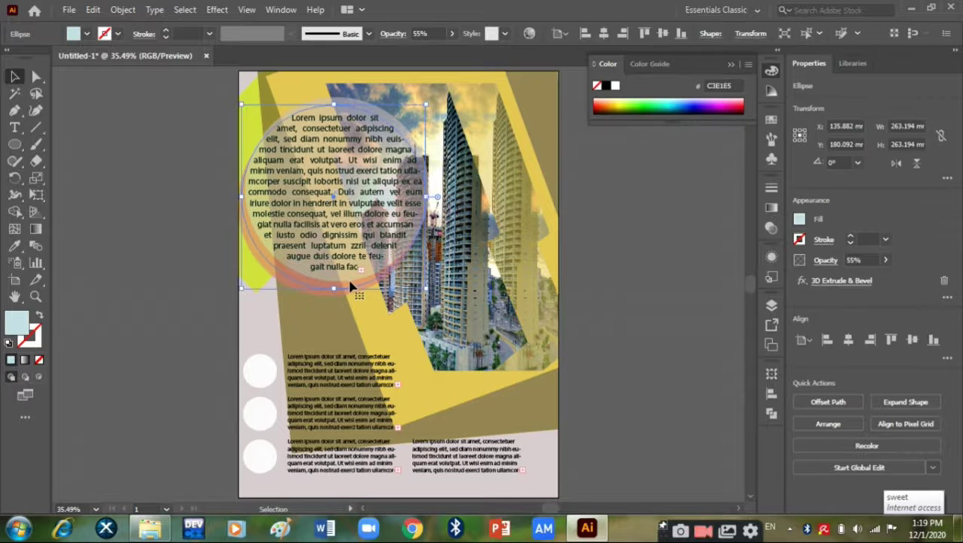
click(565, 458)
Step: Select the three small white circles and extrude them in 3D, slightly rotated, 223 pt deep
click(369, 378)
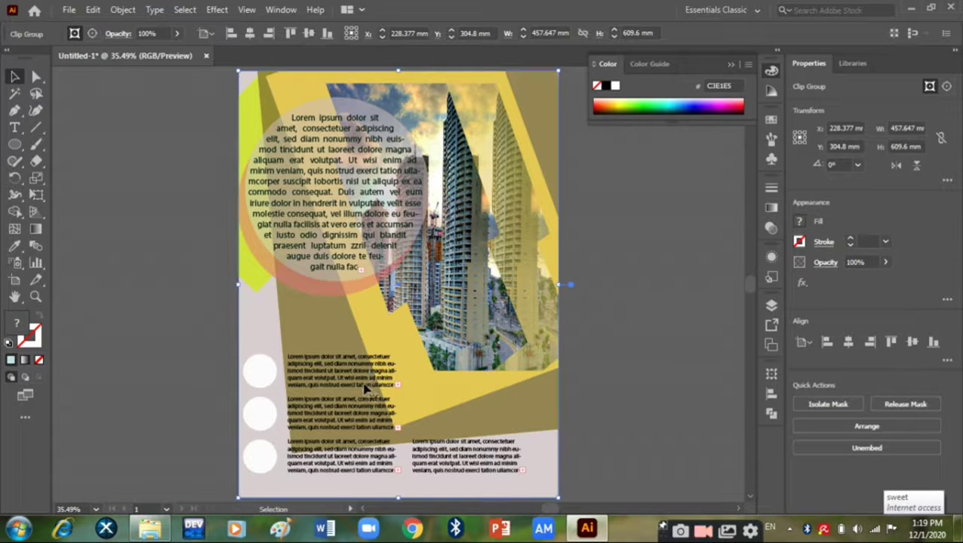
click(261, 374)
shift+click(261, 410)
shift+click(259, 456)
click(185, 9)
click(422, 92)
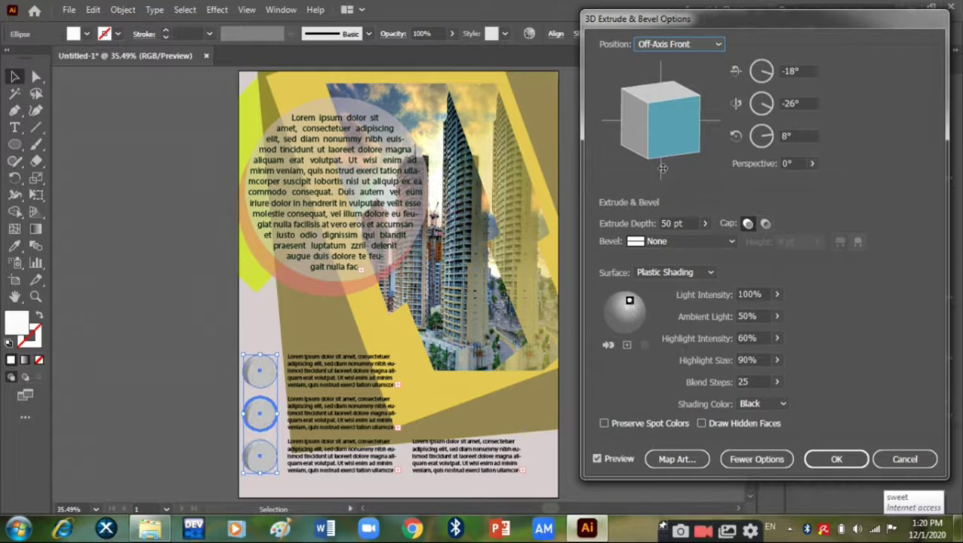
drag(658, 117, 664, 127)
click(704, 225)
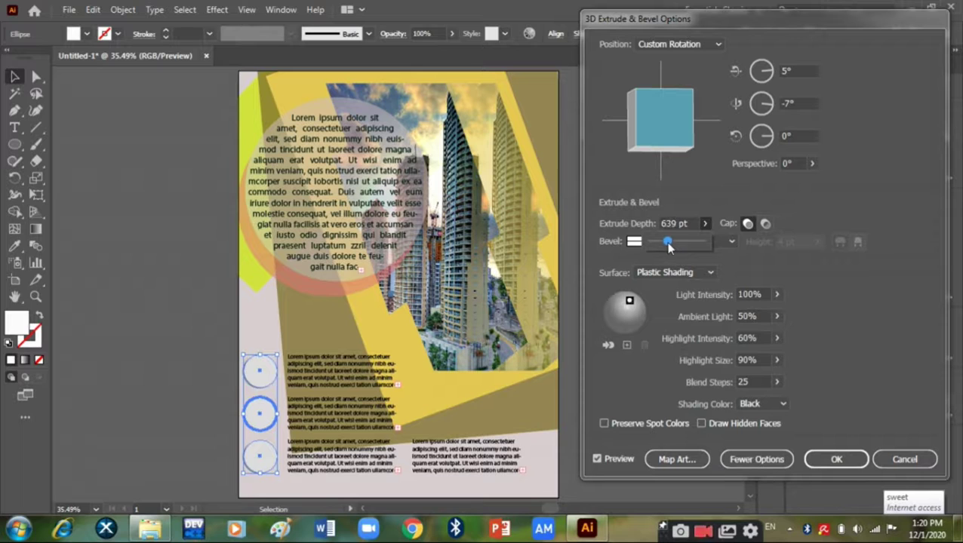
drag(652, 241, 677, 194)
drag(653, 130, 660, 133)
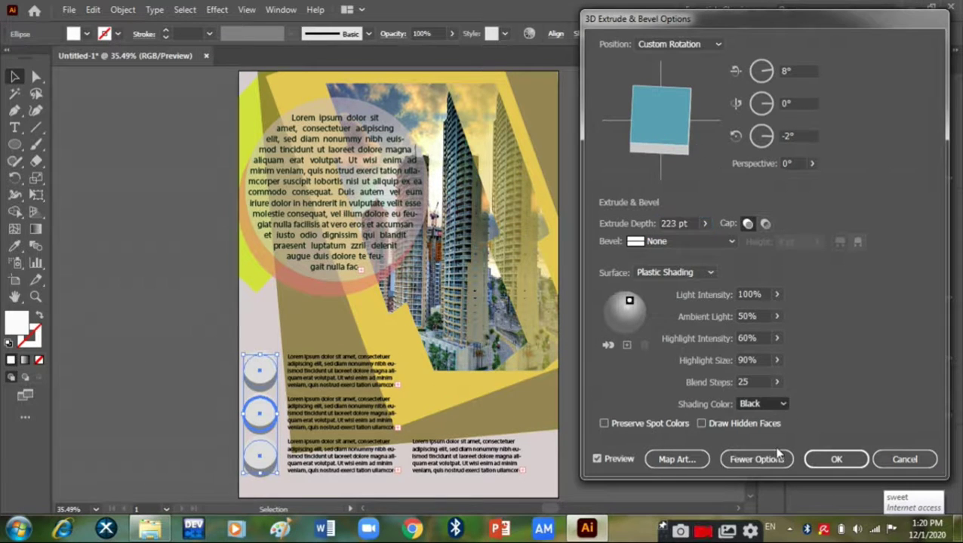
Step: Give the circles a custom light pink shading colour (C68585) and apply the 3D effect
click(781, 406)
click(755, 419)
click(804, 404)
click(356, 208)
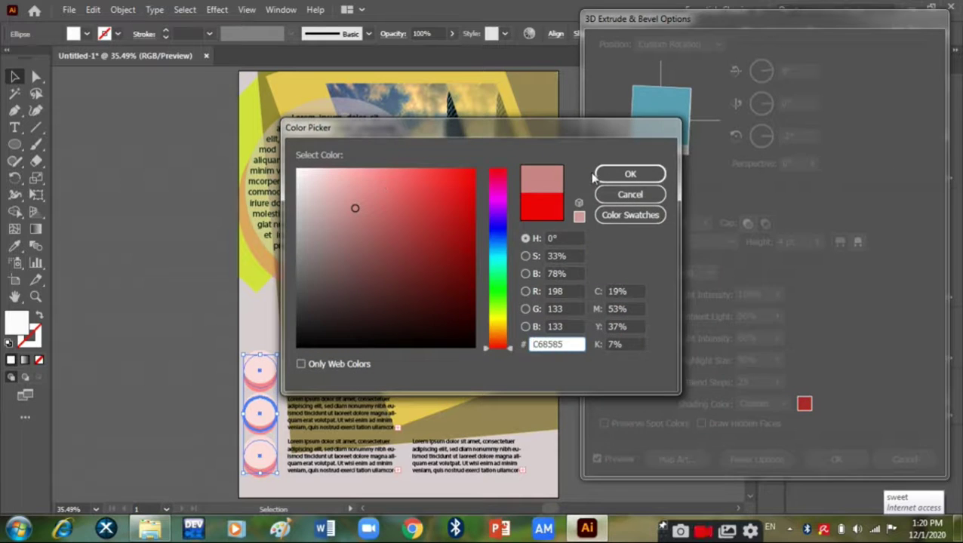
click(641, 174)
click(804, 404)
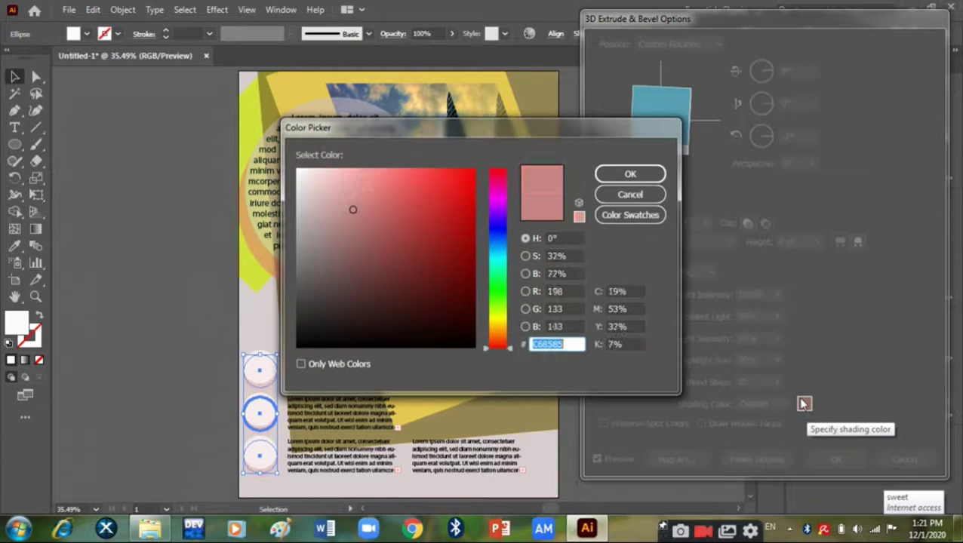
click(361, 183)
click(627, 179)
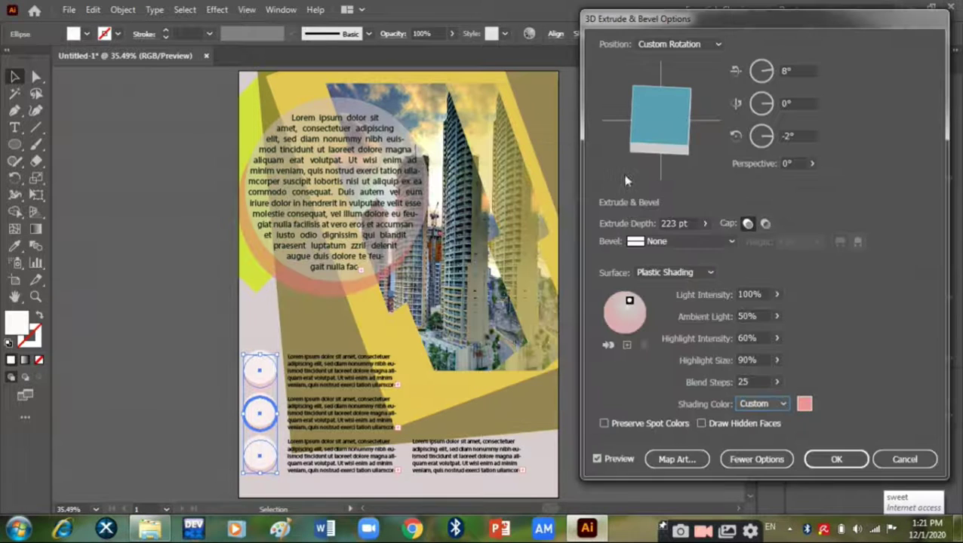
click(838, 462)
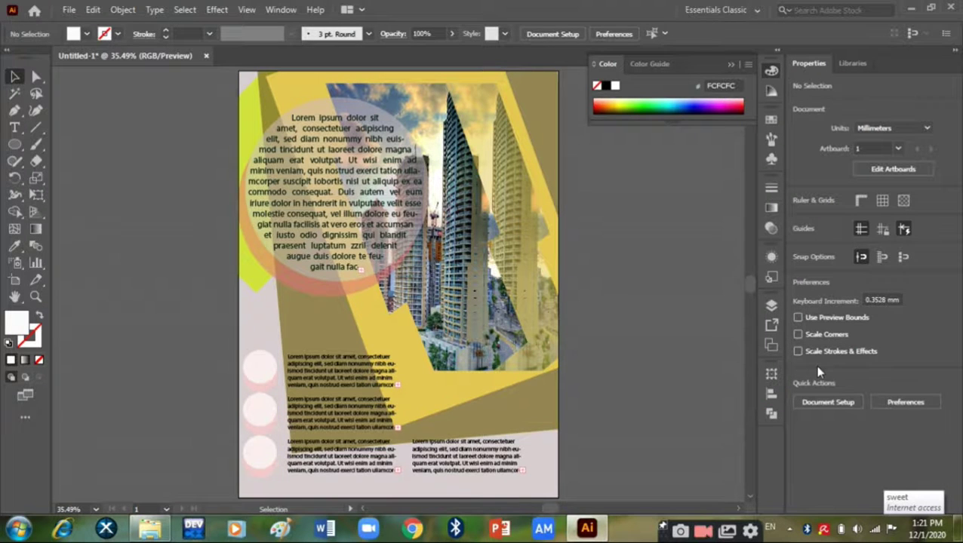
Step: Thread the middle paragraph's overflow lorem text into a new frame to its right, above the lower-right block
click(399, 387)
key(t)
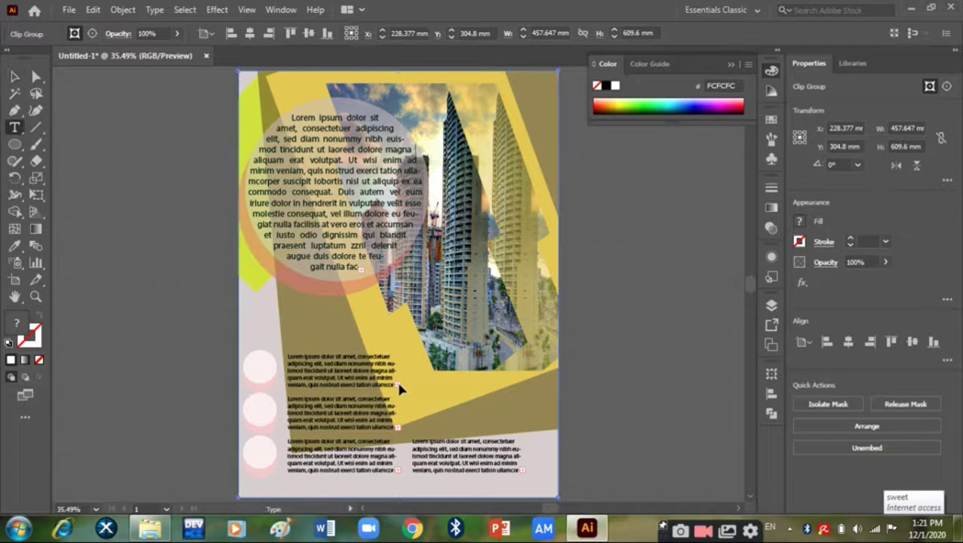
drag(399, 387, 510, 414)
click(476, 450)
shift+click(471, 452)
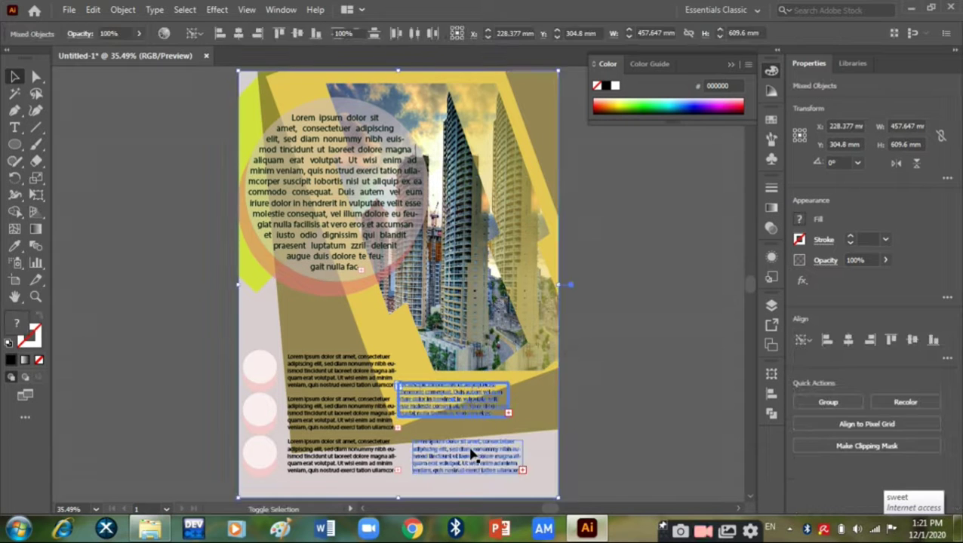
click(383, 460)
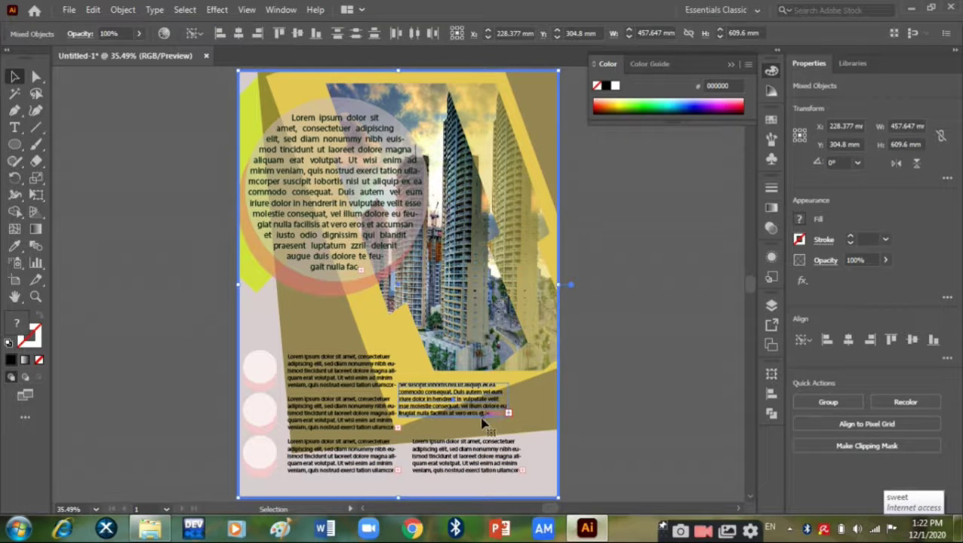
click(638, 411)
click(477, 458)
click(474, 457)
shift+click(350, 462)
click(555, 463)
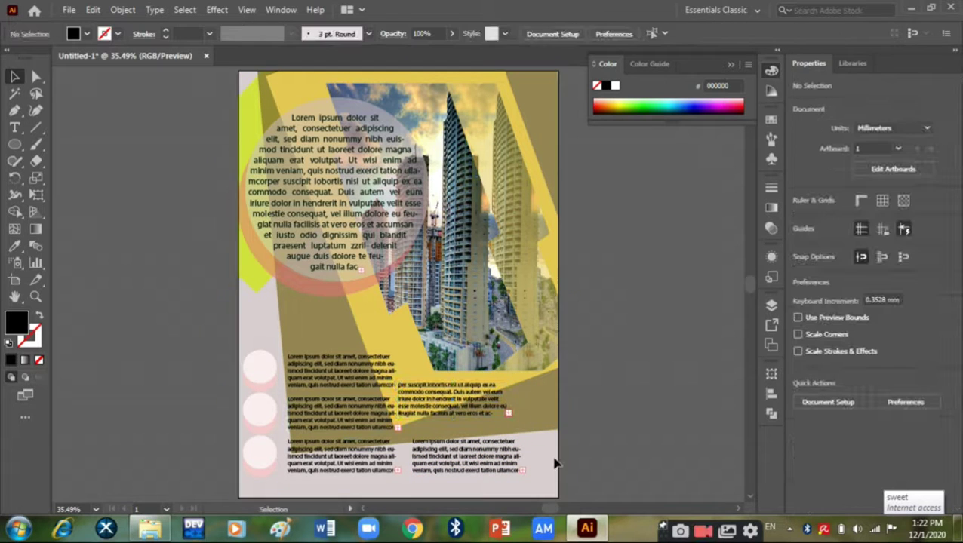